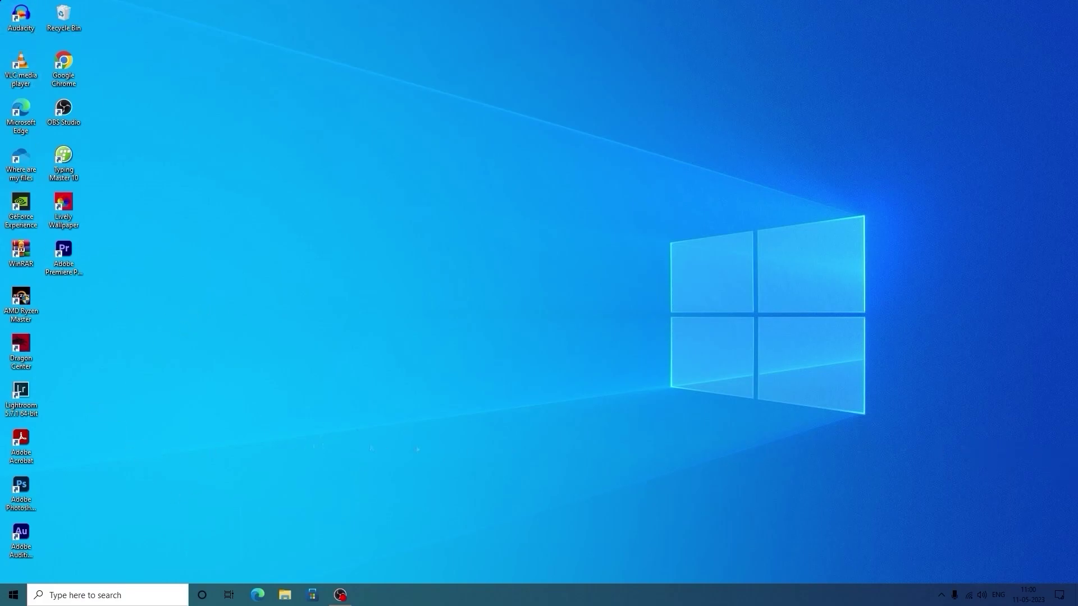
Move the second column of desktop icons to the lower middle of the desktop and line them up in one horizontal row.
{"action": "left_click_drag", "start_coordinate": [171, 5], "coordinate": [46, 278]}
{"action": "left_click_drag", "start_coordinate": [66, 17], "coordinate": [437, 243]}
{"action": "left_click_drag", "start_coordinate": [533, 381], "coordinate": [534, 384]}
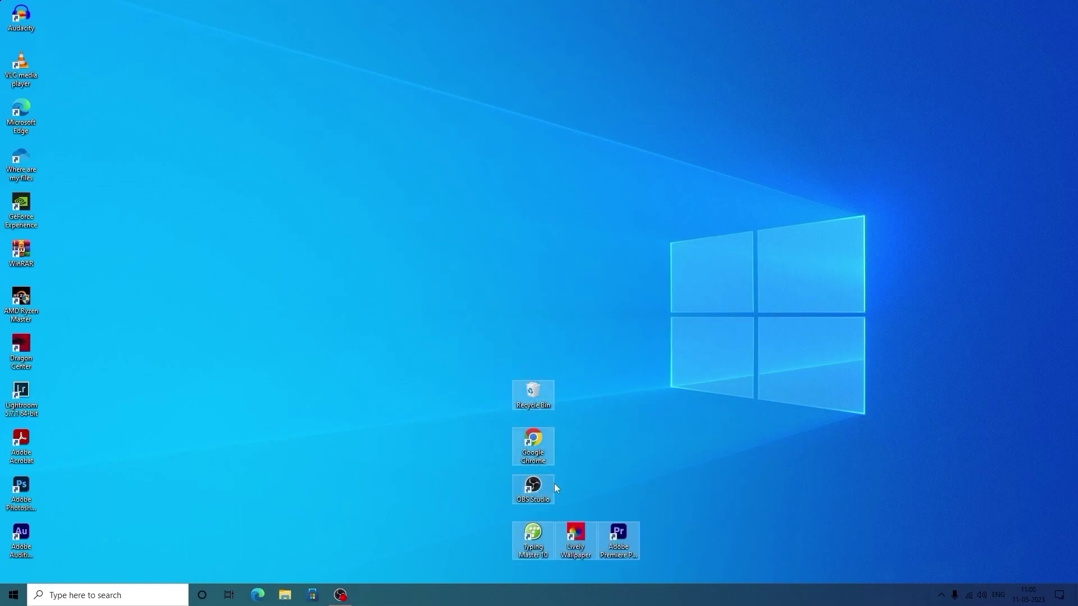
{"action": "left_click_drag", "start_coordinate": [533, 447], "coordinate": [450, 486]}
{"action": "left_click_drag", "start_coordinate": [533, 532], "coordinate": [575, 445]}
{"action": "left_click_drag", "start_coordinate": [575, 534], "coordinate": [619, 445]}
{"action": "left_click_drag", "start_coordinate": [447, 533], "coordinate": [661, 444]}
Extend the icon row to the left with Audacity, VLC media player, Microsoft Edge, Where are my files, GeForce Experience and WinRAR.
{"action": "left_click_drag", "start_coordinate": [21, 17], "coordinate": [405, 441]}
{"action": "left_click_drag", "start_coordinate": [21, 64], "coordinate": [362, 440]}
{"action": "left_click_drag", "start_coordinate": [21, 112], "coordinate": [277, 441]}
{"action": "left_click_drag", "start_coordinate": [21, 160], "coordinate": [191, 441]}
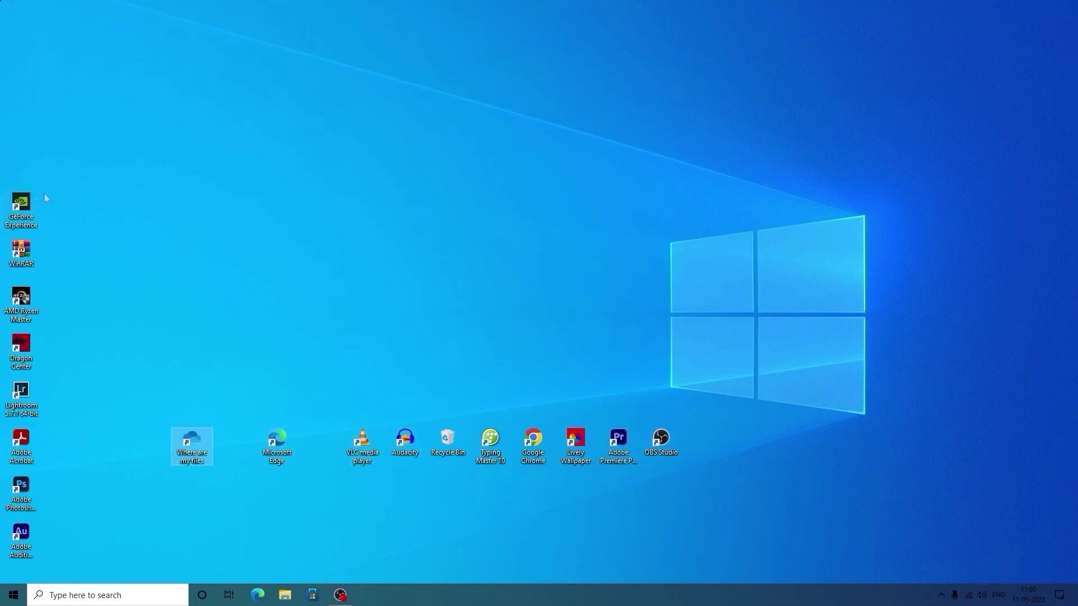
{"action": "left_click_drag", "start_coordinate": [21, 208], "coordinate": [234, 441]}
{"action": "left_click_drag", "start_coordinate": [21, 253], "coordinate": [320, 441]}
Add AMD Ryzen Master, Dragon Center, Lightroom, Acrobat and Photoshop to the row's right end and Adobe Audition to its left end.
{"action": "left_click_drag", "start_coordinate": [21, 300], "coordinate": [704, 441]}
{"action": "left_click_drag", "start_coordinate": [21, 351], "coordinate": [746, 443]}
{"action": "left_click_drag", "start_coordinate": [21, 399], "coordinate": [789, 444]}
{"action": "left_click_drag", "start_coordinate": [20, 446], "coordinate": [831, 443]}
{"action": "left_click_drag", "start_coordinate": [21, 495], "coordinate": [874, 443]}
{"action": "left_click_drag", "start_coordinate": [20, 539], "coordinate": [149, 444]}
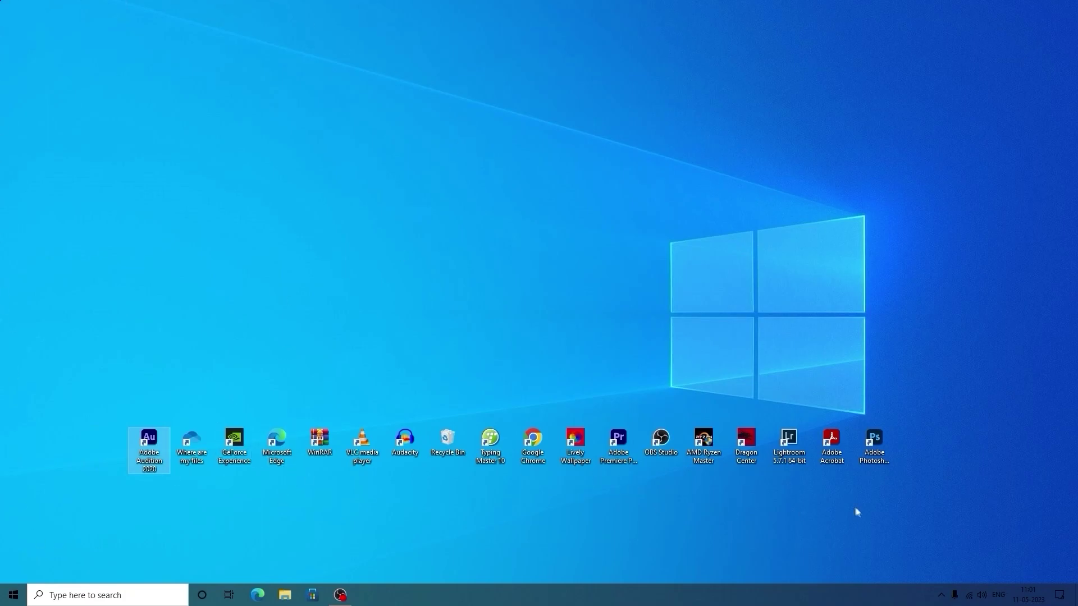
Hide all the desktop icons.
{"action": "right_click", "coordinate": [545, 234]}
{"action": "left_click", "coordinate": [469, 234]}
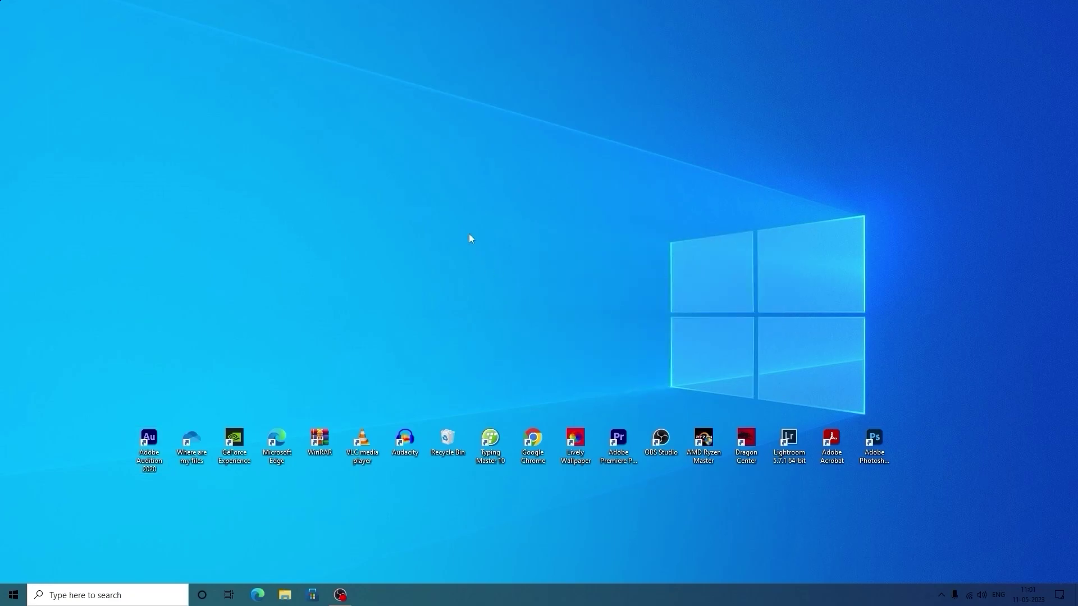
{"action": "right_click", "coordinate": [469, 234]}
{"action": "mouse_move", "coordinate": [528, 242]}
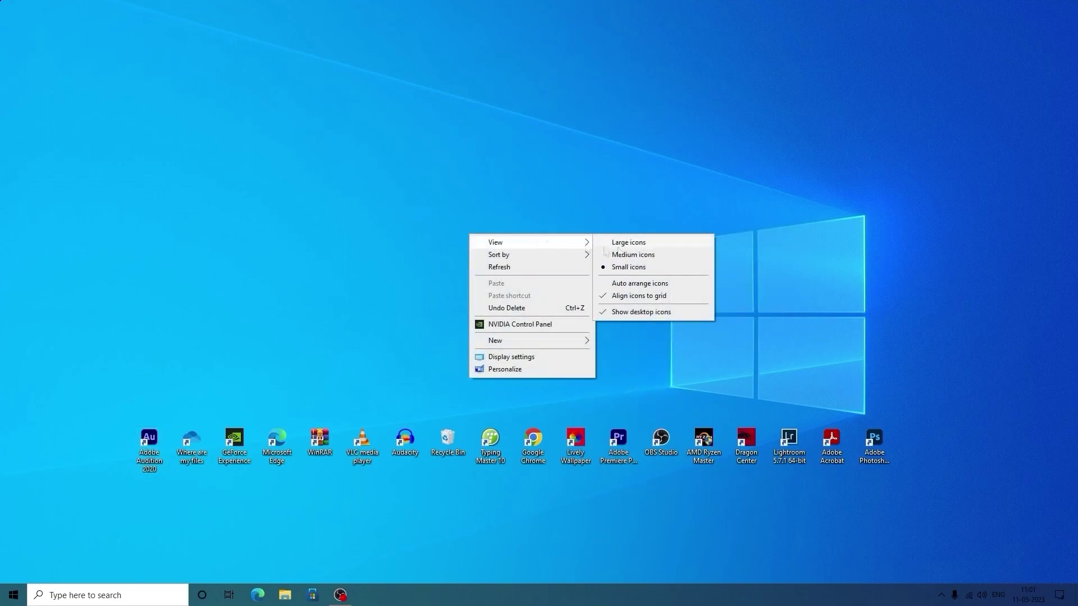
{"action": "left_click", "coordinate": [652, 313]}
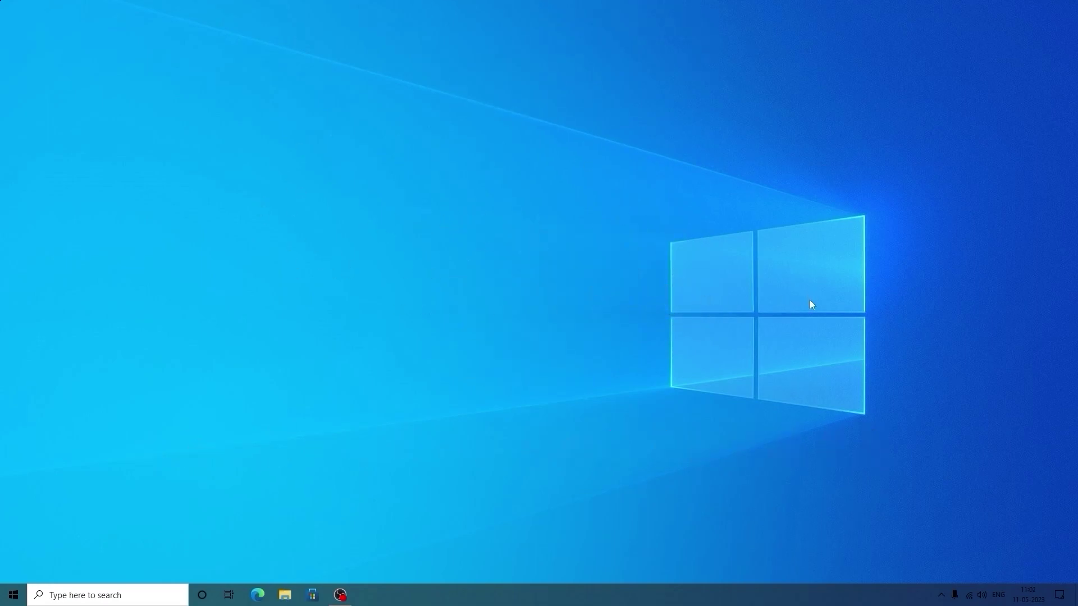
Remove the Cortana and Task View buttons from the taskbar.
{"action": "right_click", "coordinate": [635, 598]}
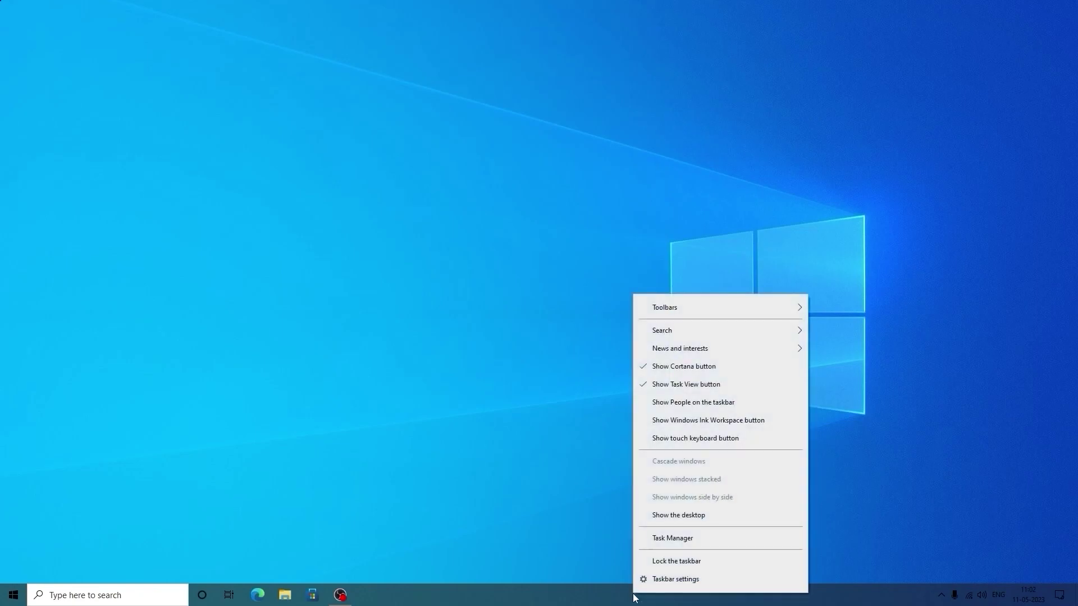
{"action": "left_click", "coordinate": [669, 367]}
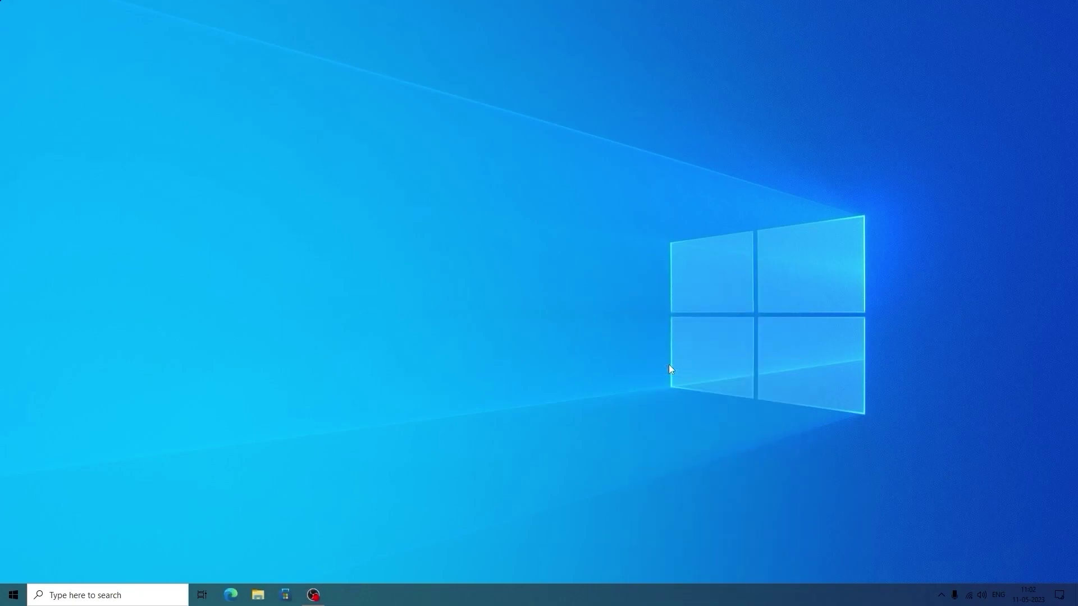
{"action": "right_click", "coordinate": [517, 587]}
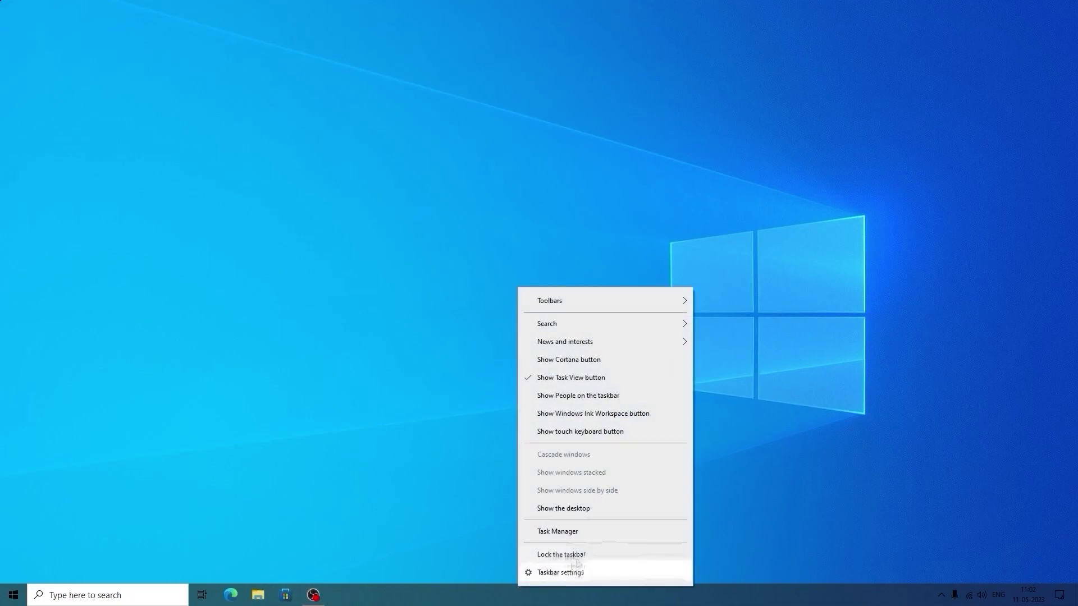
{"action": "left_click", "coordinate": [575, 385]}
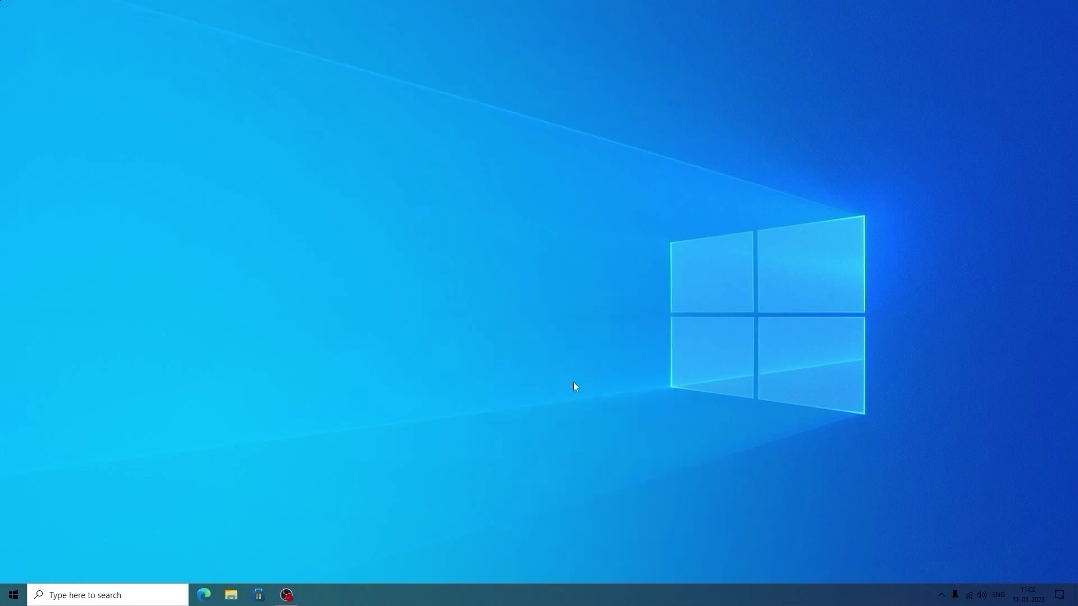
Set the taskbar's News and interests to Turn off and its search to Hidden.
{"action": "right_click", "coordinate": [582, 601]}
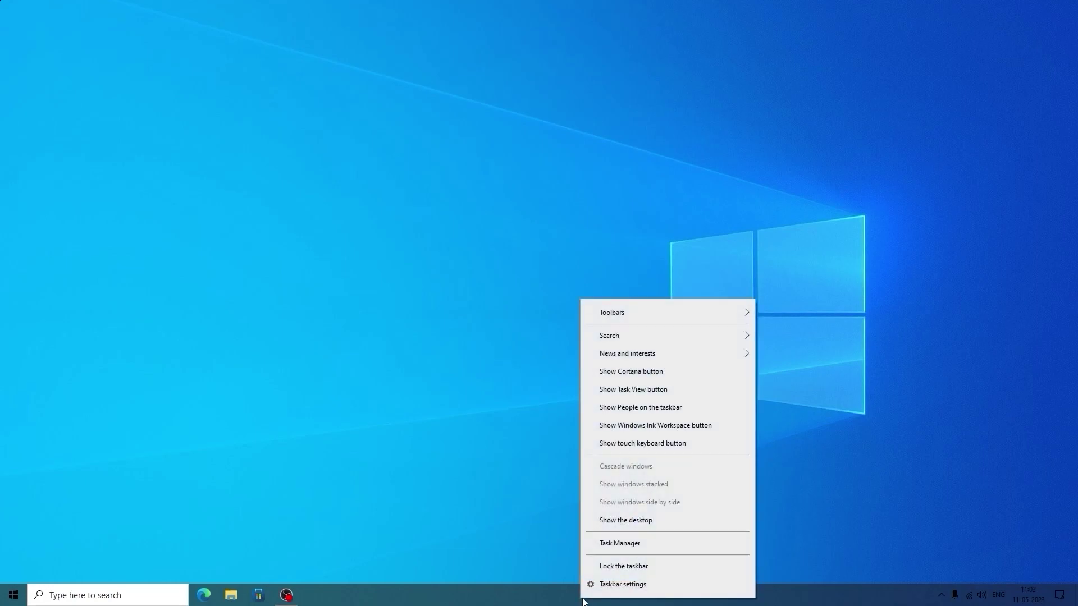
{"action": "mouse_move", "coordinate": [639, 361]}
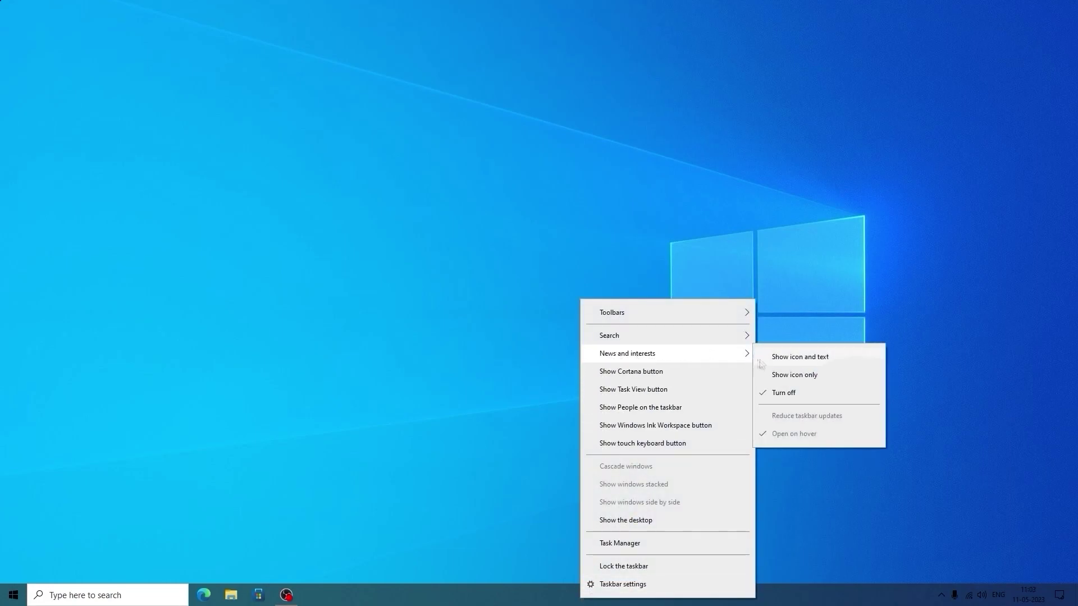
{"action": "left_click", "coordinate": [776, 396]}
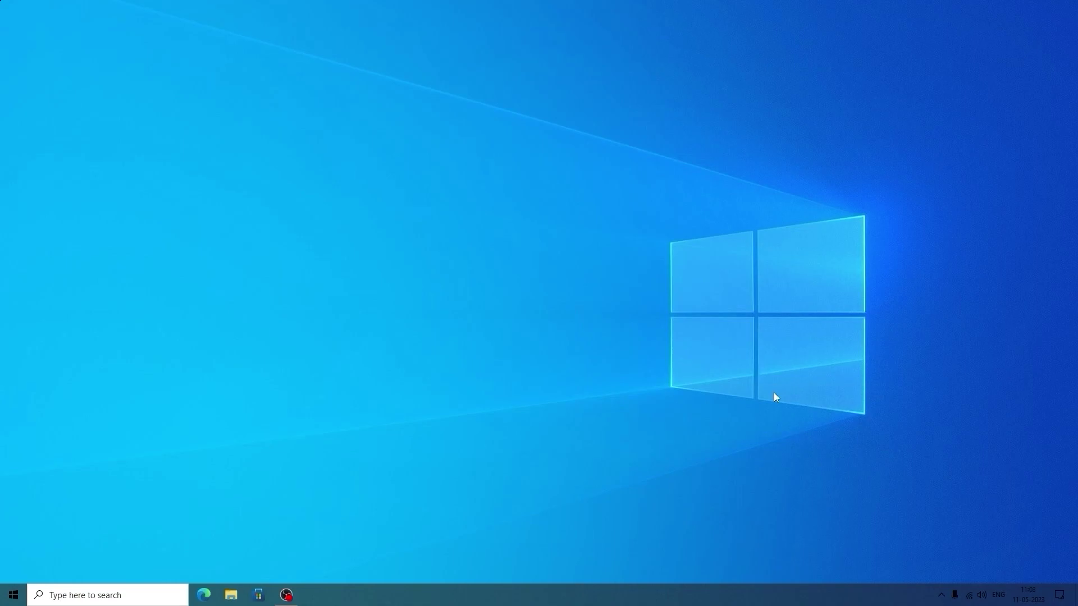
{"action": "right_click", "coordinate": [539, 603]}
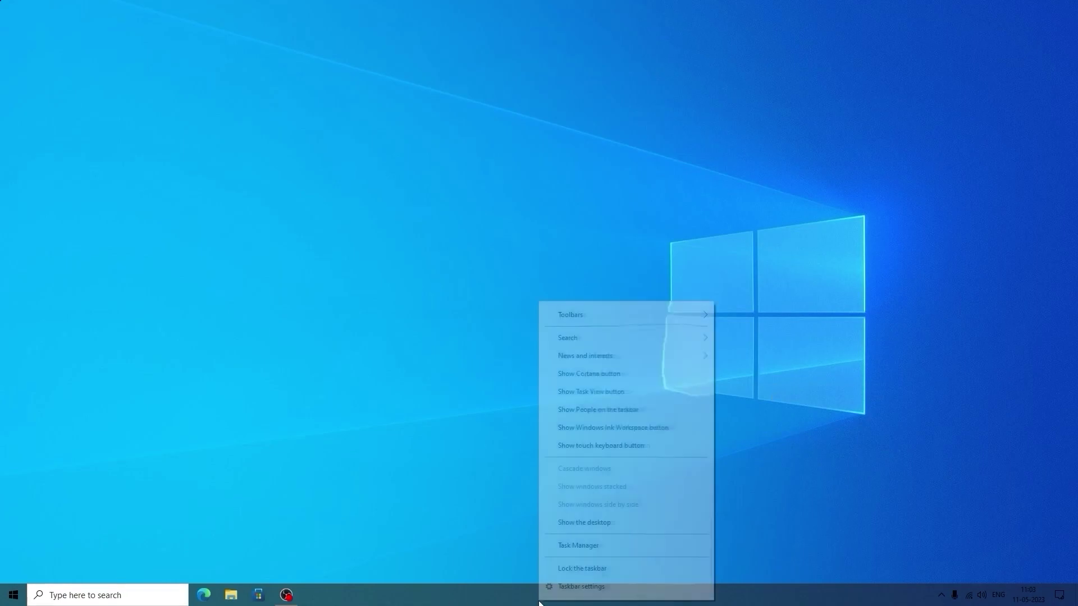
{"action": "right_click", "coordinate": [618, 598]}
{"action": "mouse_move", "coordinate": [637, 334]}
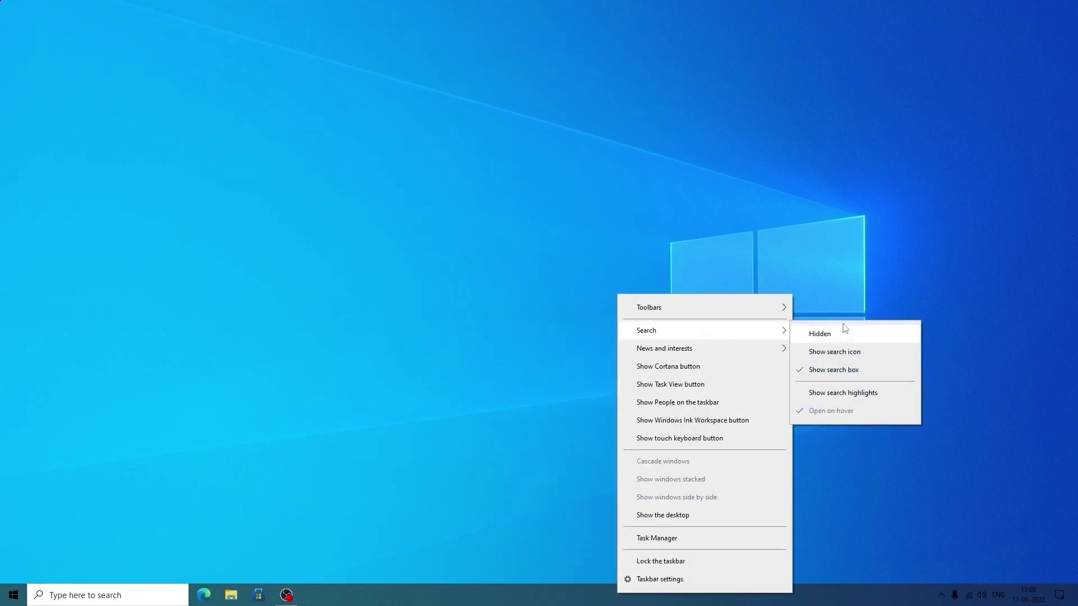
{"action": "left_click", "coordinate": [844, 332]}
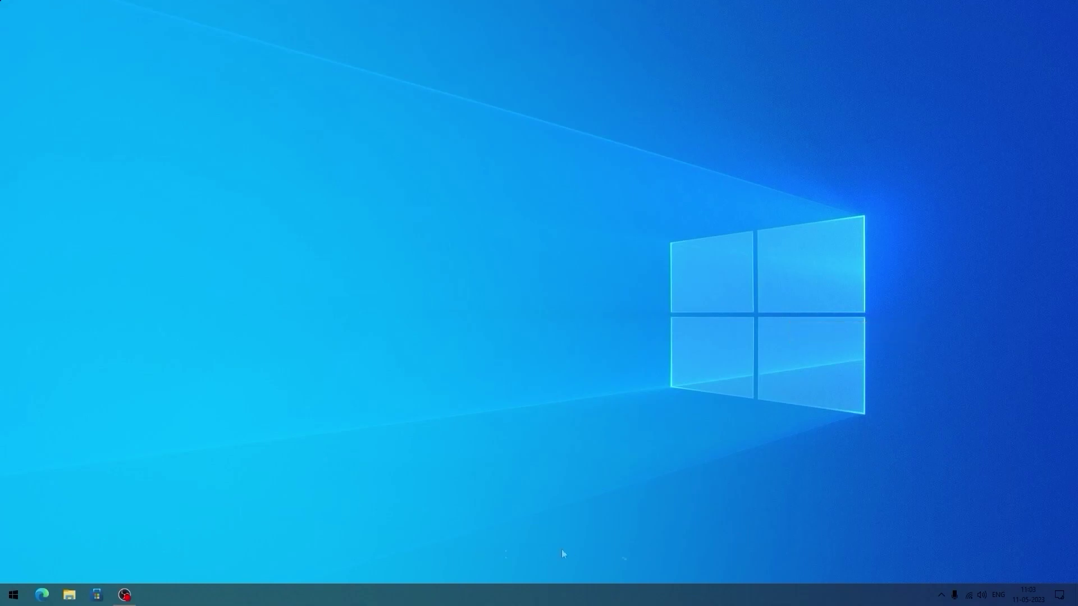
Open the Colors personalization settings in a maximized window and set the color mode to Dark.
{"action": "right_click", "coordinate": [553, 292]}
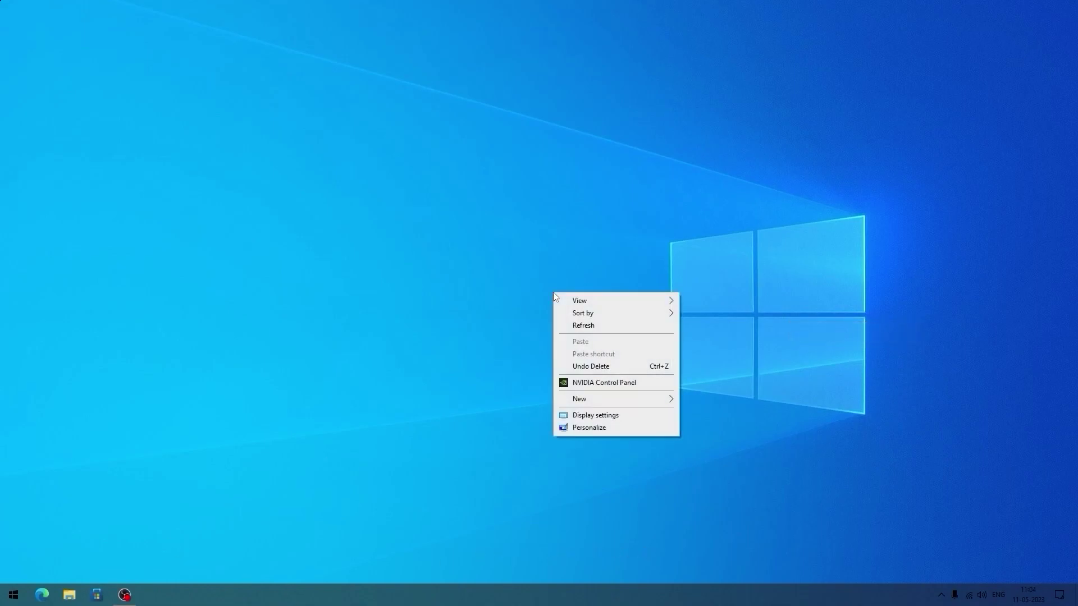
{"action": "left_click", "coordinate": [588, 431]}
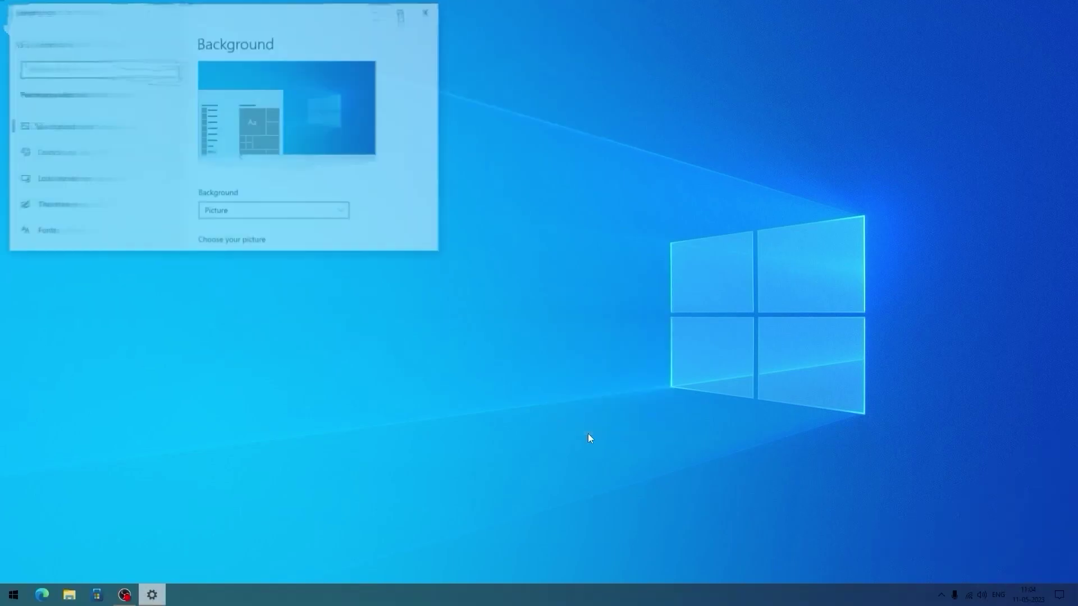
{"action": "left_click", "coordinate": [406, 9]}
{"action": "left_click", "coordinate": [64, 149]}
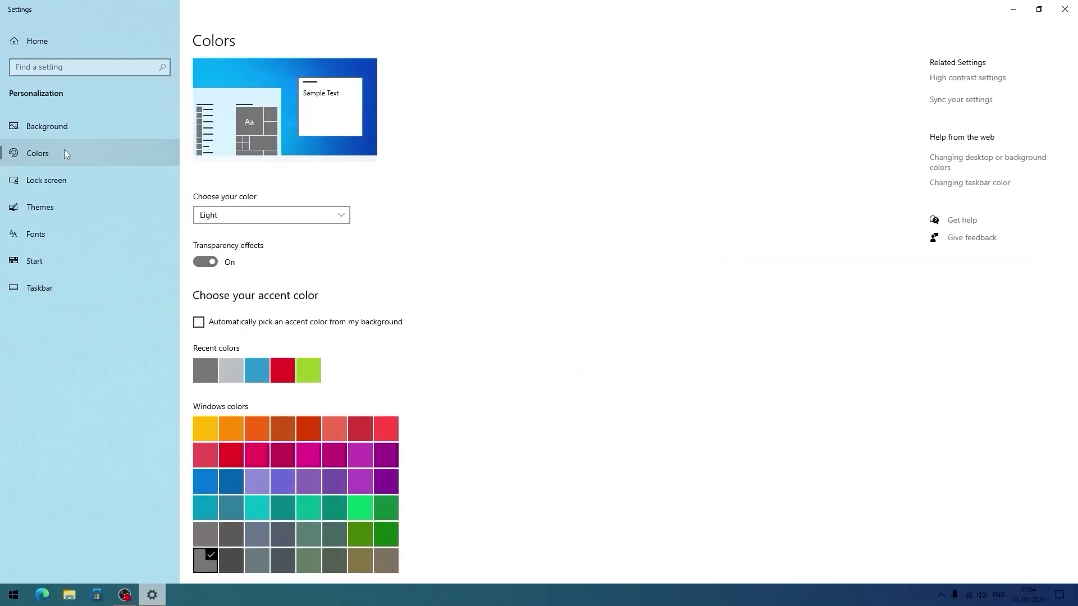
{"action": "left_click", "coordinate": [220, 222]}
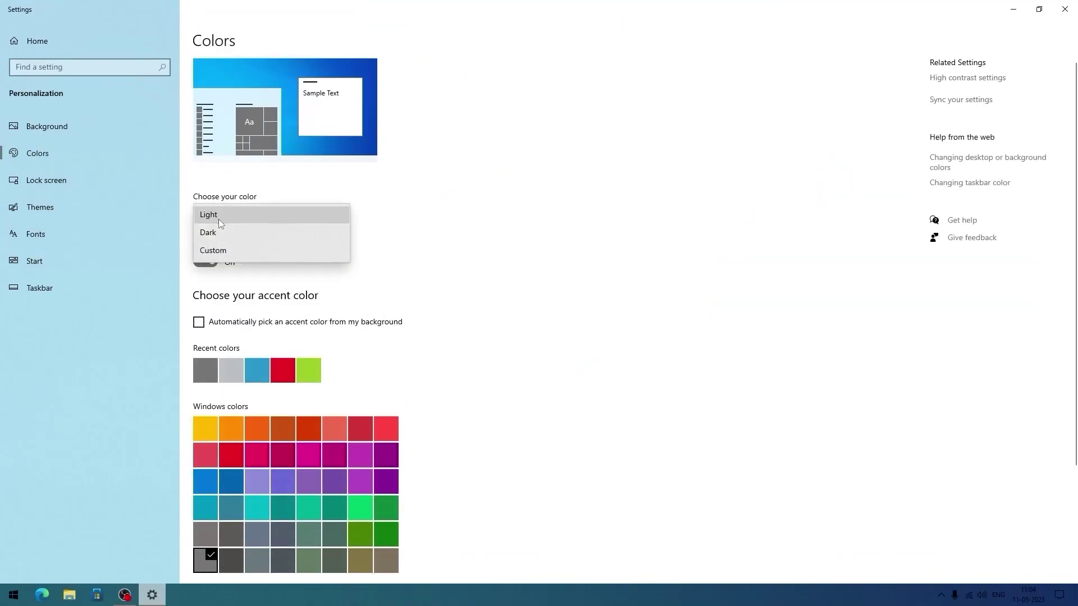
{"action": "left_click", "coordinate": [220, 235]}
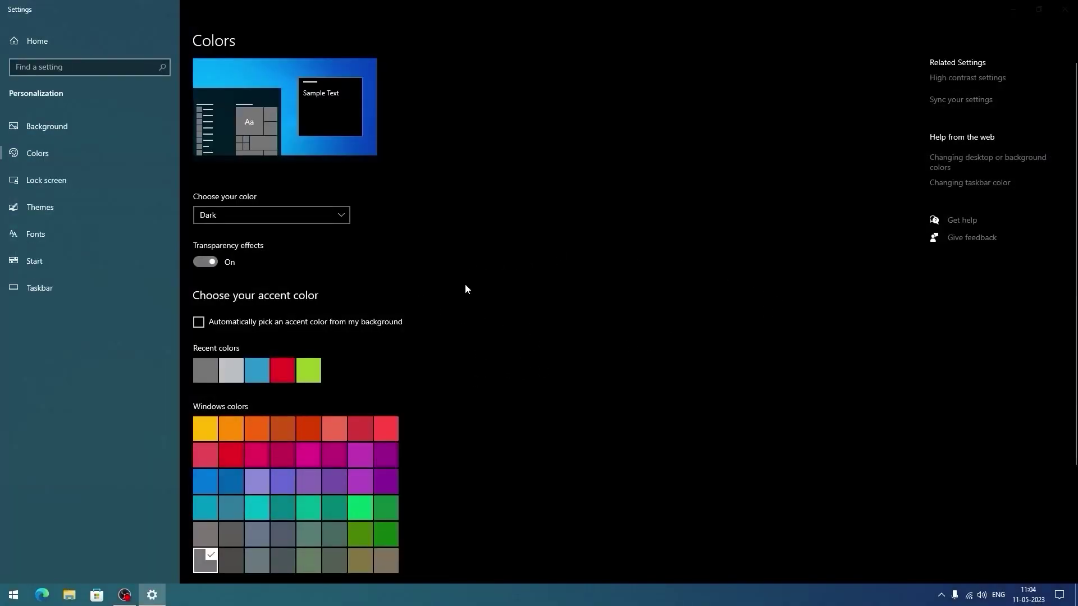
Choose the recent Red as accent color and show it on Start, taskbar, and action center.
{"action": "left_click", "coordinate": [283, 369]}
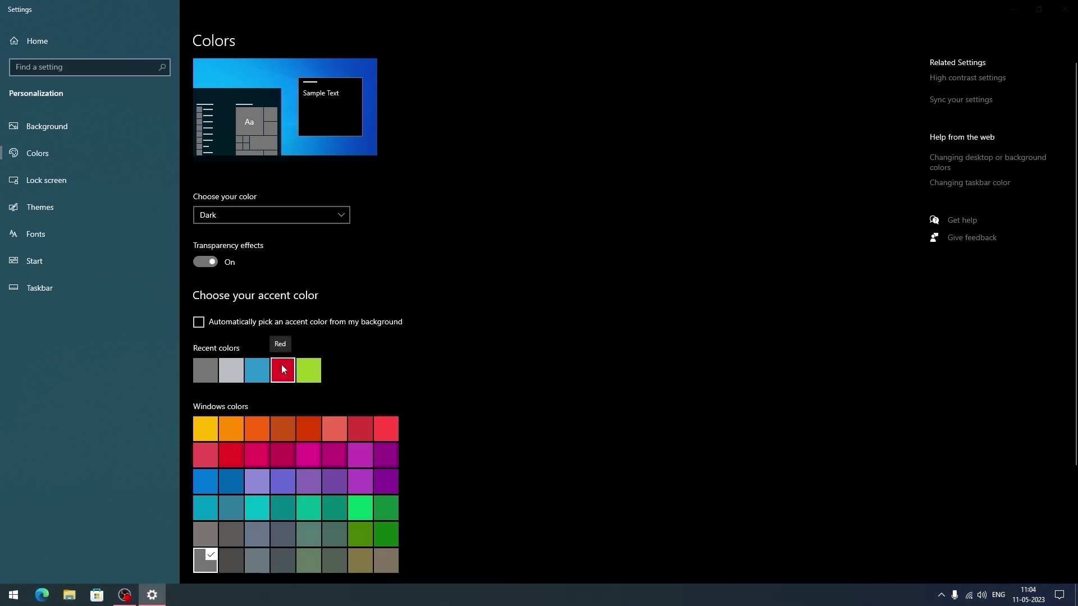
{"action": "scroll", "coordinate": [254, 466], "scroll_direction": "down", "scroll_amount": 3}
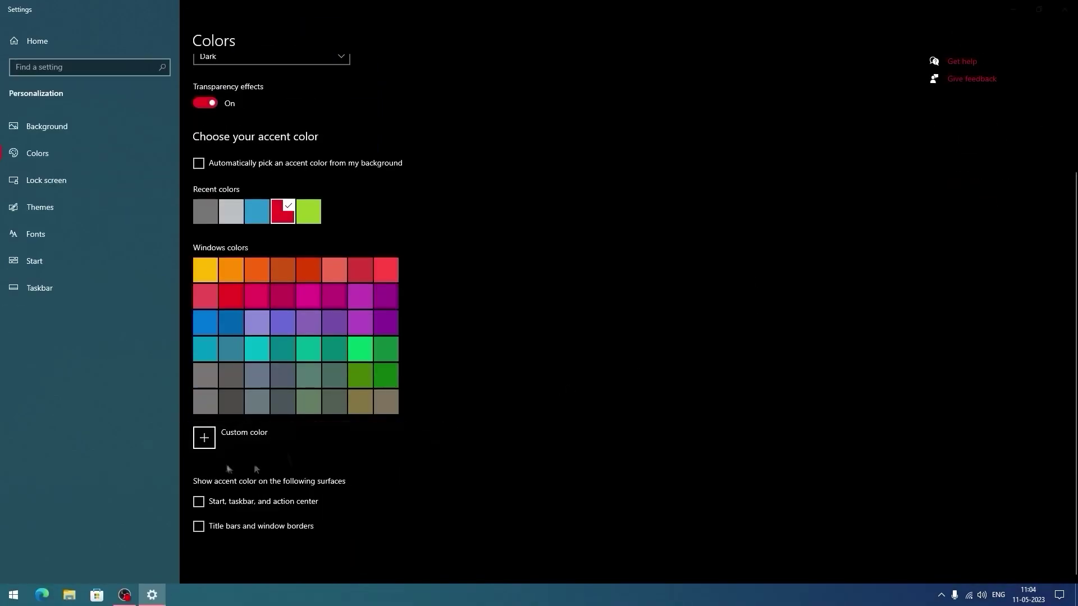
{"action": "left_click", "coordinate": [200, 504]}
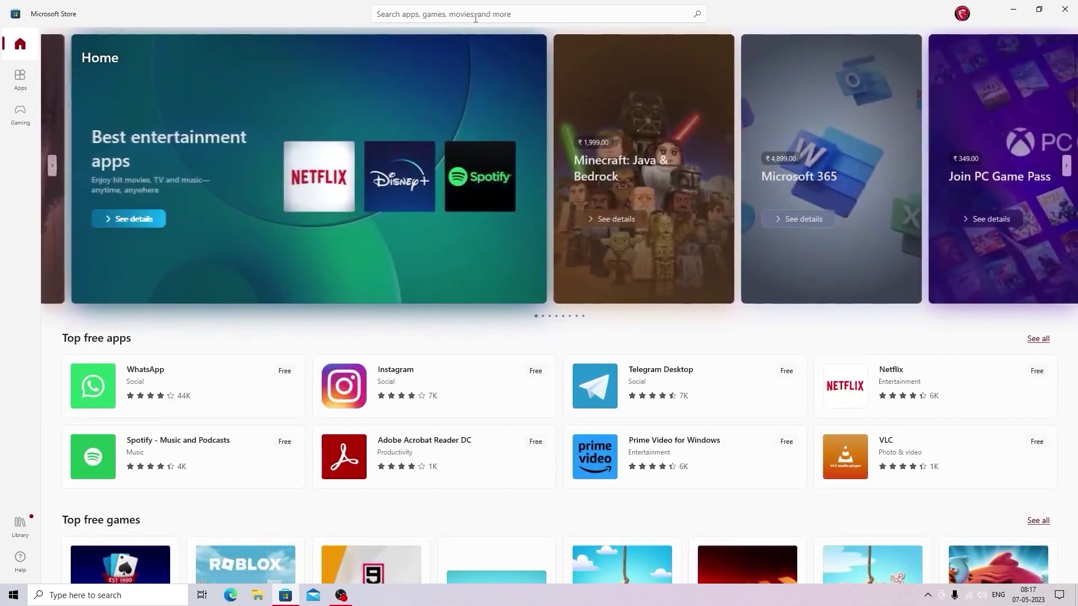
Search the Microsoft Store for the wallpaper app.
{"action": "left_click", "coordinate": [476, 15]}
{"action": "left_click", "coordinate": [430, 42]}
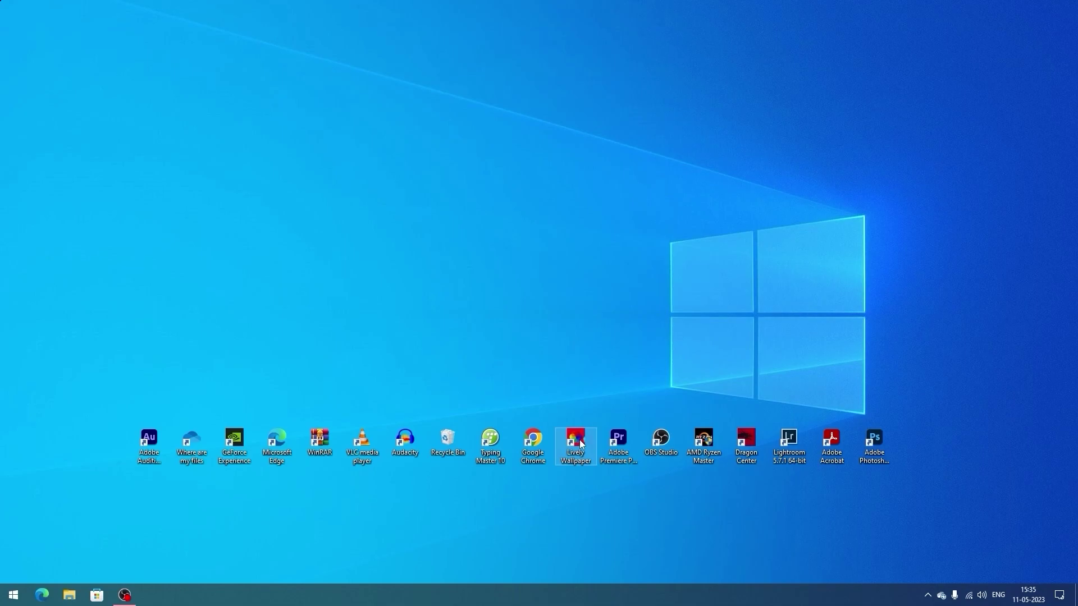
Launch Lively Wallpaper from the desktop and begin adding a new wallpaper.
{"action": "double_click", "coordinate": [576, 440]}
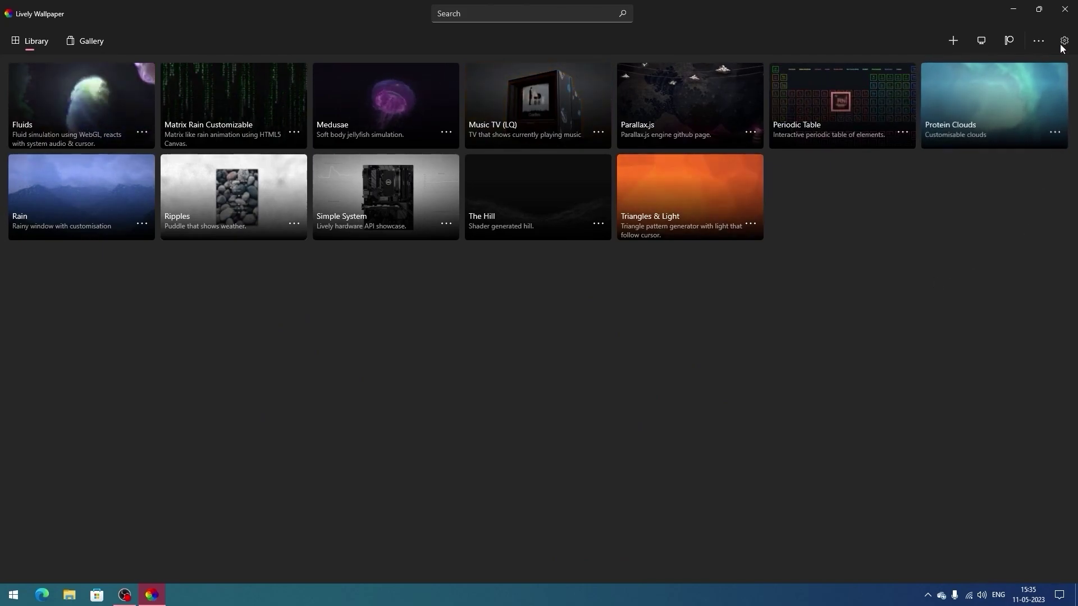
{"action": "left_click", "coordinate": [953, 41]}
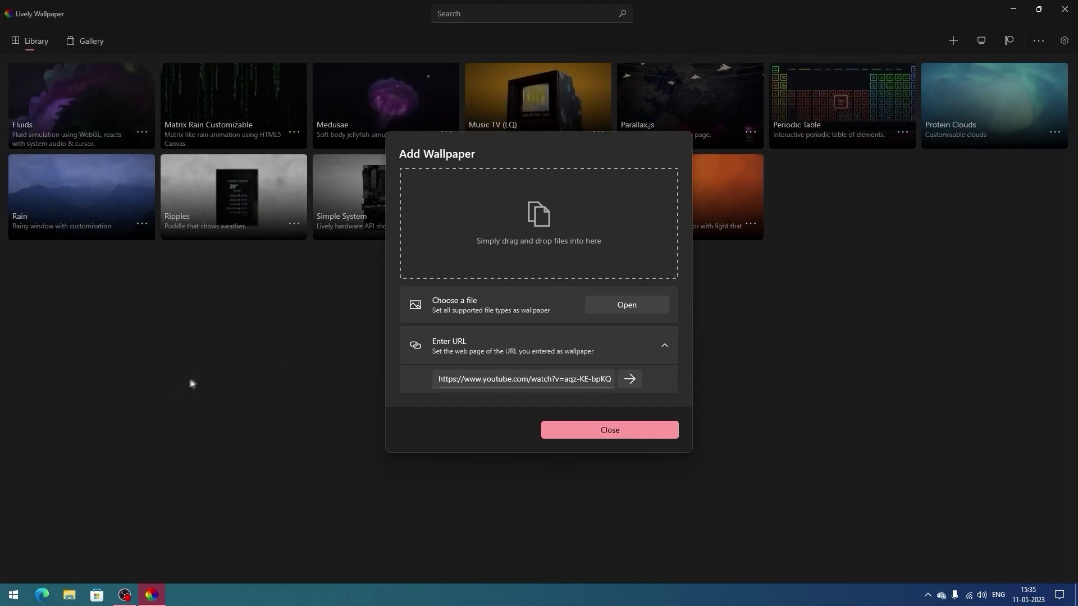
In File Explorer, open the logo and wallpaper folder on Local Disk (E:) and preview the-batman-dc-4k-live-wallpaper.mp4, closing the player.
{"action": "left_click", "coordinate": [73, 600]}
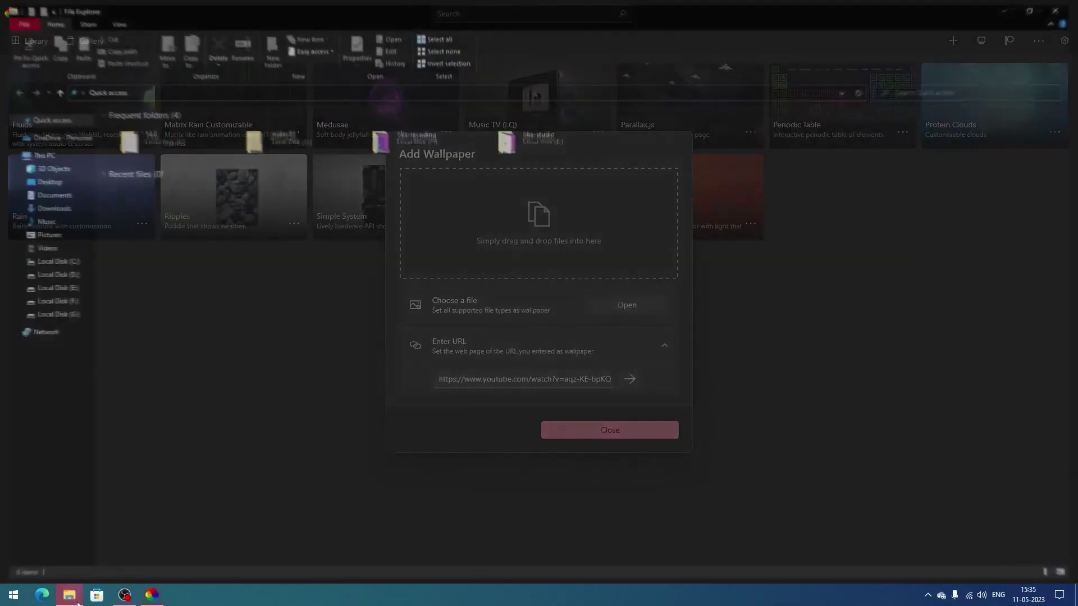
{"action": "left_click", "coordinate": [66, 289]}
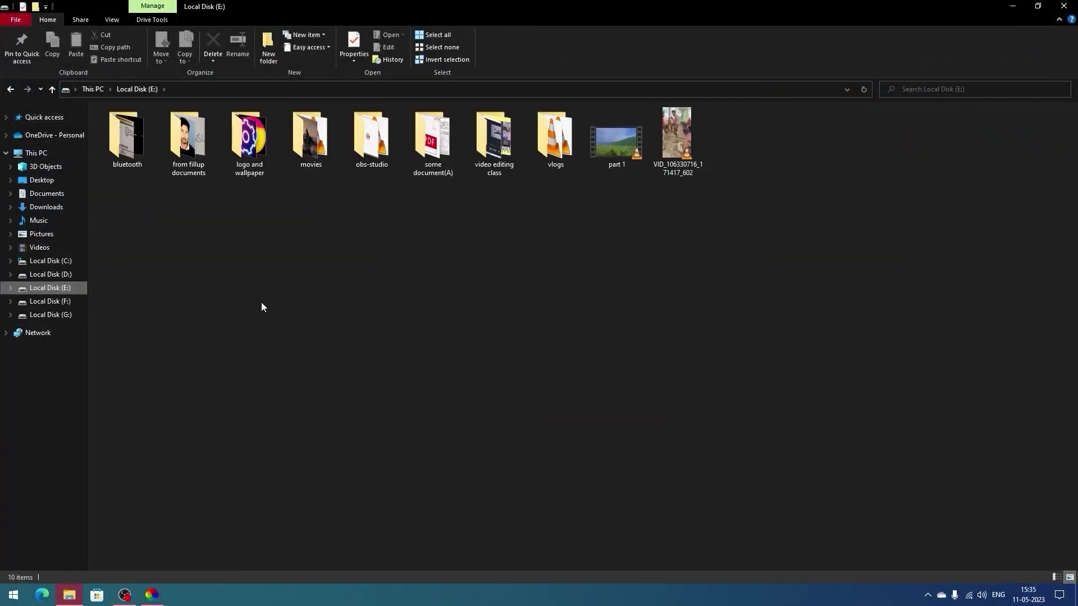
{"action": "left_click", "coordinate": [246, 181]}
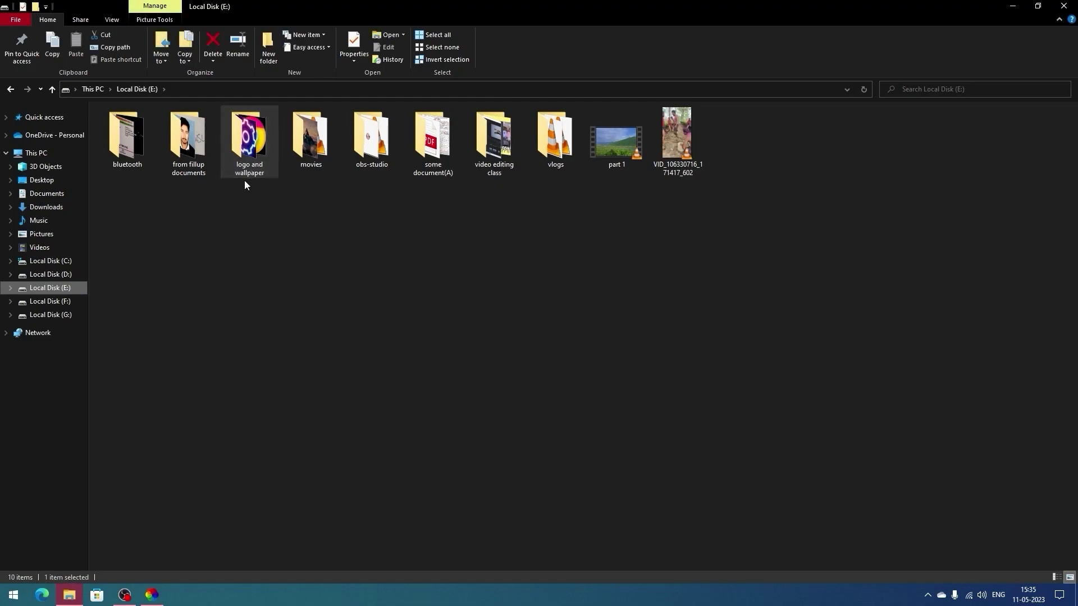
{"action": "double_click", "coordinate": [248, 152]}
{"action": "double_click", "coordinate": [368, 147]}
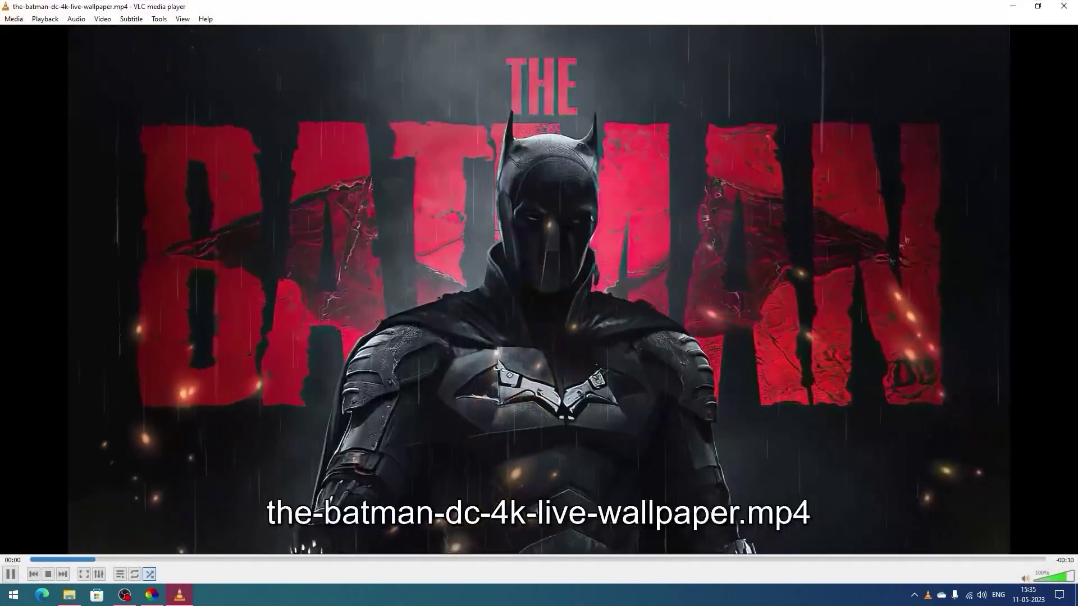
{"action": "key", "text": "alt+F4"}
Add the Batman video file to the Lively Wallpaper library, apply it as the desktop wallpaper and minimize the library window.
{"action": "left_click_drag", "start_coordinate": [279, 354], "coordinate": [472, 247]}
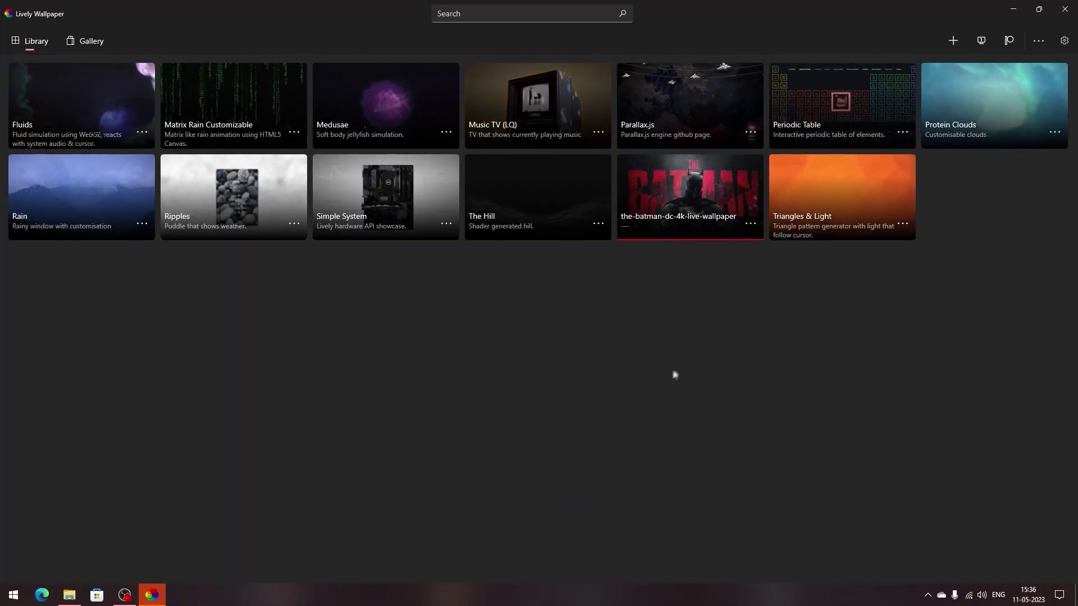
{"action": "left_click", "coordinate": [682, 205]}
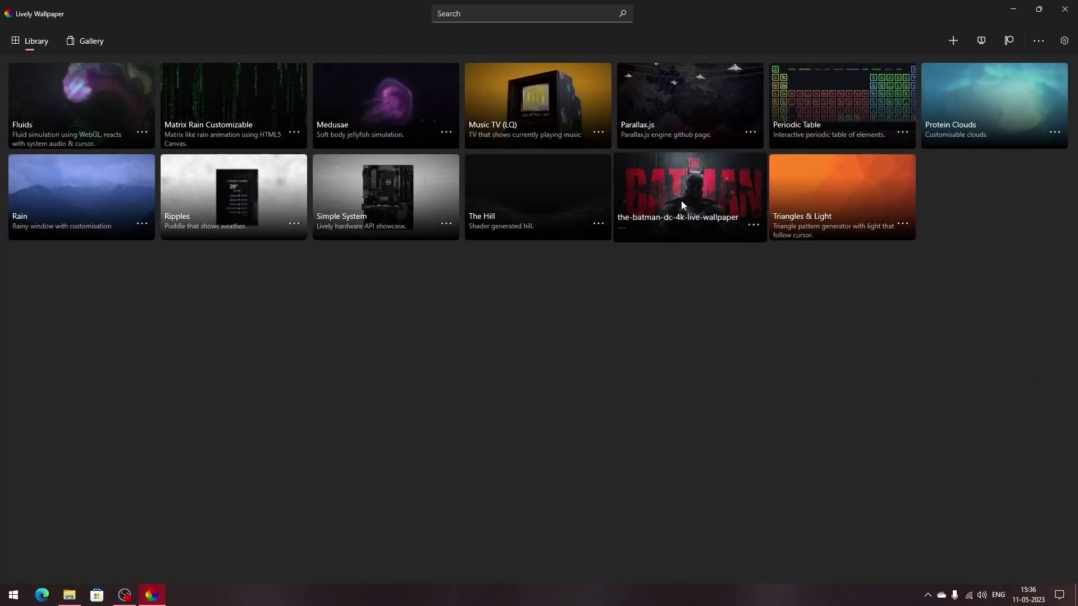
{"action": "left_click", "coordinate": [1005, 7]}
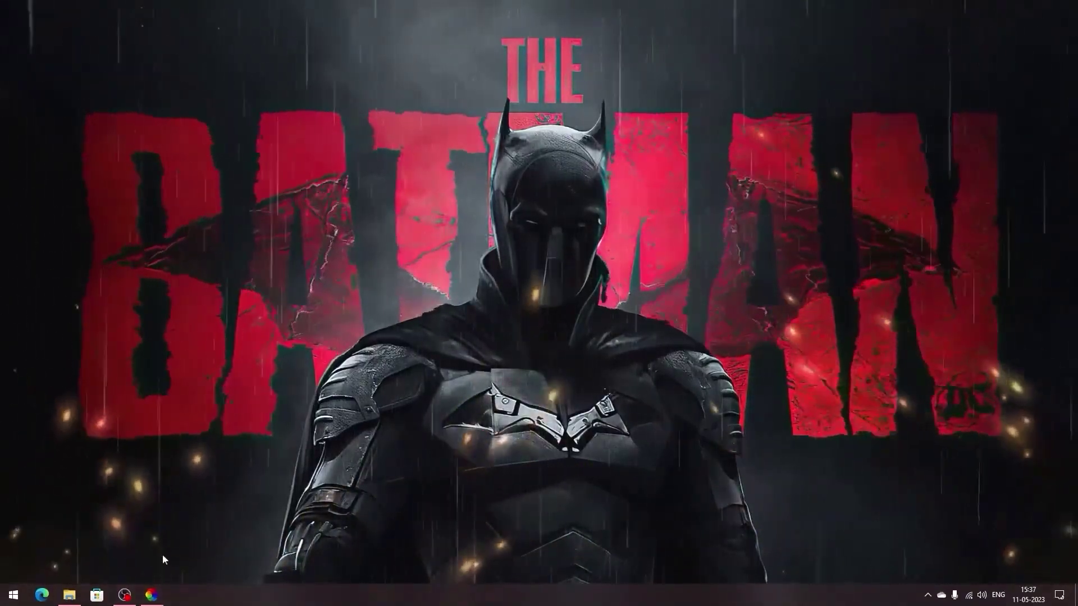
In Lively Wallpaper's system settings, set the taskbar theme to Clear and close the window.
{"action": "left_click", "coordinate": [152, 595]}
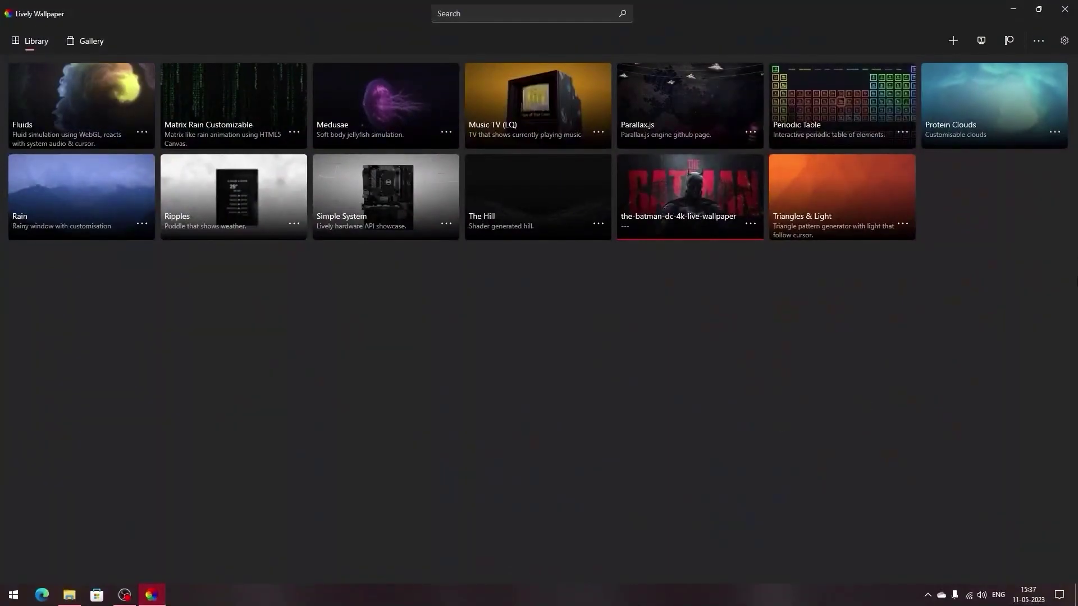
{"action": "left_click", "coordinate": [1064, 41]}
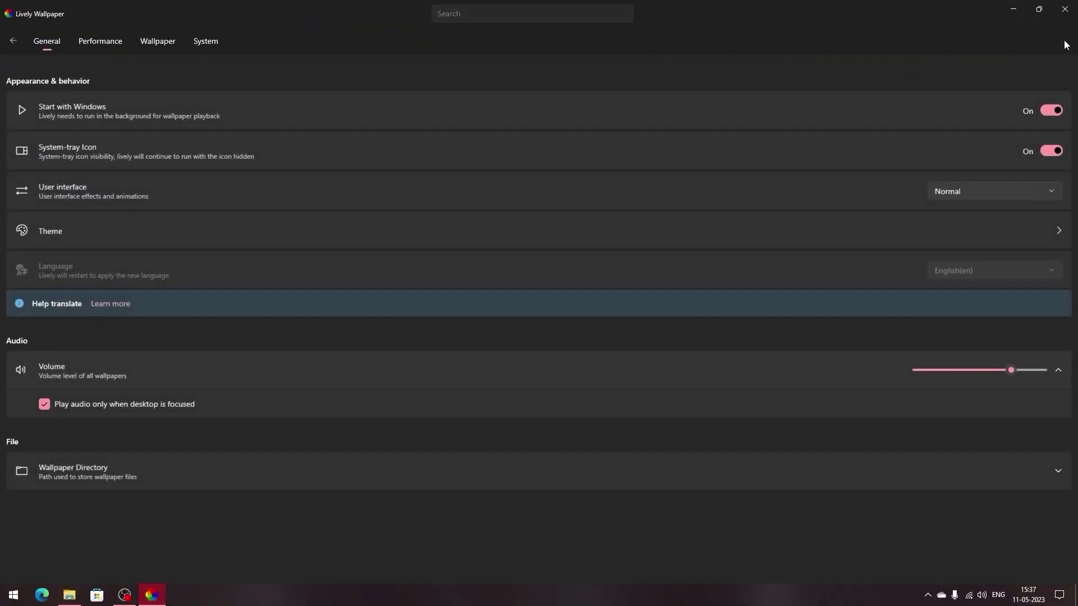
{"action": "left_click", "coordinate": [203, 43]}
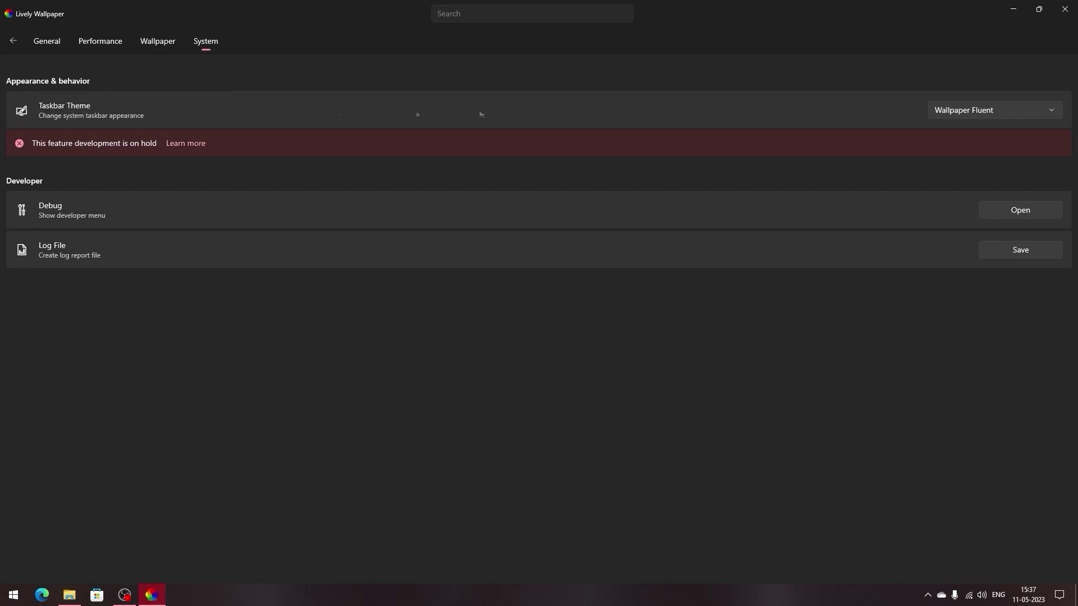
{"action": "left_click", "coordinate": [958, 109]}
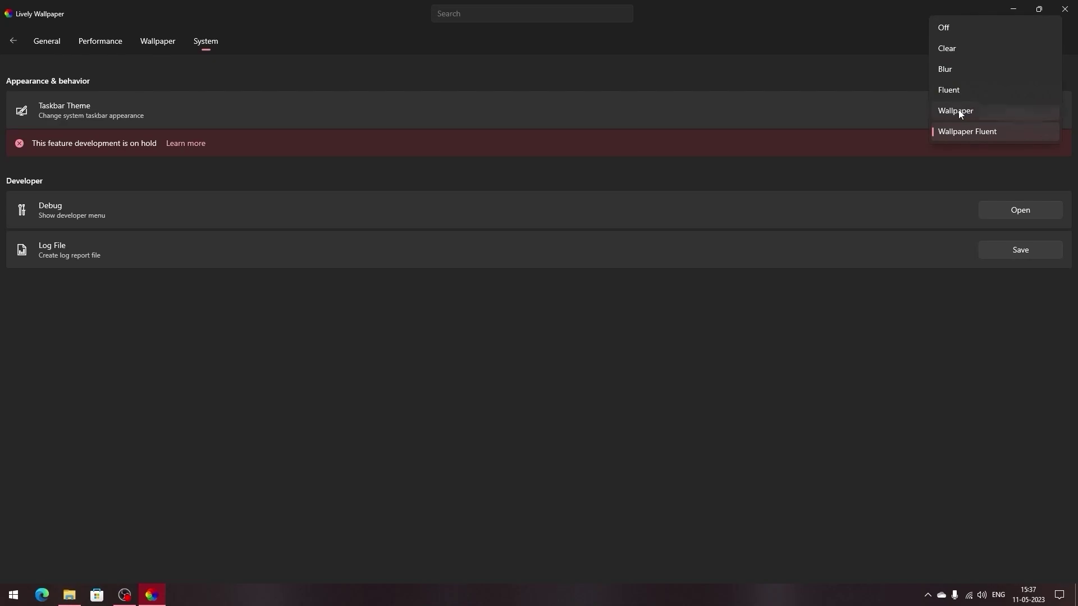
{"action": "left_click", "coordinate": [967, 49]}
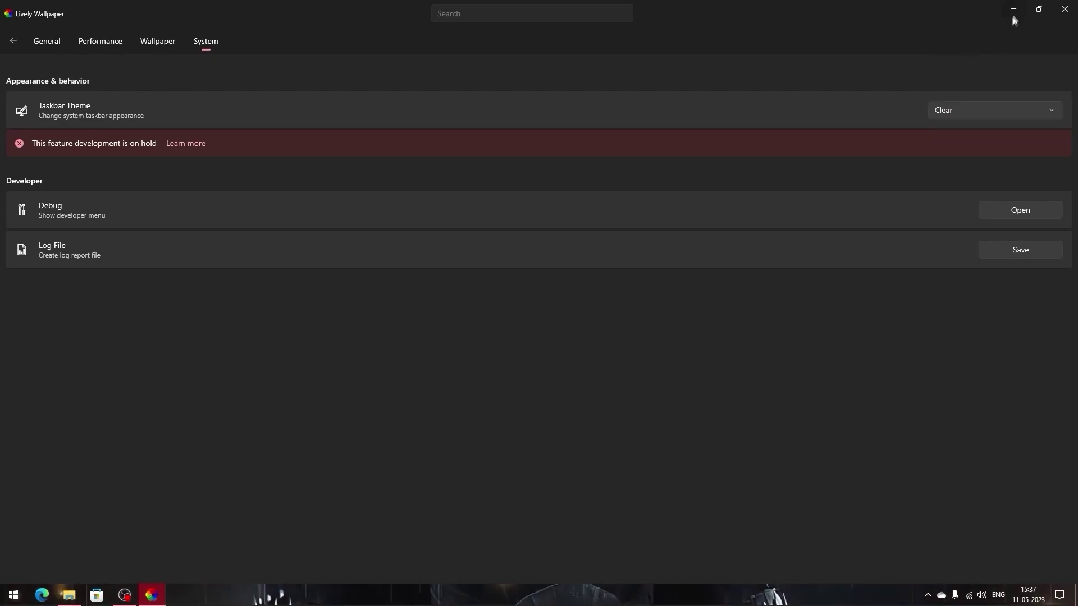
{"action": "left_click", "coordinate": [1065, 10]}
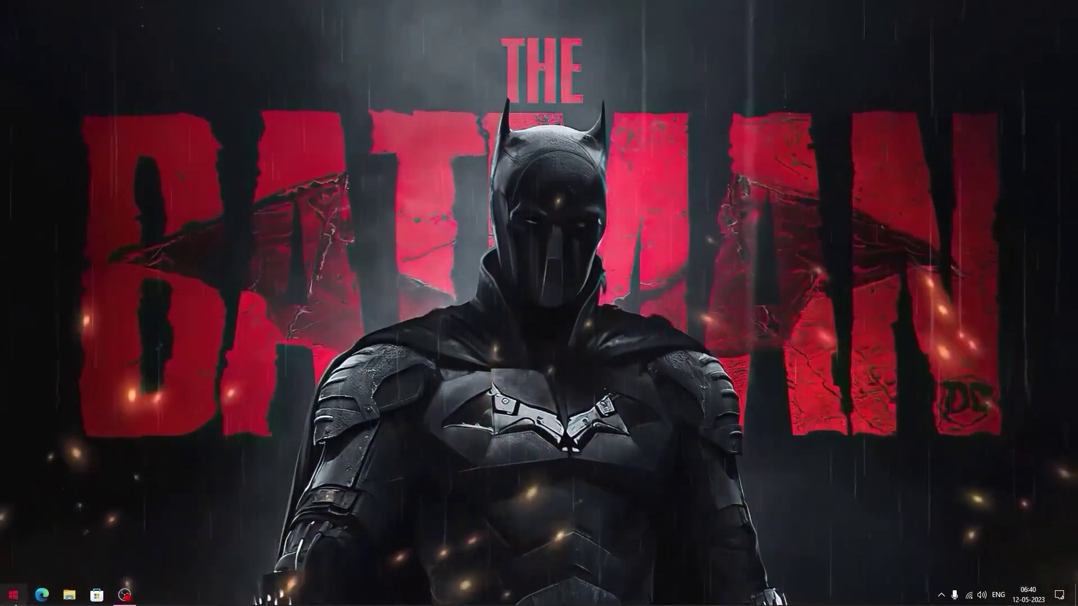
{"action": "left_click", "coordinate": [17, 593]}
{"action": "scroll", "coordinate": [101, 404], "scroll_direction": "down", "scroll_amount": 10}
{"action": "left_click", "coordinate": [73, 315]}
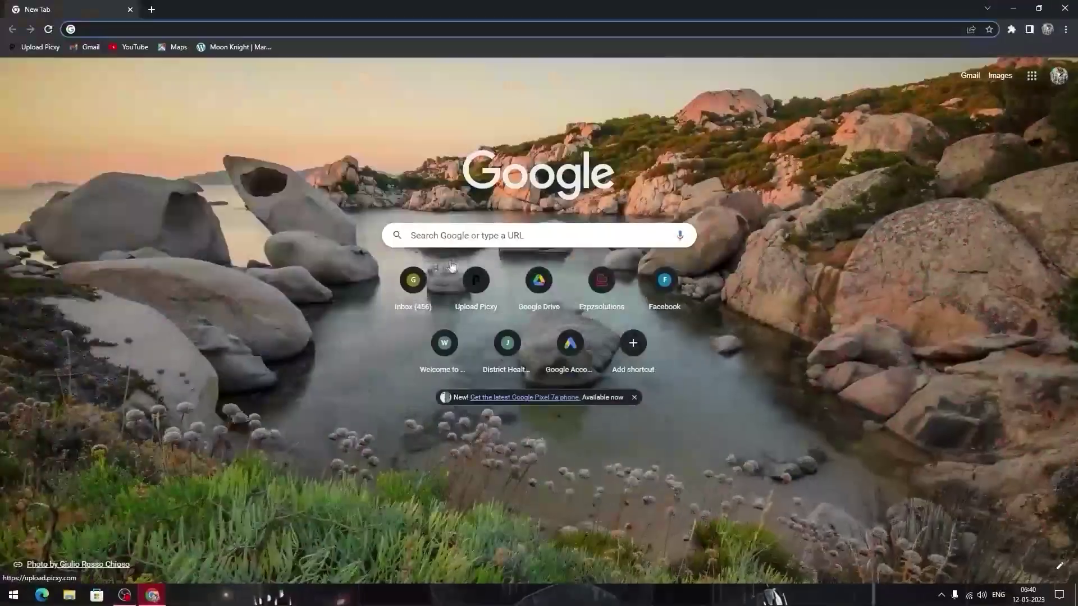
{"action": "right_click", "coordinate": [455, 235]}
{"action": "left_click", "coordinate": [483, 333]}
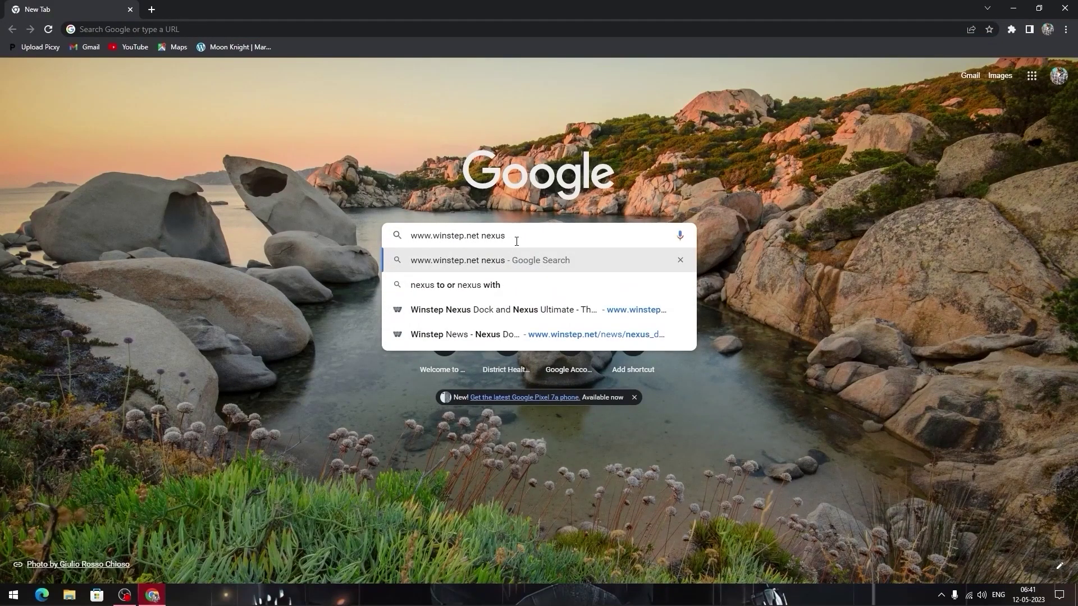
{"action": "key", "text": "Return"}
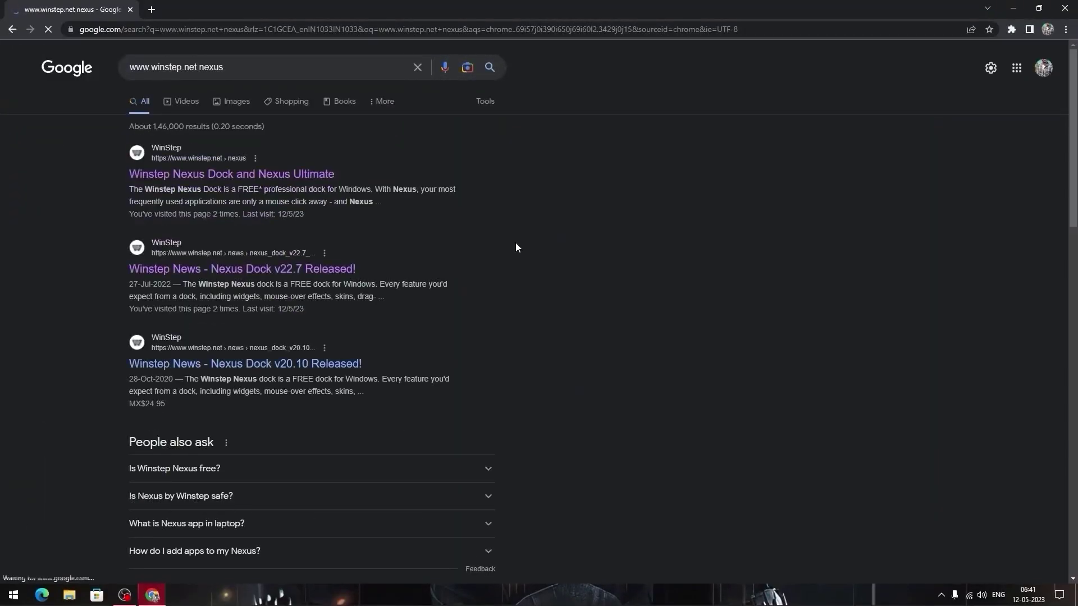
Open the Winstep Nexus Dock and Nexus Ultimate page and download the free Winstep Nexus edition.
{"action": "left_click", "coordinate": [203, 175]}
{"action": "scroll", "coordinate": [231, 220], "scroll_direction": "down", "scroll_amount": 3}
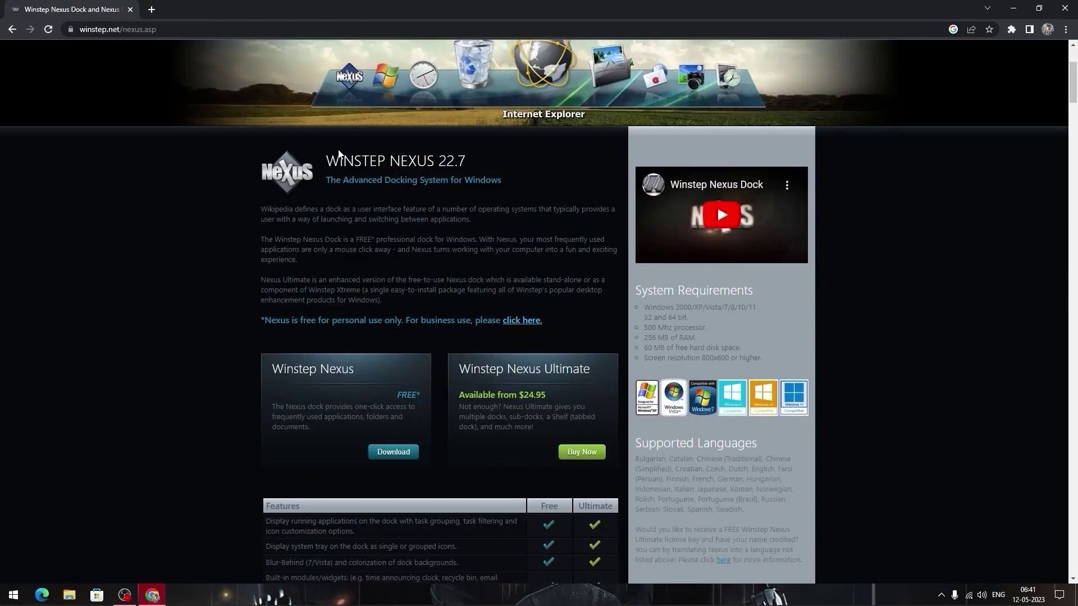
{"action": "left_click_drag", "start_coordinate": [331, 160], "coordinate": [472, 175]}
{"action": "scroll", "coordinate": [403, 261], "scroll_direction": "down", "scroll_amount": 4}
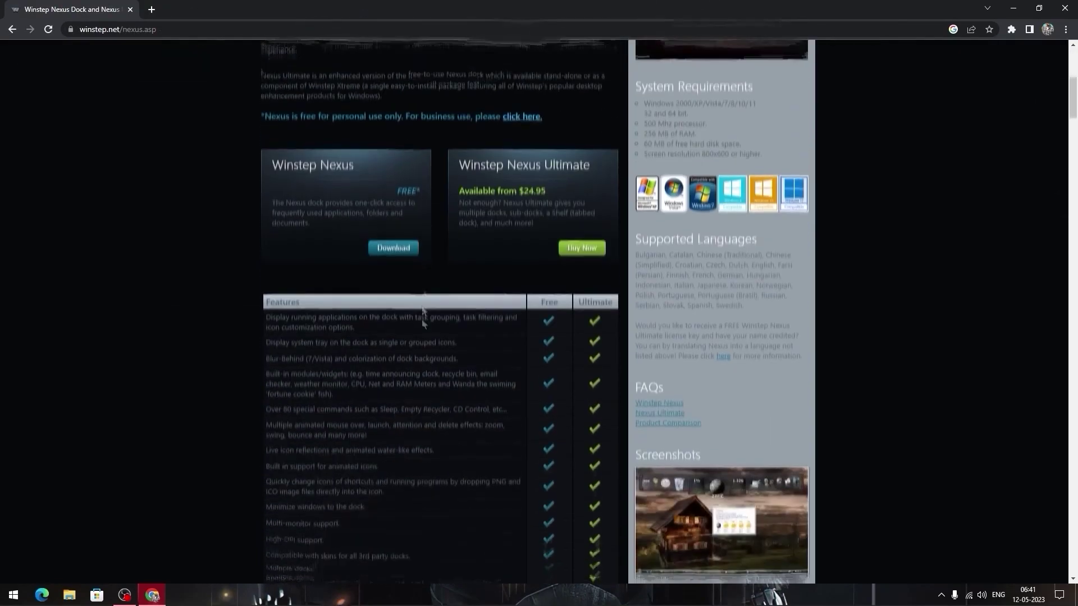
{"action": "triple_click", "coordinate": [393, 169]}
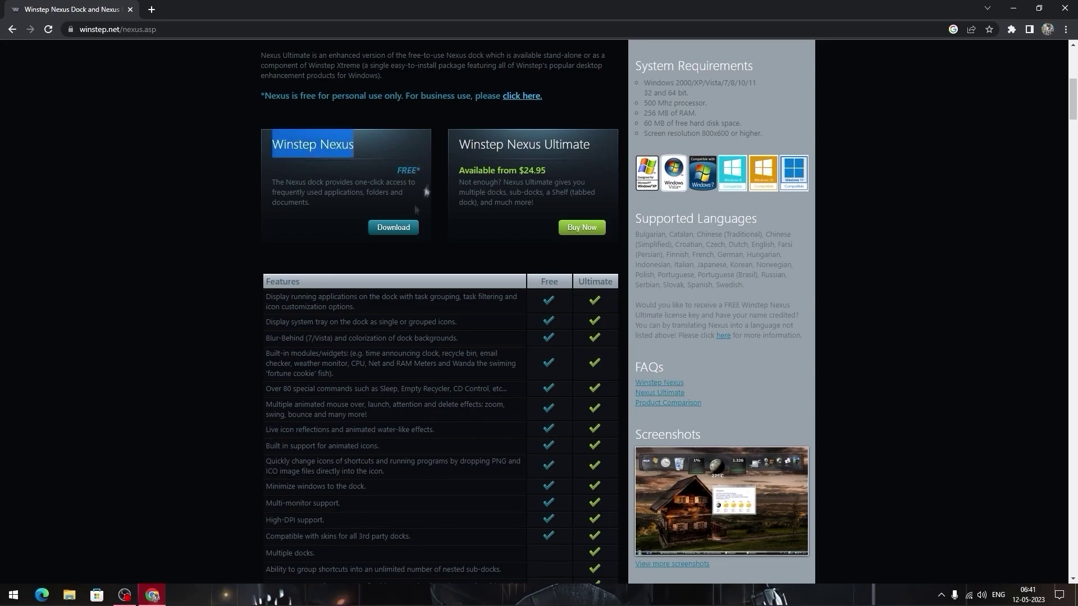
{"action": "left_click", "coordinate": [408, 234]}
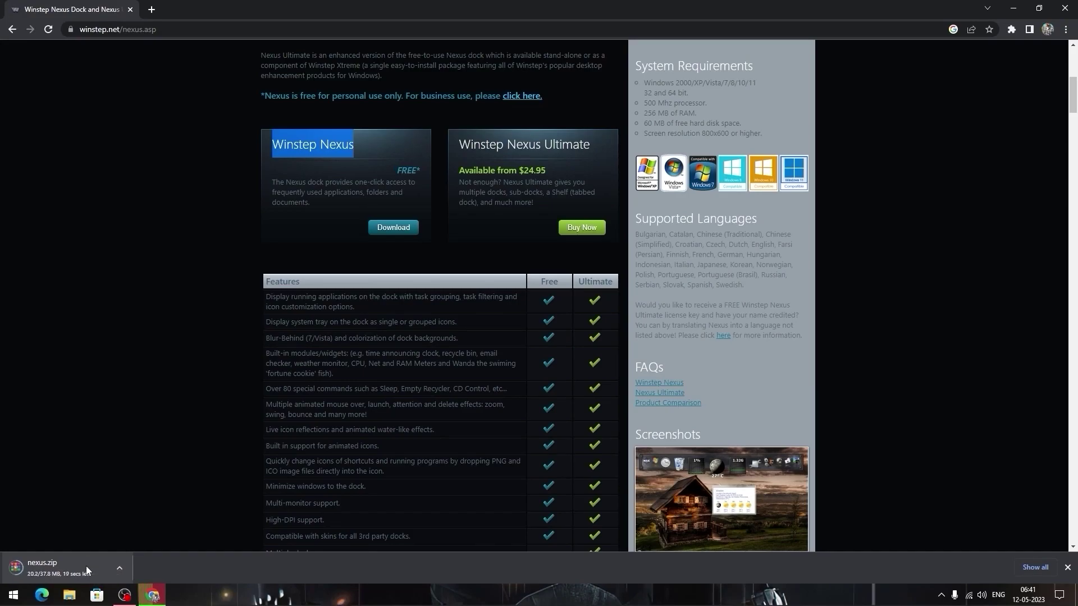
Show the downloaded nexus.zip in its folder and extract it directly into Downloads.
{"action": "left_click", "coordinate": [119, 576]}
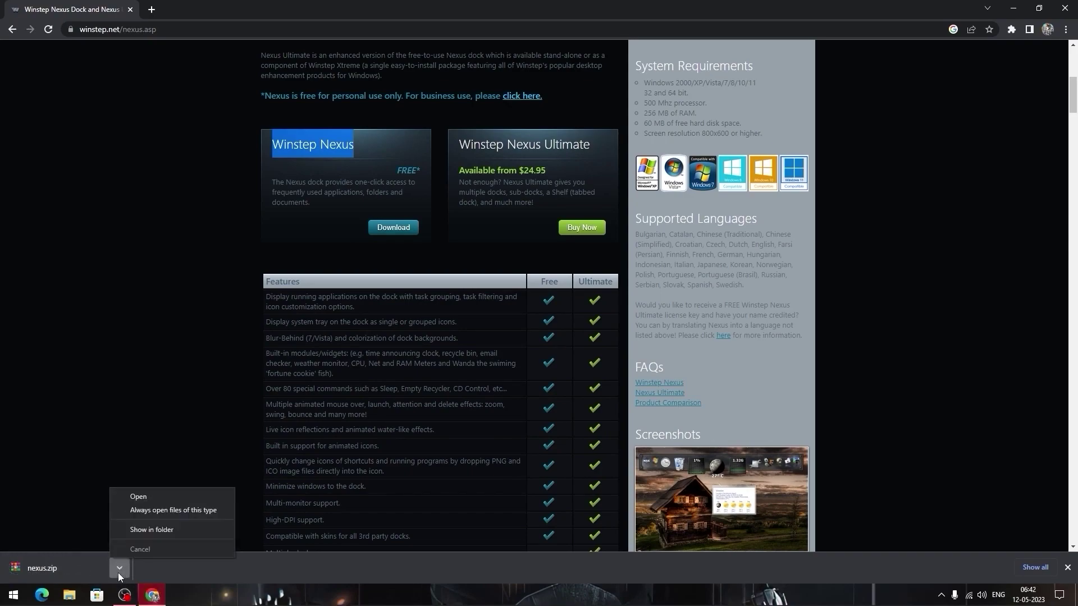
{"action": "left_click", "coordinate": [150, 531]}
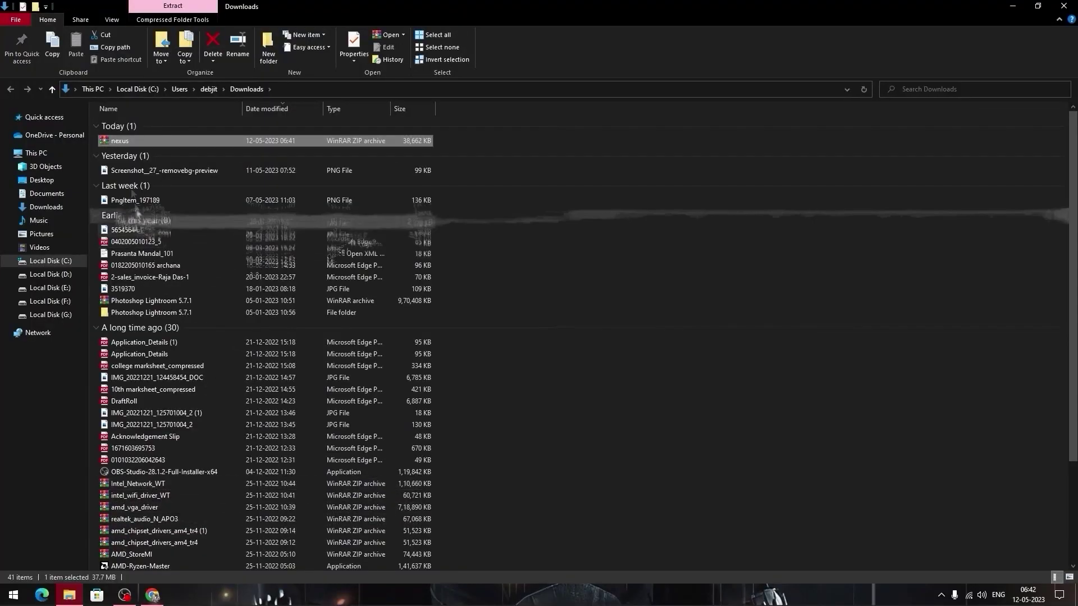
{"action": "right_click", "coordinate": [133, 141]}
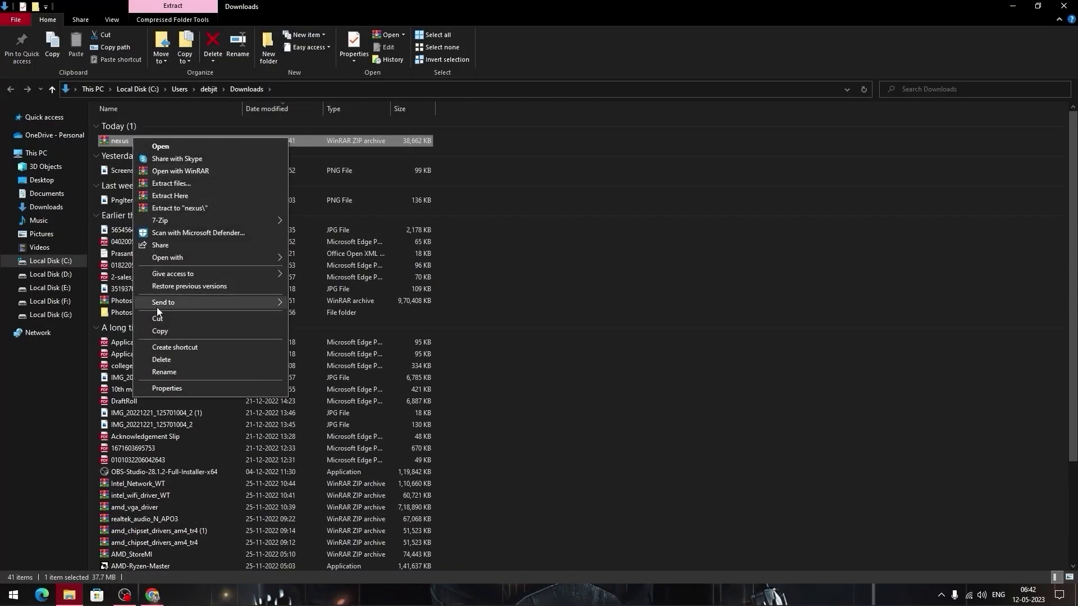
{"action": "left_click", "coordinate": [171, 197]}
{"action": "scroll", "coordinate": [131, 494], "scroll_direction": "down", "scroll_amount": 4}
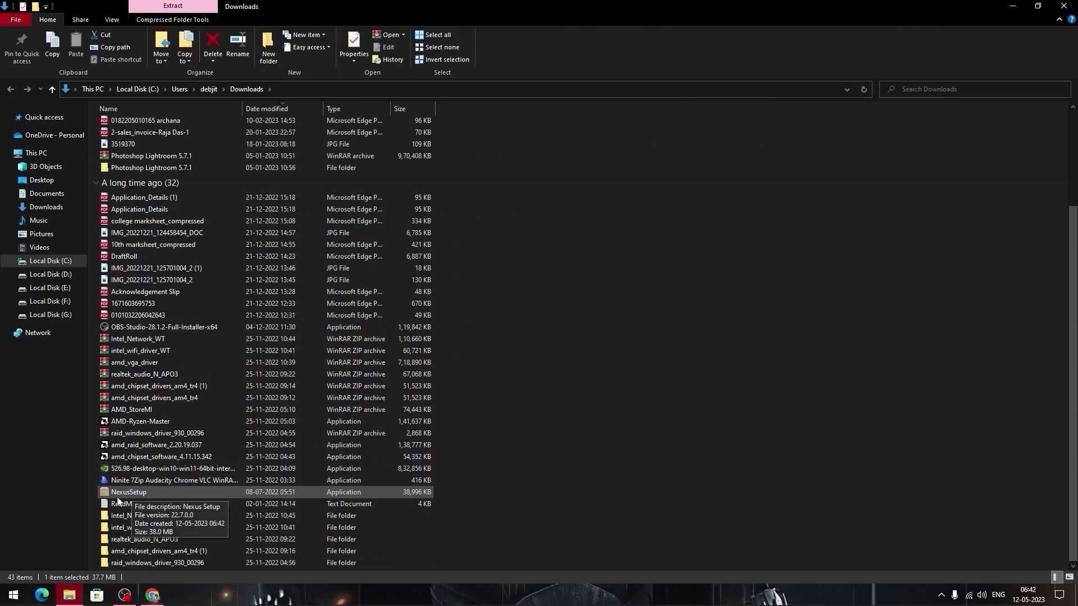
Run NexusSetup in English, accept the license and install with the default folders, minimizing the File Explorer and Chrome windows.
{"action": "left_click", "coordinate": [149, 492]}
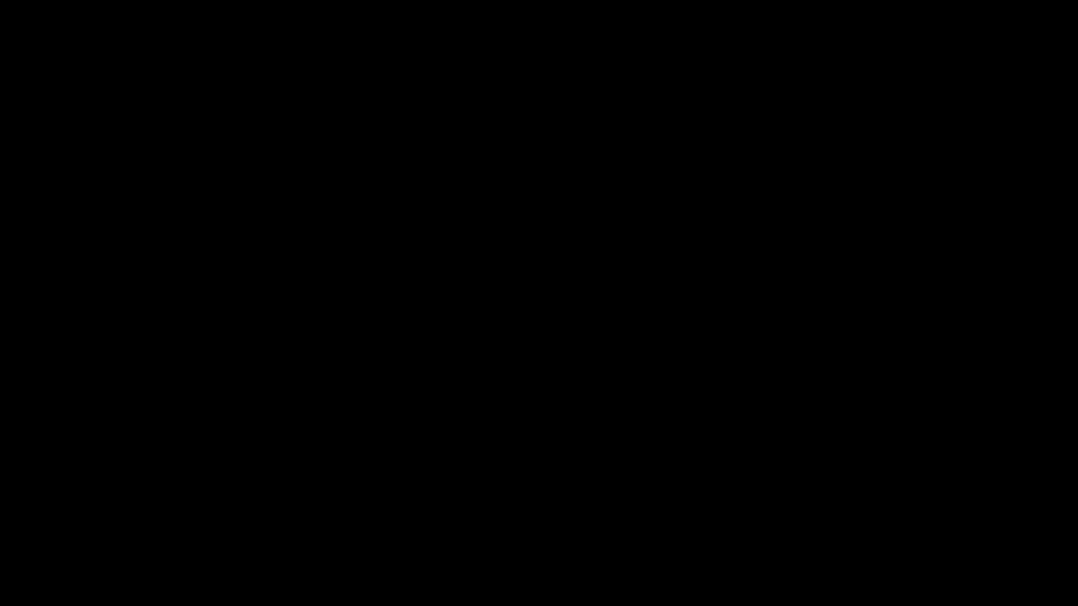
{"action": "left_click", "coordinate": [559, 335]}
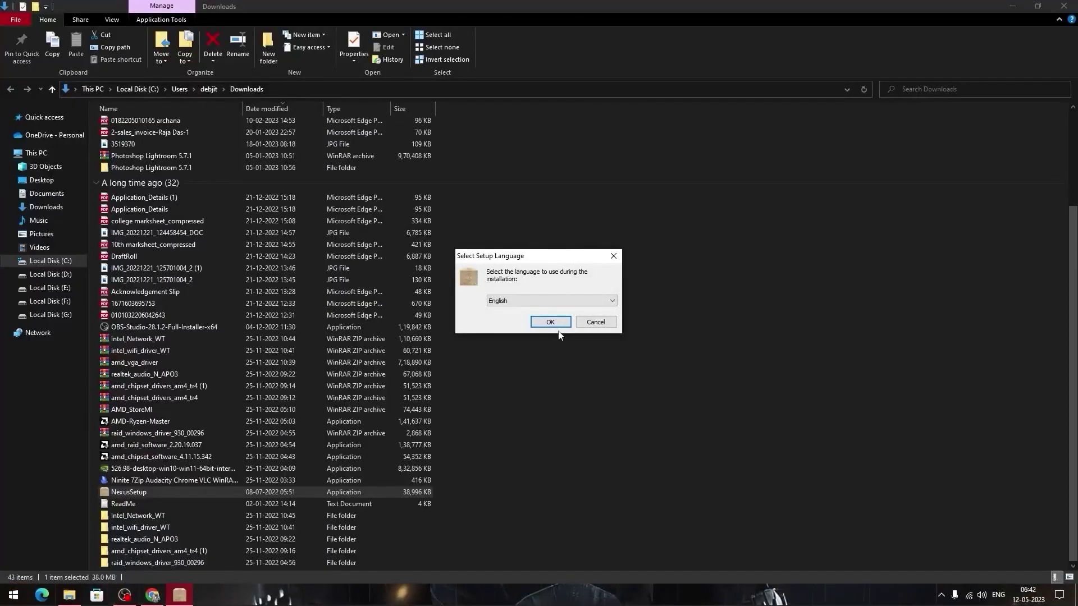
{"action": "left_click", "coordinate": [550, 323]}
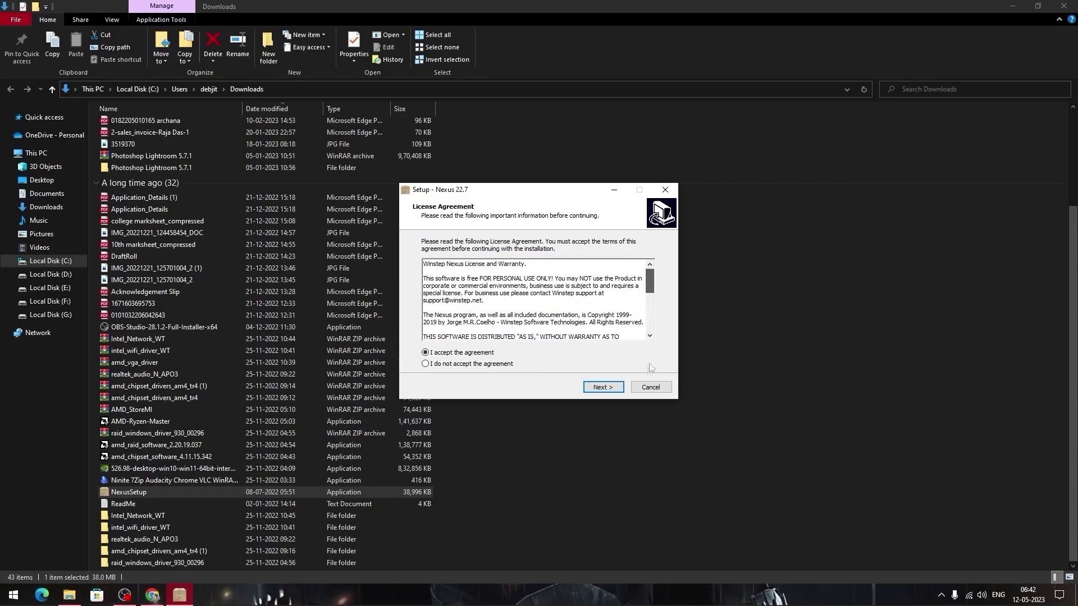
{"action": "left_click", "coordinate": [611, 388]}
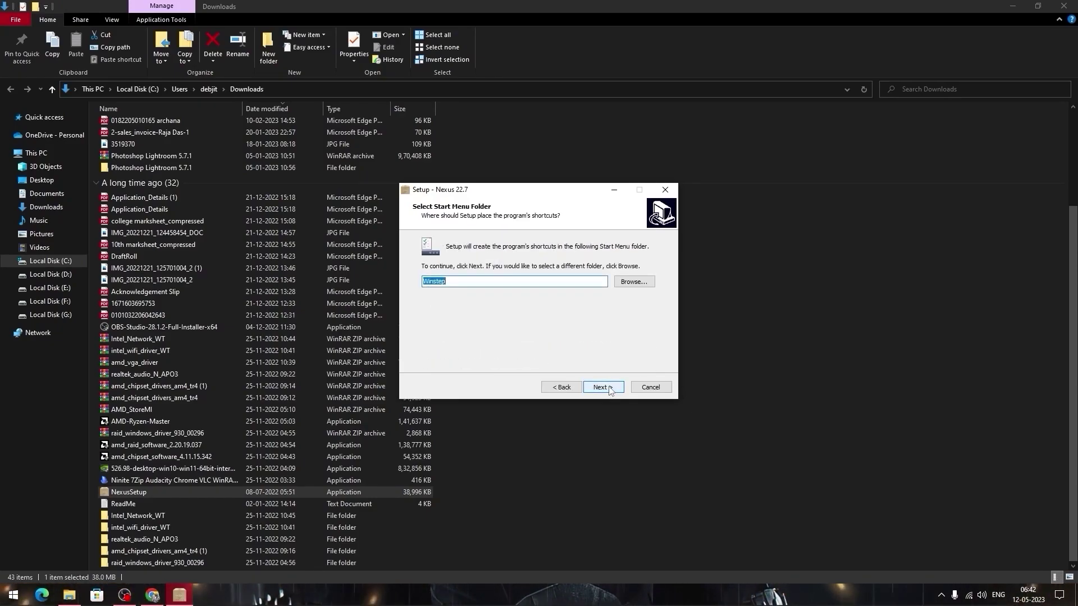
{"action": "left_click", "coordinate": [610, 391]}
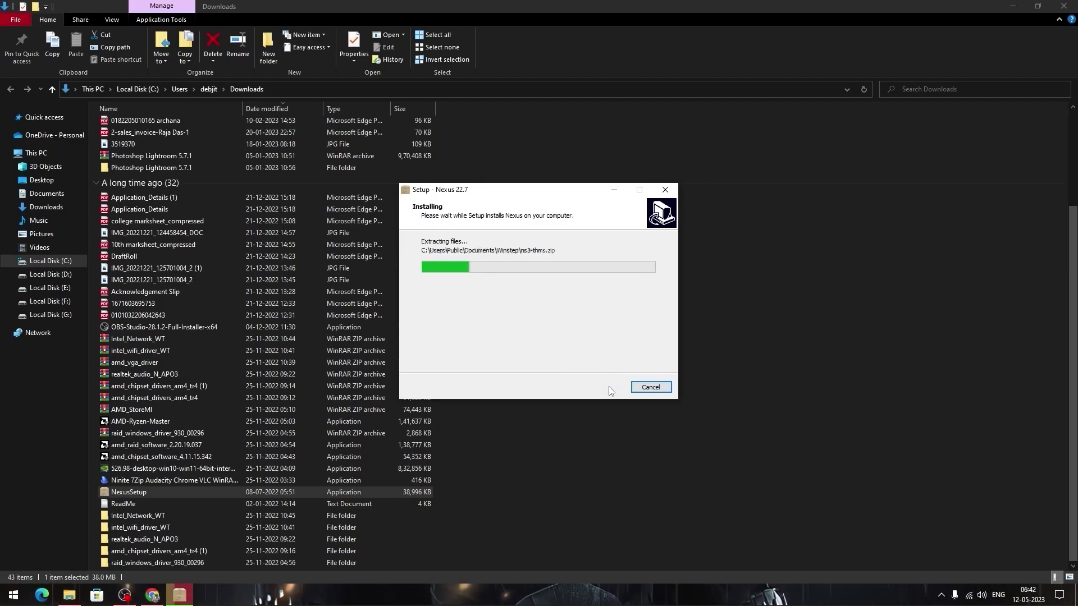
{"action": "left_click", "coordinate": [611, 389]}
{"action": "left_click", "coordinate": [1011, 6]}
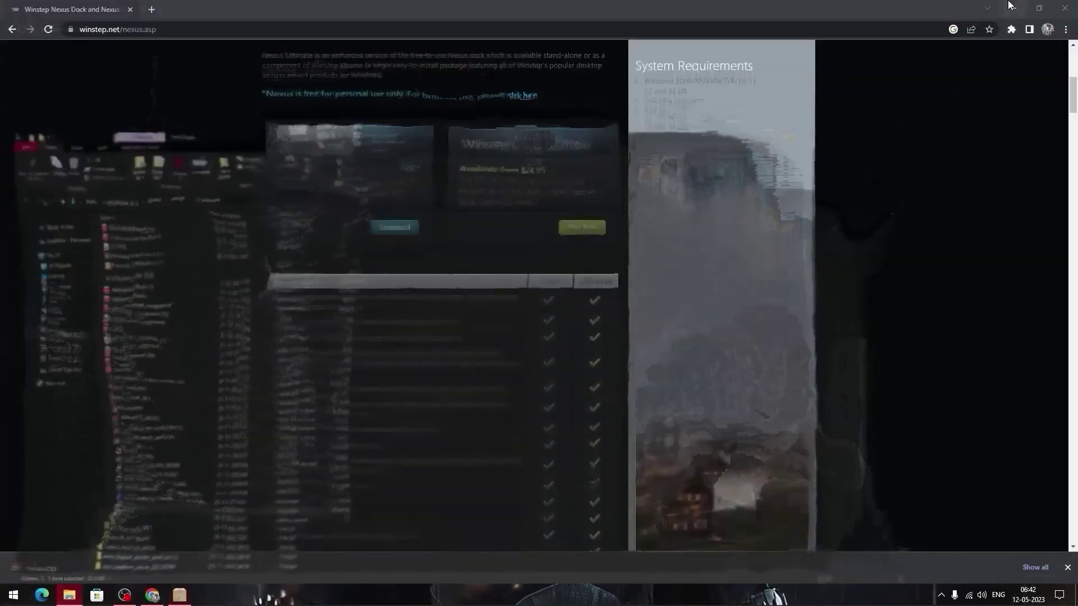
{"action": "left_click", "coordinate": [1009, 5]}
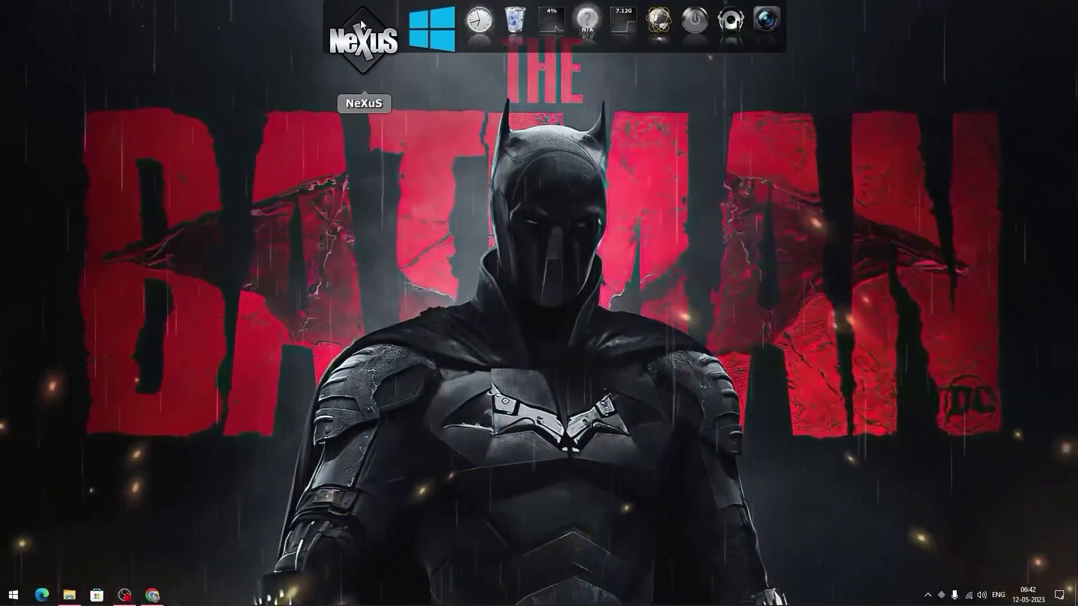
In the Nexus dock preferences, attach the dock to the right screen edge with an 8-pixel offset and apply it.
{"action": "left_click", "coordinate": [360, 19]}
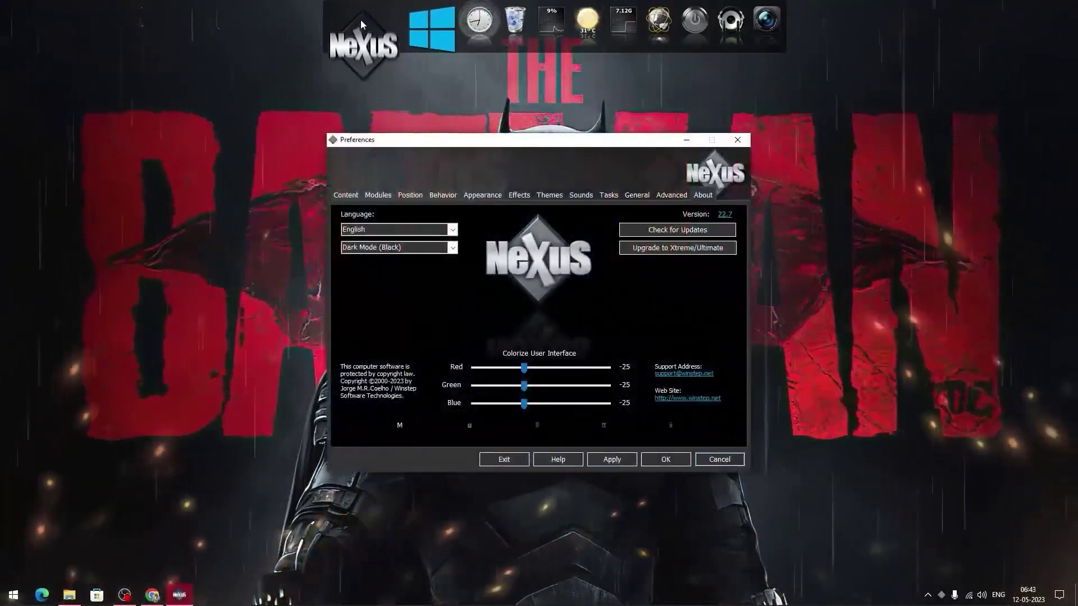
{"action": "left_click", "coordinate": [347, 195]}
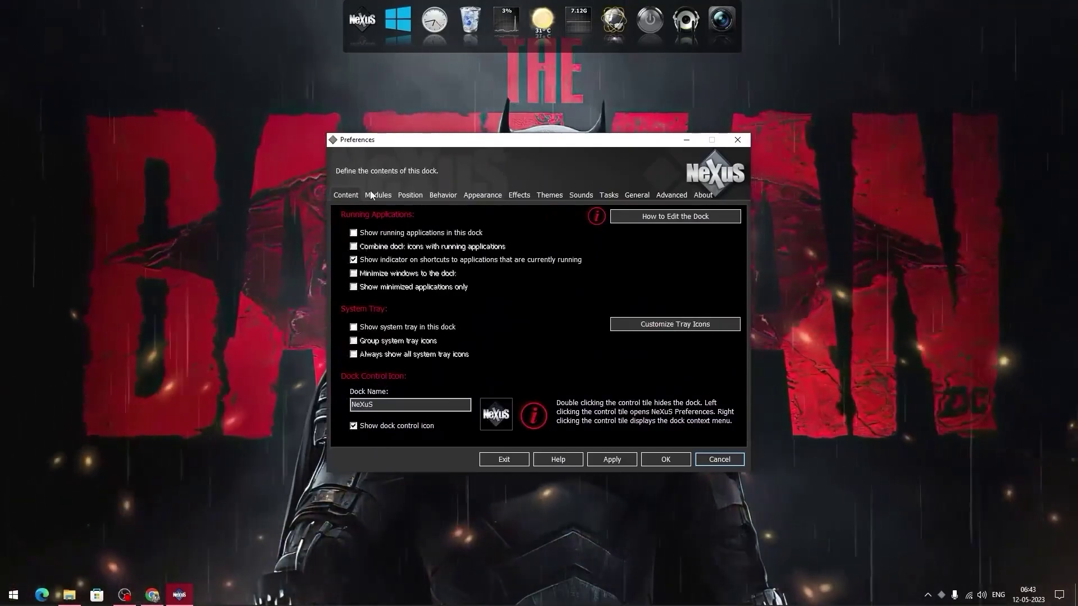
{"action": "left_click", "coordinate": [371, 195]}
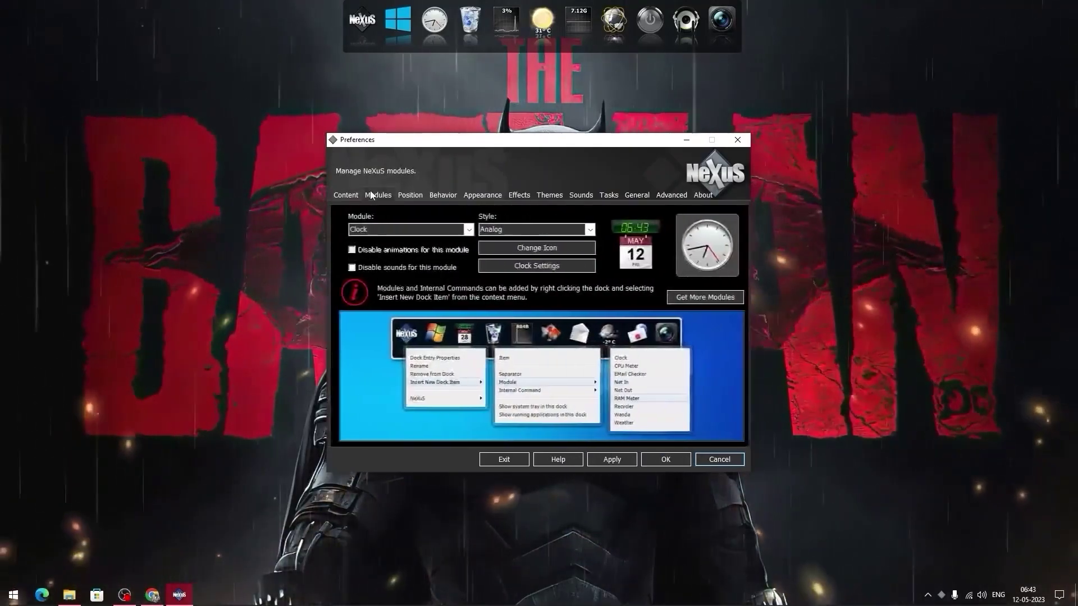
{"action": "left_click", "coordinate": [410, 196]}
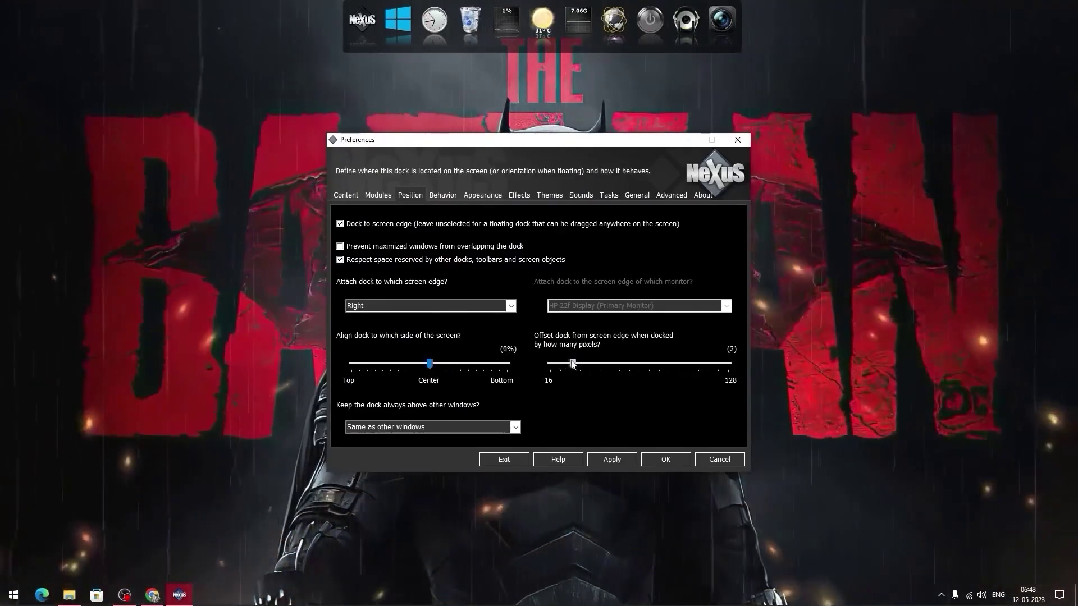
{"action": "left_click", "coordinate": [611, 459]}
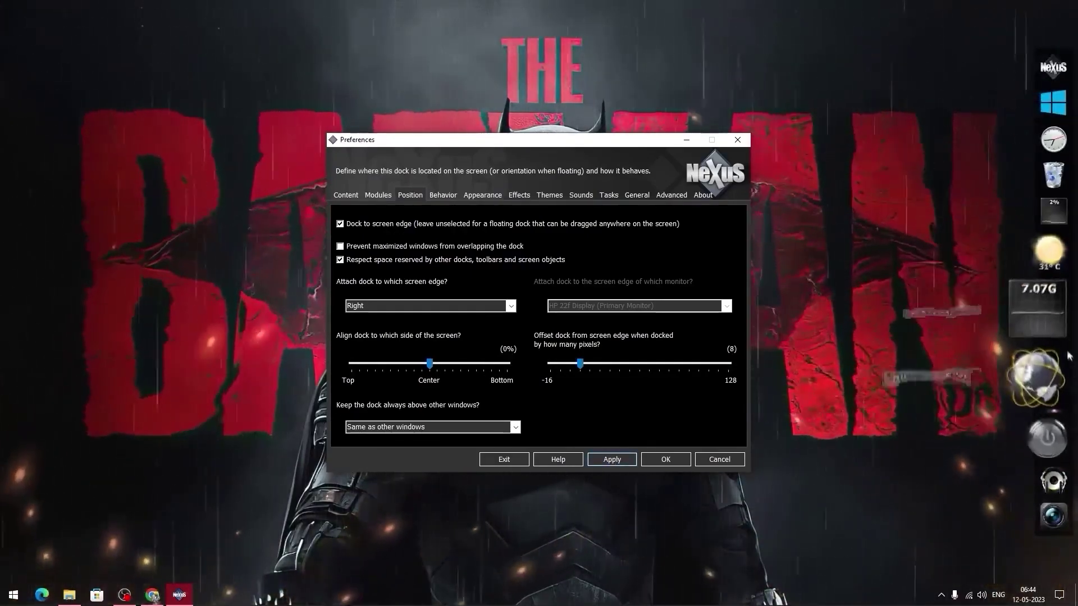
Set the dock icon size to 40 pixels, icon reflection to 0% and the dock control icon to Red Gold, then apply and close the preferences.
{"action": "left_click", "coordinate": [443, 195]}
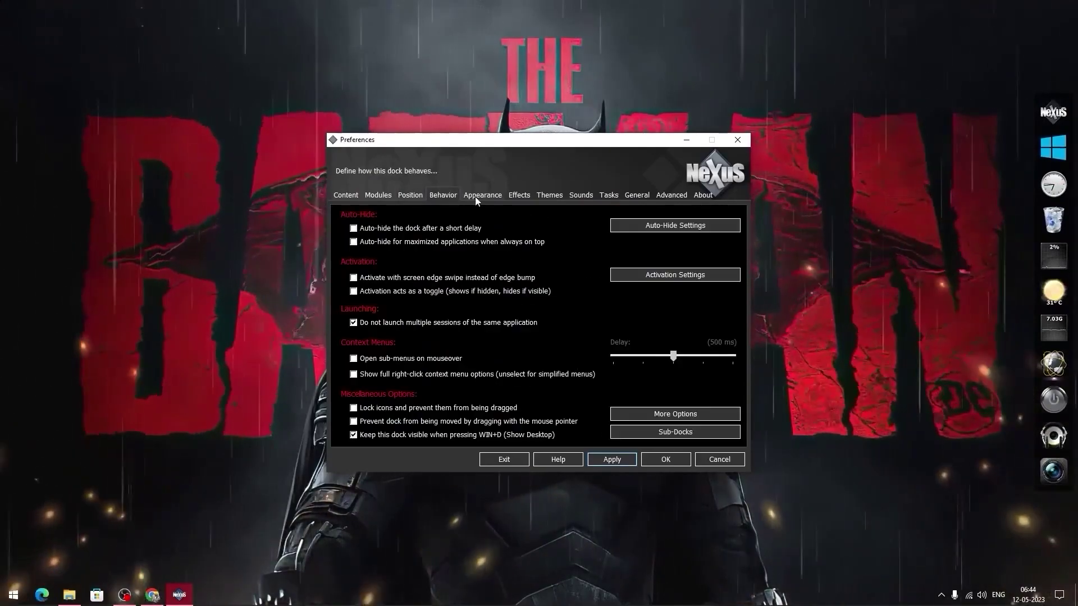
{"action": "left_click", "coordinate": [475, 196]}
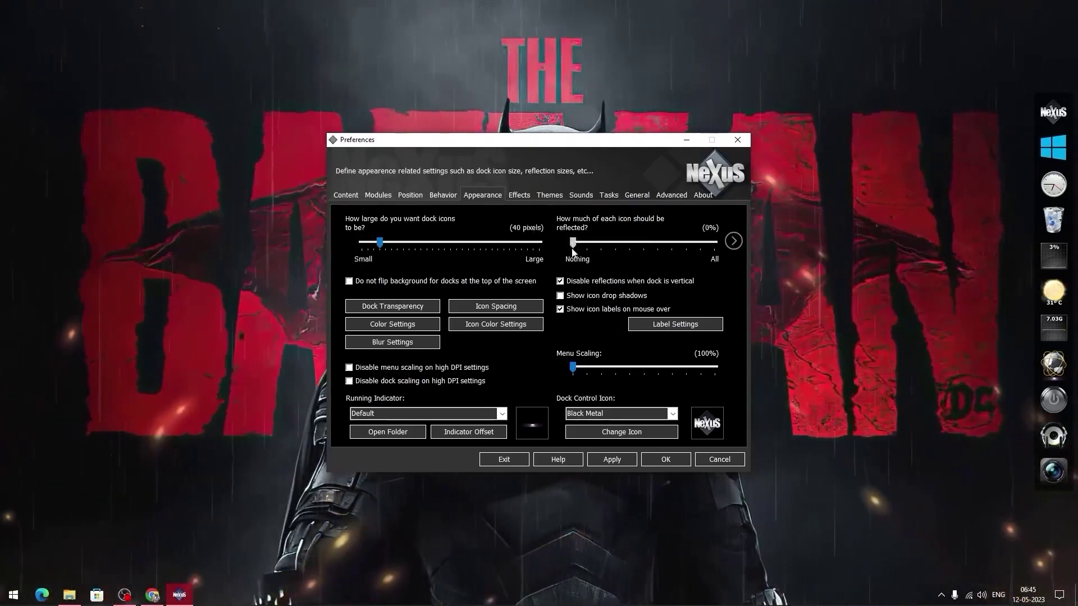
{"action": "left_click", "coordinate": [672, 416]}
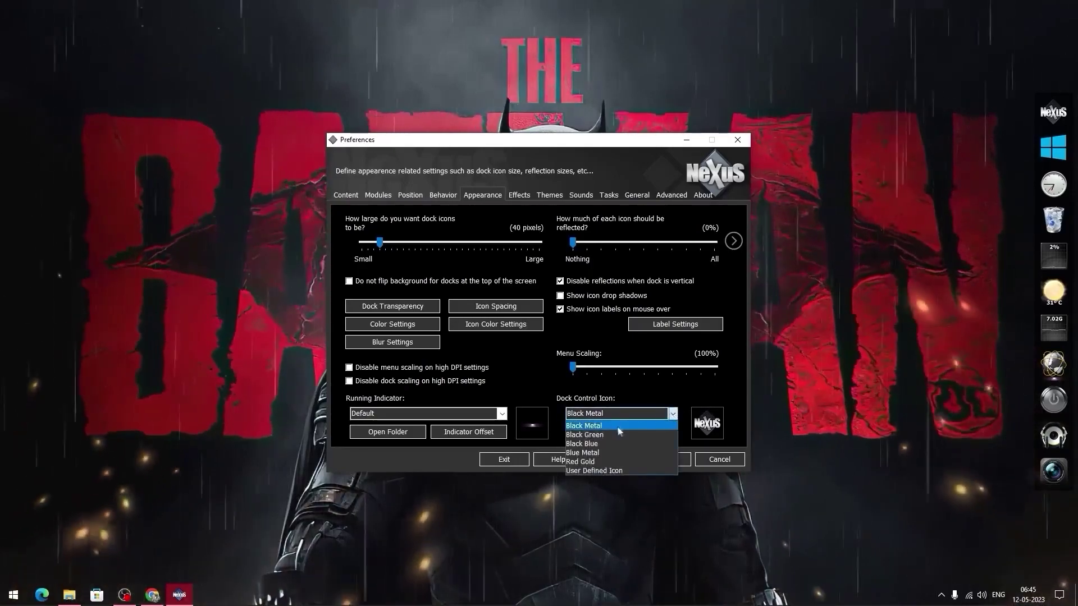
{"action": "left_click", "coordinate": [600, 462]}
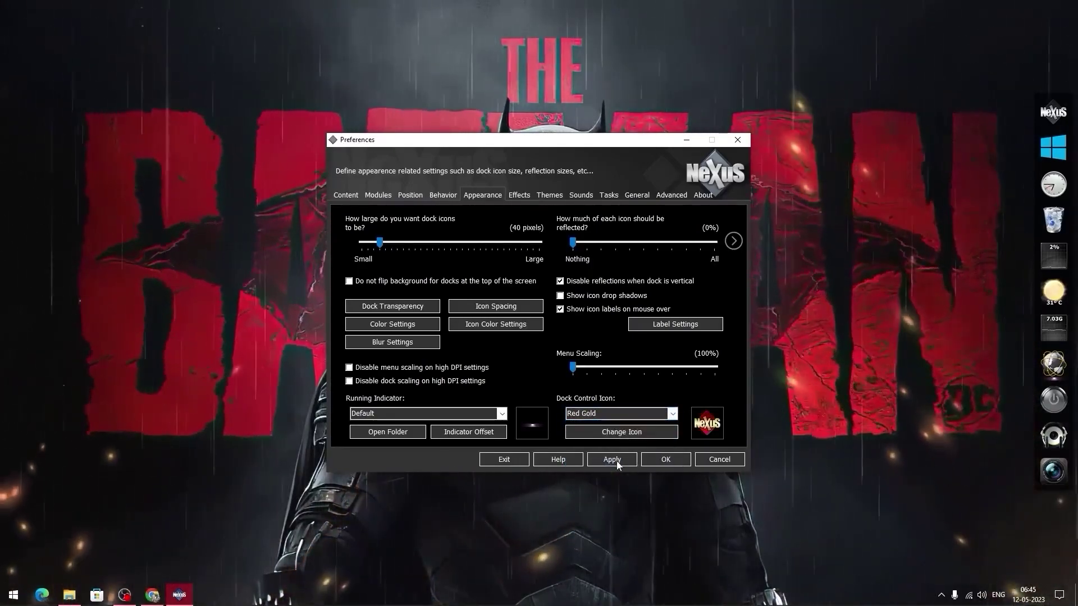
{"action": "left_click", "coordinate": [616, 462]}
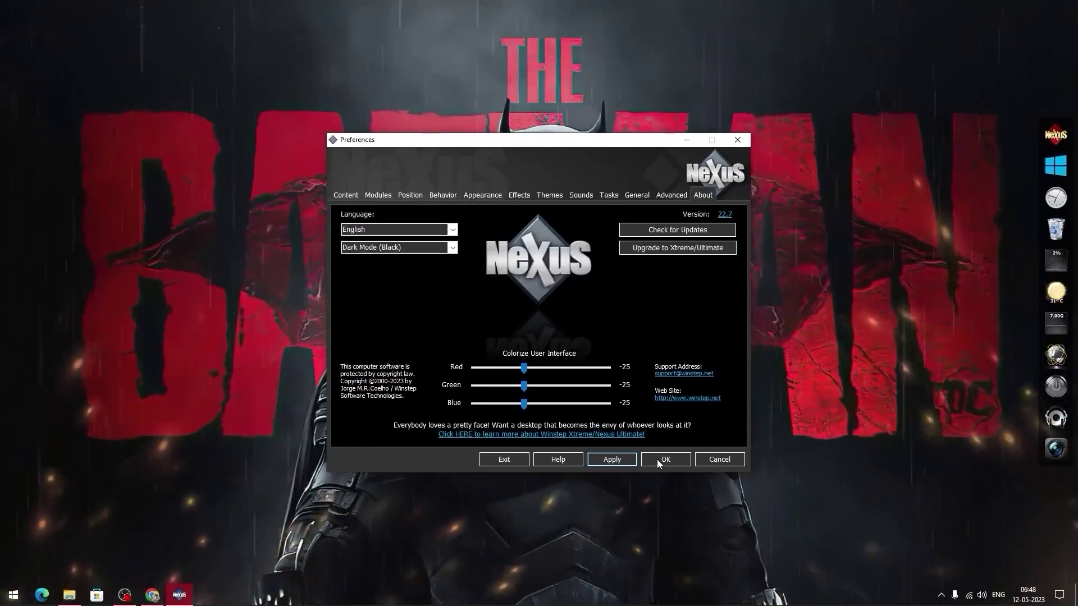
{"action": "left_click", "coordinate": [658, 459]}
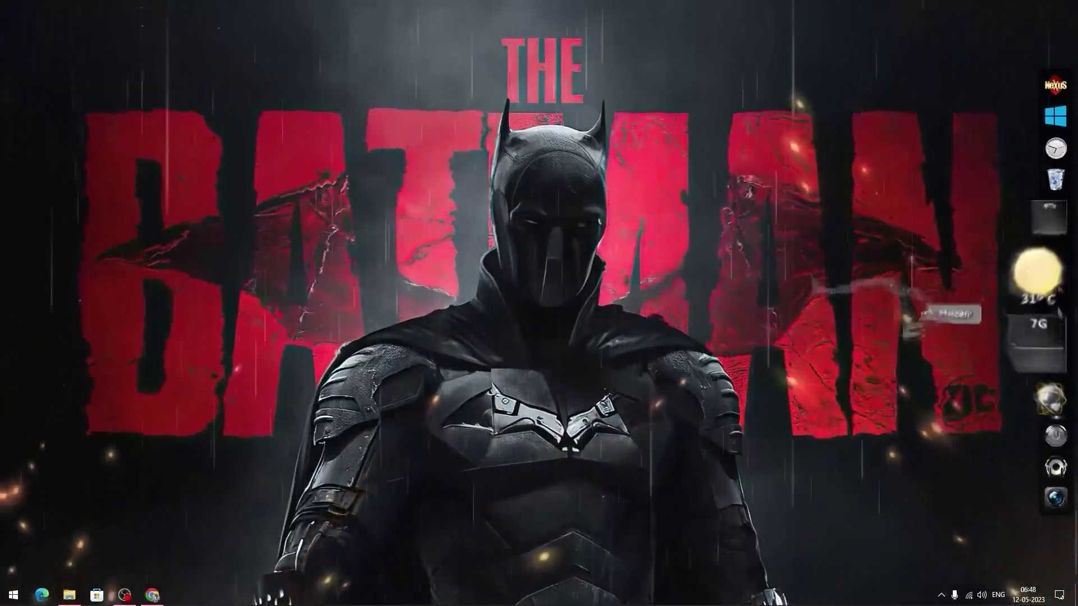
Permanently remove the Clock Module and the Recycler Module from the dock, confirming each removal.
{"action": "right_click", "coordinate": [1047, 210]}
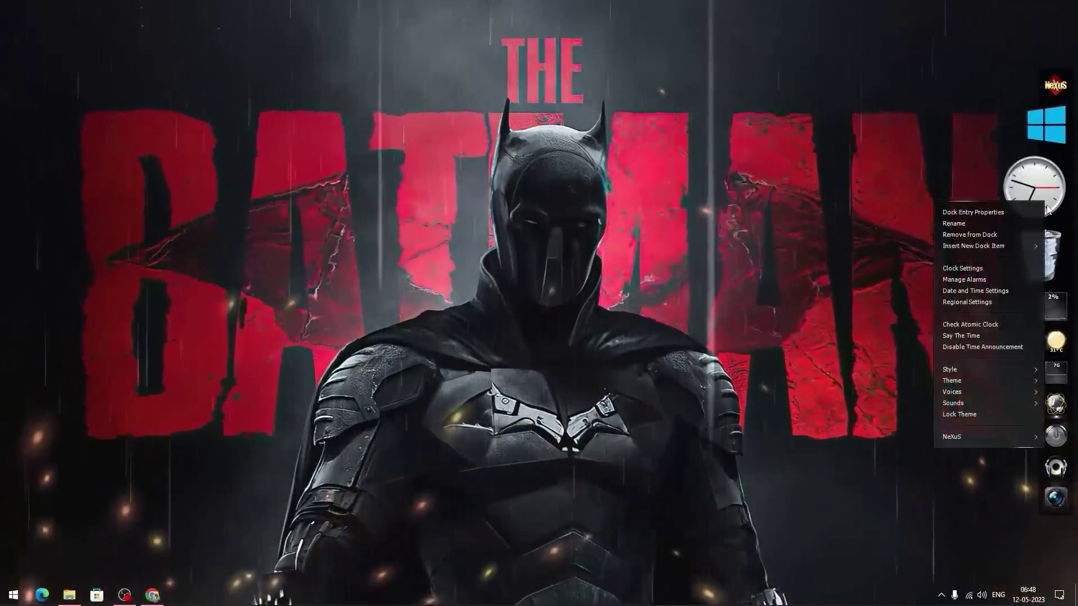
{"action": "left_click", "coordinate": [966, 235]}
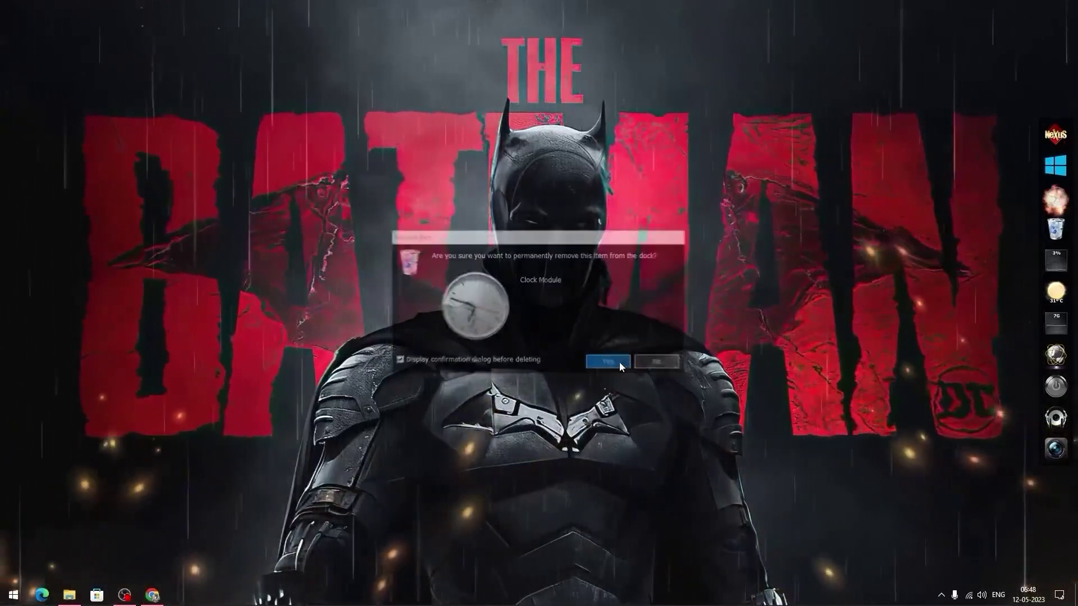
{"action": "left_click", "coordinate": [619, 362]}
{"action": "right_click", "coordinate": [1045, 219]}
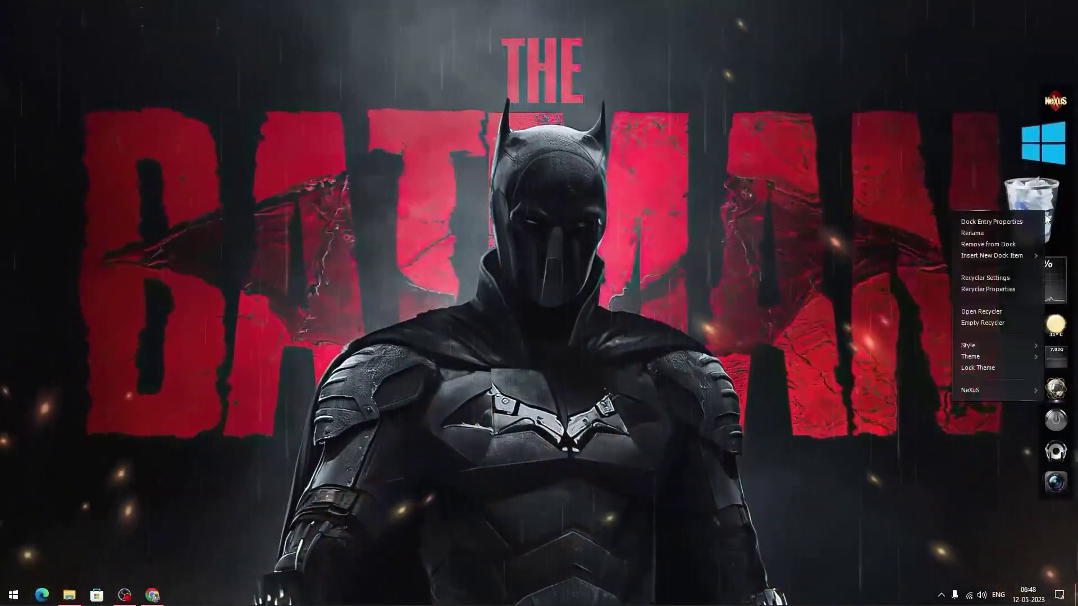
{"action": "left_click", "coordinate": [1016, 243]}
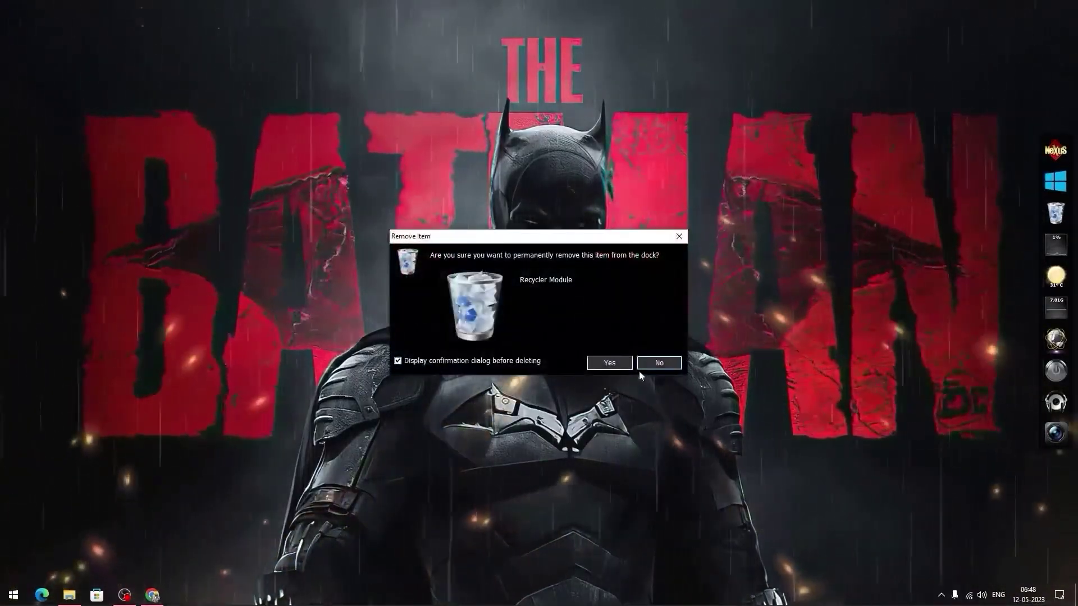
{"action": "left_click", "coordinate": [605, 361]}
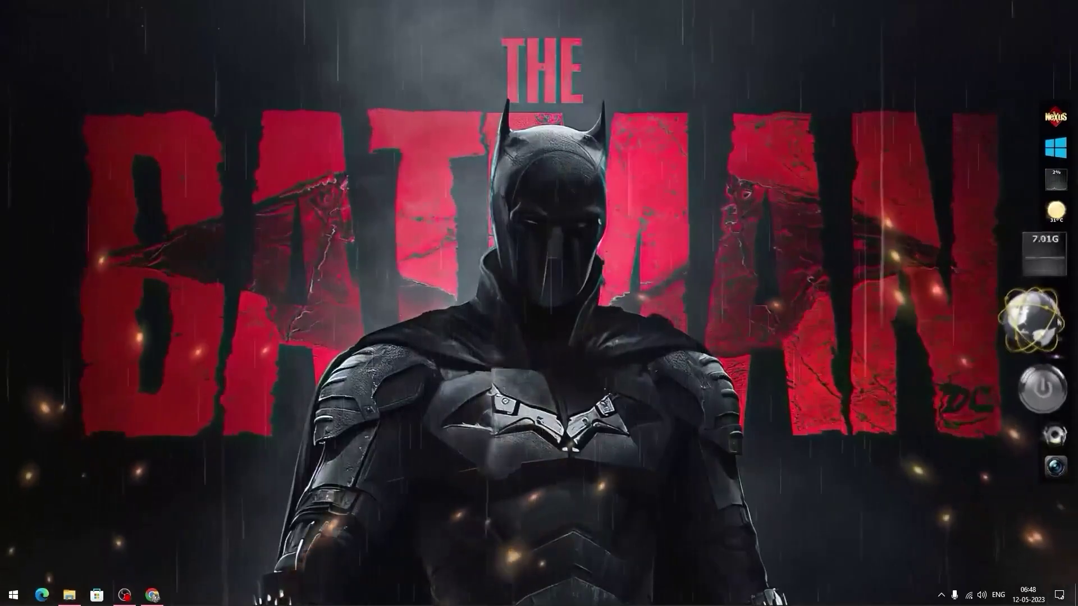
Remove the CPU meter and the other remaining default items from the dock, keeping only the Nexus control and Windows icons.
{"action": "right_click", "coordinate": [1038, 235]}
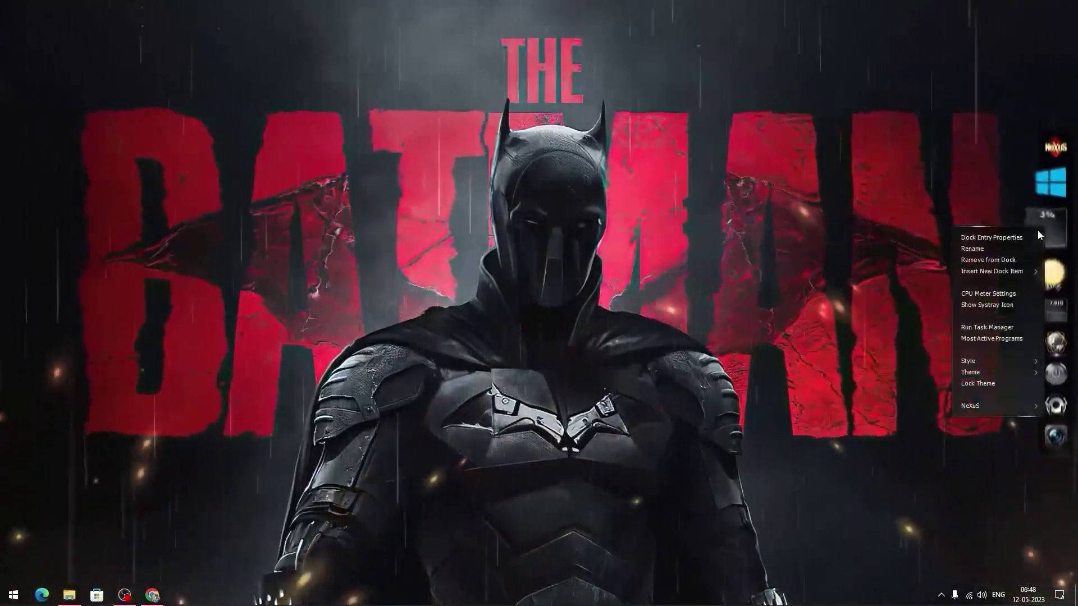
{"action": "left_click", "coordinate": [986, 199]}
{"action": "left_click", "coordinate": [616, 369]}
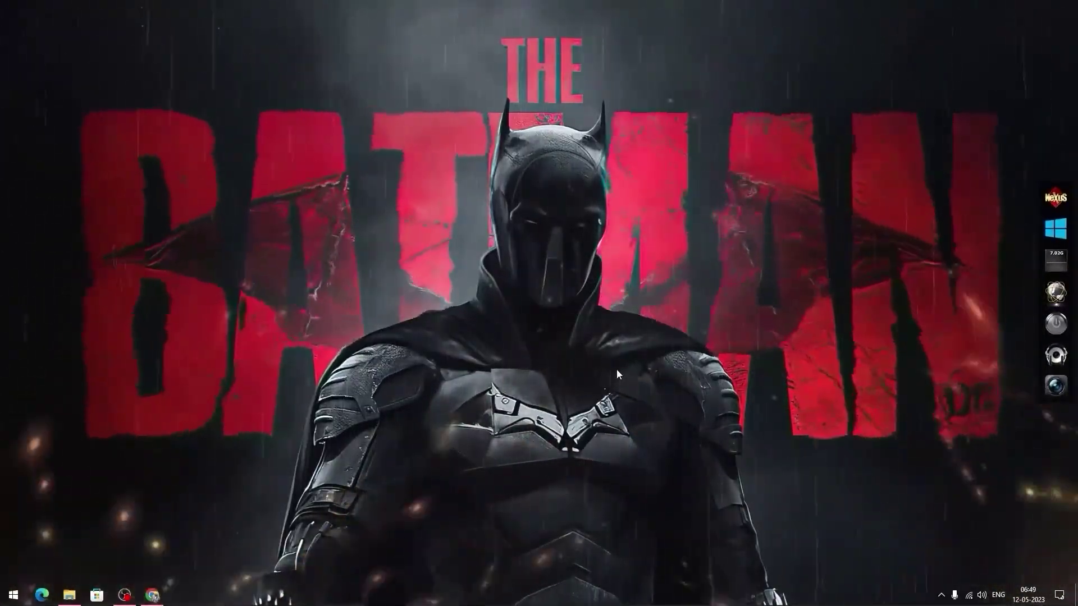
{"action": "right_click", "coordinate": [1052, 366]}
{"action": "left_click", "coordinate": [1001, 330]}
{"action": "left_click", "coordinate": [608, 360]}
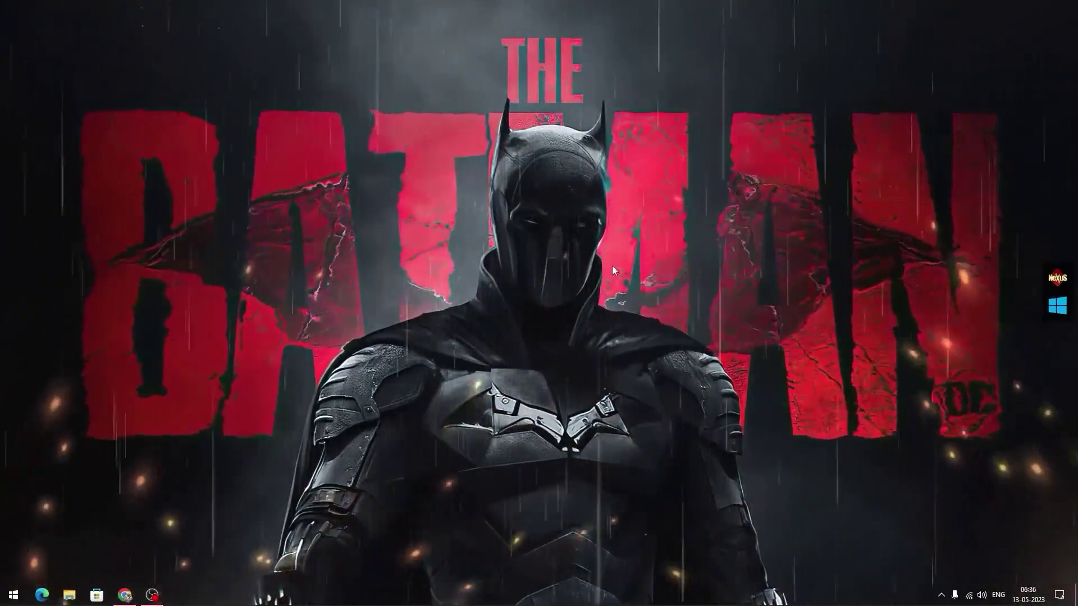
Show the desktop icons and add Lightroom, Dragon Center, Premiere Pro, Photoshop, Audacity, VLC, Google Chrome and OBS Studio to the dock.
{"action": "right_click", "coordinate": [613, 267]}
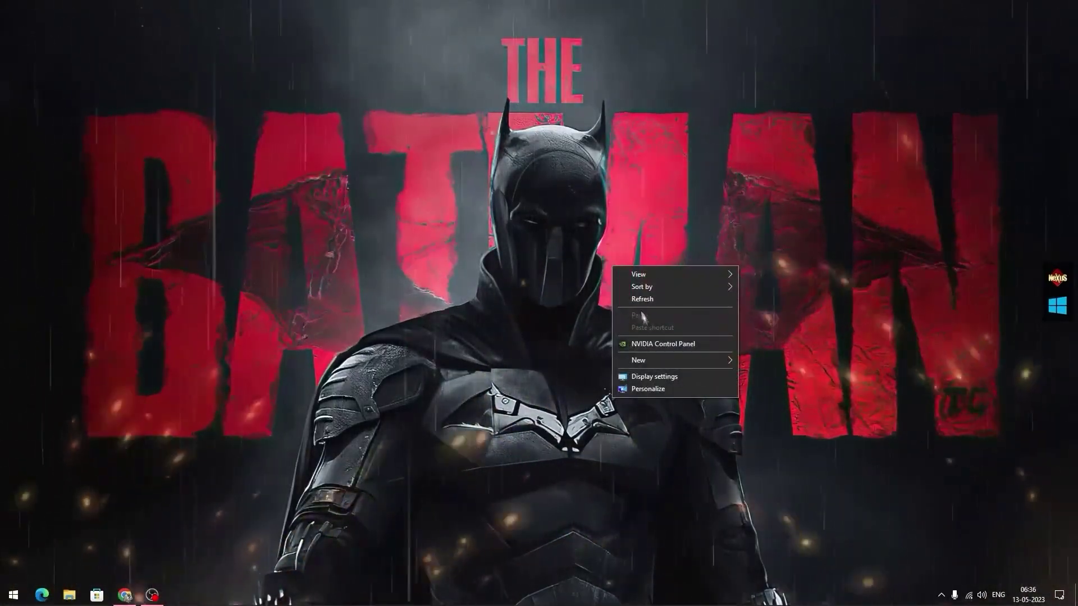
{"action": "mouse_move", "coordinate": [641, 275]}
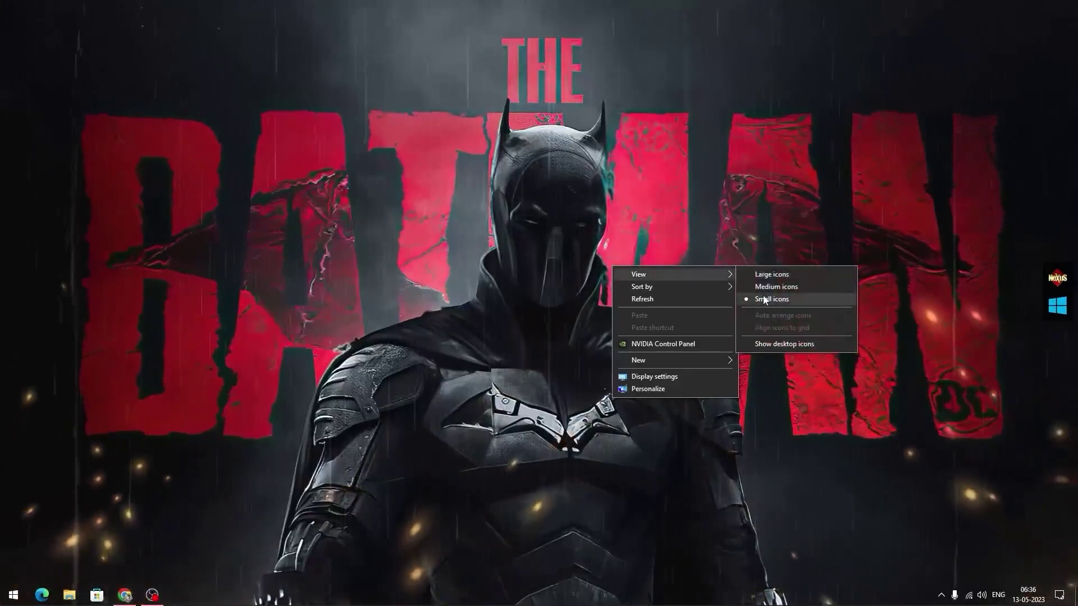
{"action": "left_click", "coordinate": [764, 345]}
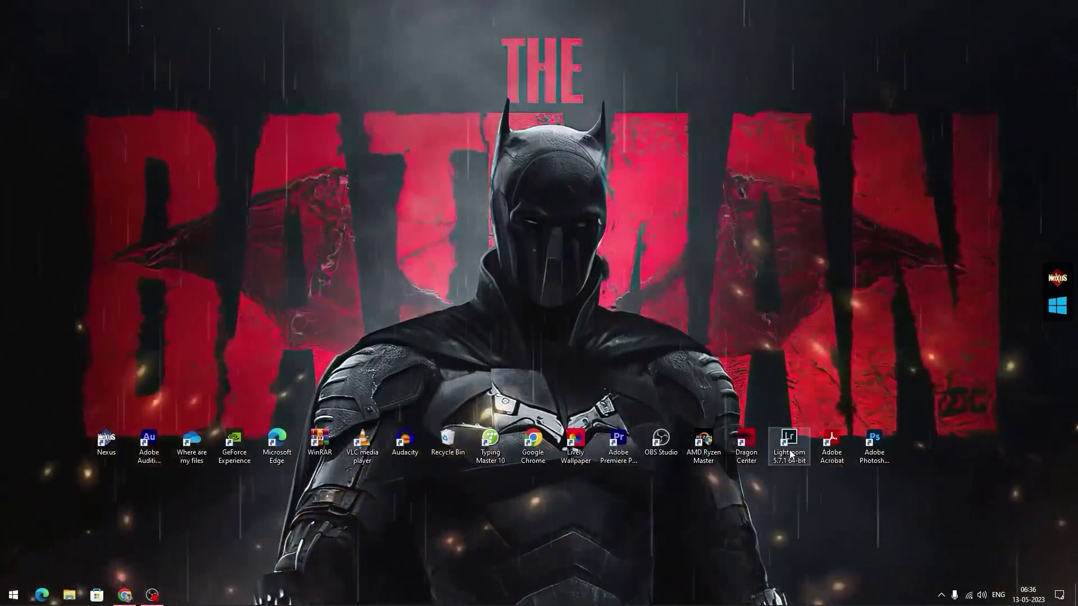
{"action": "left_click_drag", "start_coordinate": [789, 440], "coordinate": [1057, 291]}
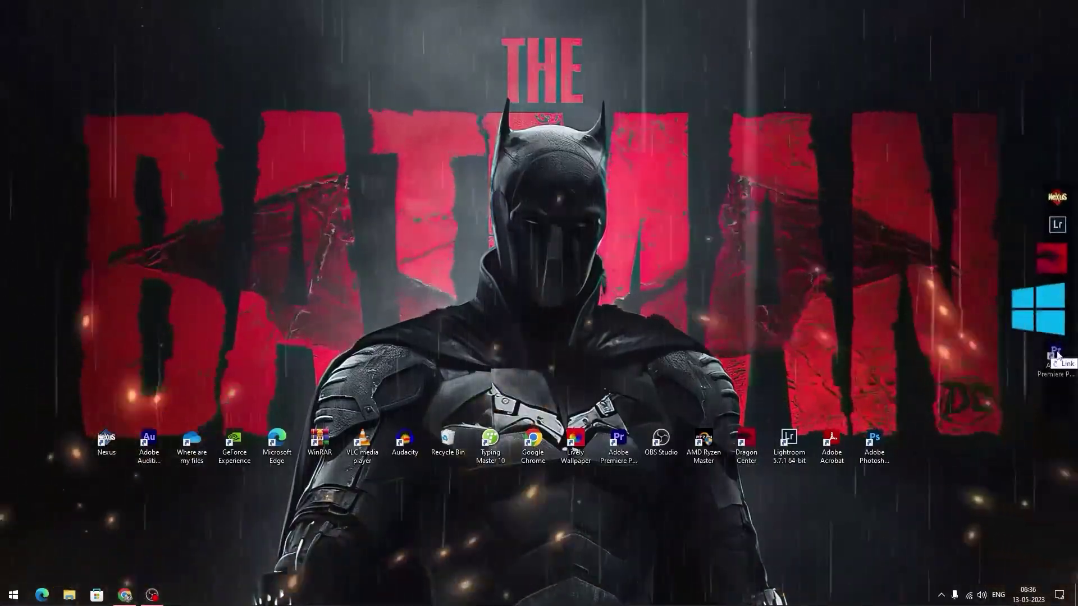
{"action": "left_click_drag", "start_coordinate": [364, 446], "coordinate": [1058, 360]}
{"action": "left_click_drag", "start_coordinate": [532, 438], "coordinate": [1058, 387]}
{"action": "left_click_drag", "start_coordinate": [660, 438], "coordinate": [1058, 415]}
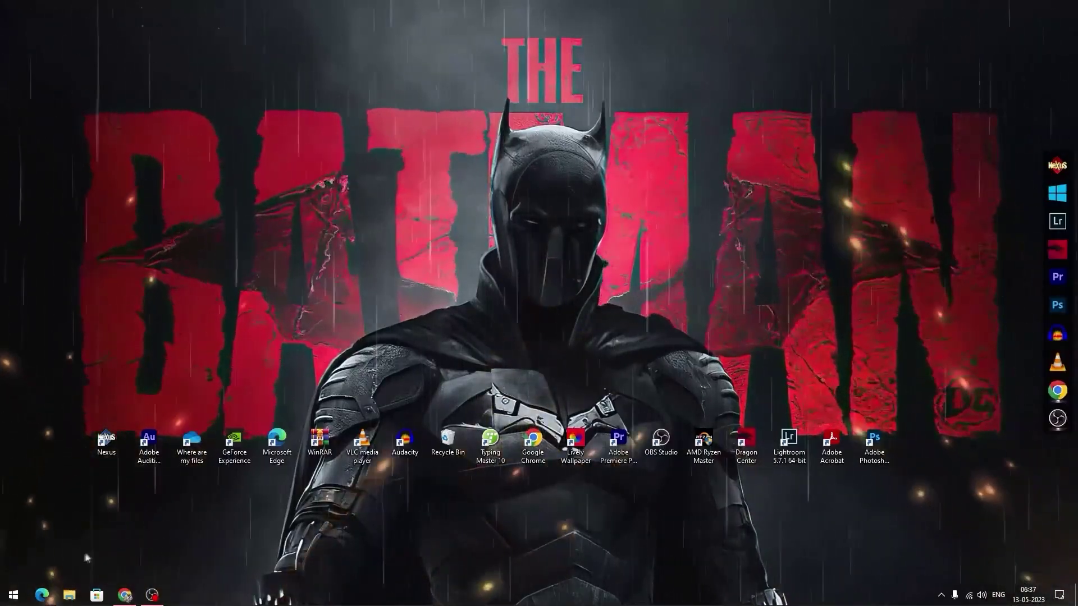
Open the "logo and wallpaper" folder on Local Disk (E:) and shrink and reposition its window so the dock is visible.
{"action": "left_click", "coordinate": [73, 598]}
{"action": "left_click_drag", "start_coordinate": [249, 141], "coordinate": [235, 258]}
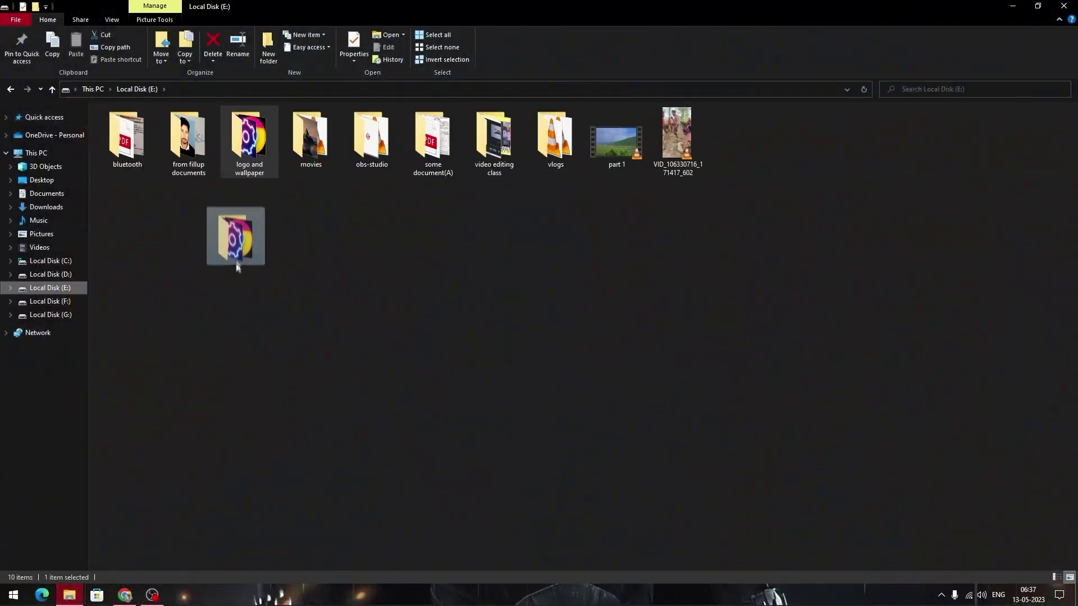
{"action": "double_click", "coordinate": [249, 150]}
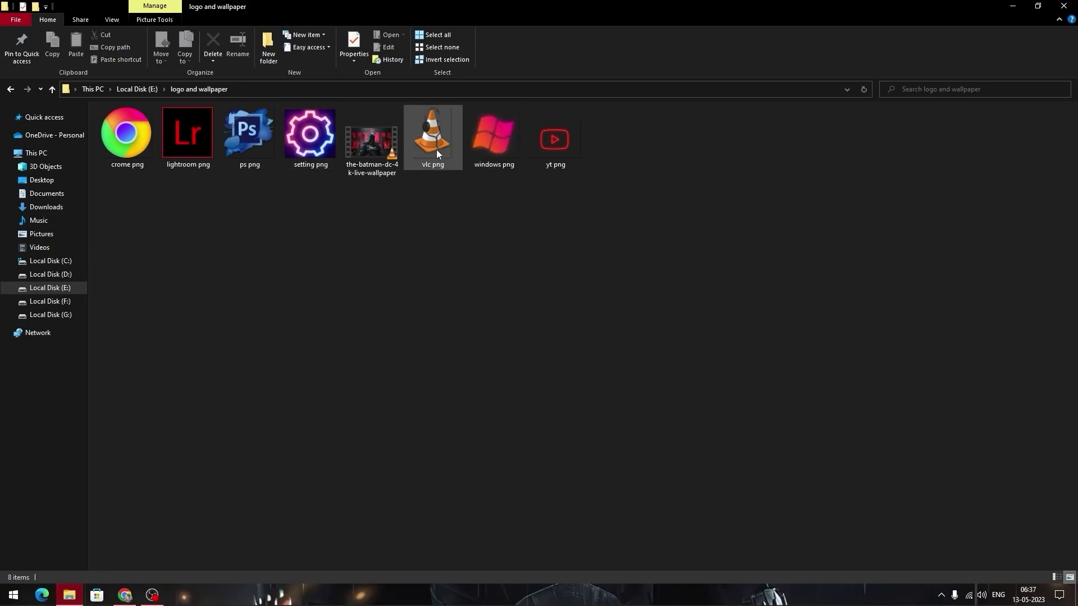
{"action": "left_click", "coordinate": [1038, 6]}
{"action": "left_click_drag", "start_coordinate": [445, 12], "coordinate": [657, 105]}
Replace the Chrome, Nexus control, Photoshop, VLC and Lightroom dock icons with the crome, setting, ps, vlc and lightroom PNG images.
{"action": "left_click_drag", "start_coordinate": [360, 230], "coordinate": [1040, 399]}
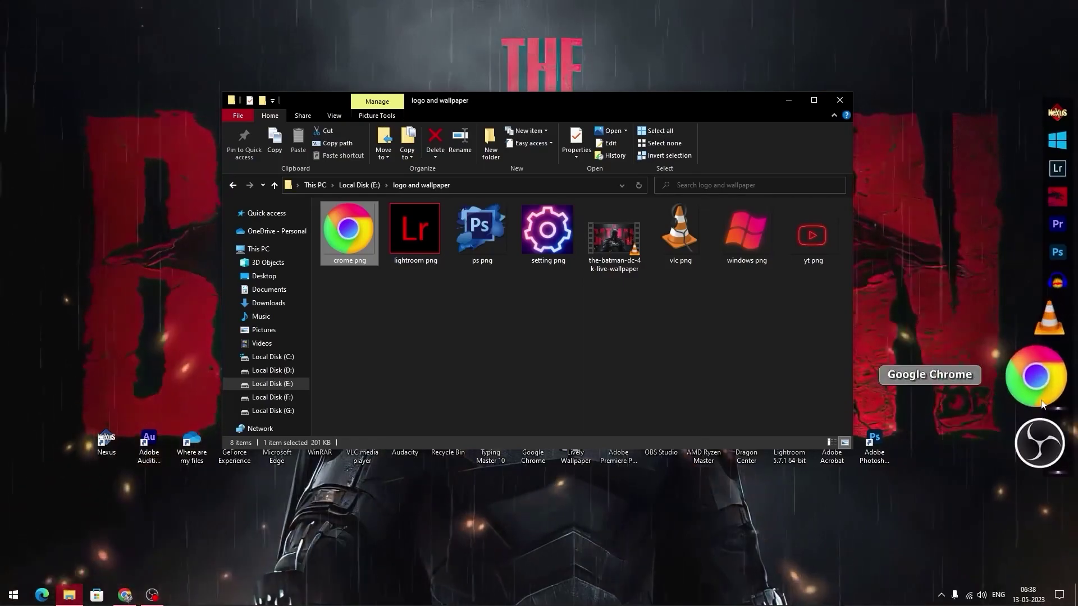
{"action": "left_click_drag", "start_coordinate": [545, 236], "coordinate": [1055, 168]}
{"action": "left_click_drag", "start_coordinate": [481, 230], "coordinate": [1057, 304]}
{"action": "left_click_drag", "start_coordinate": [680, 233], "coordinate": [1057, 363]}
{"action": "left_click", "coordinate": [419, 242]}
{"action": "left_click_drag", "start_coordinate": [418, 241], "coordinate": [1056, 224]}
Use windows png for the dock's Windows icon, permanently remove the extra Windows item and minimize the folder window.
{"action": "left_click_drag", "start_coordinate": [747, 233], "coordinate": [1046, 195]}
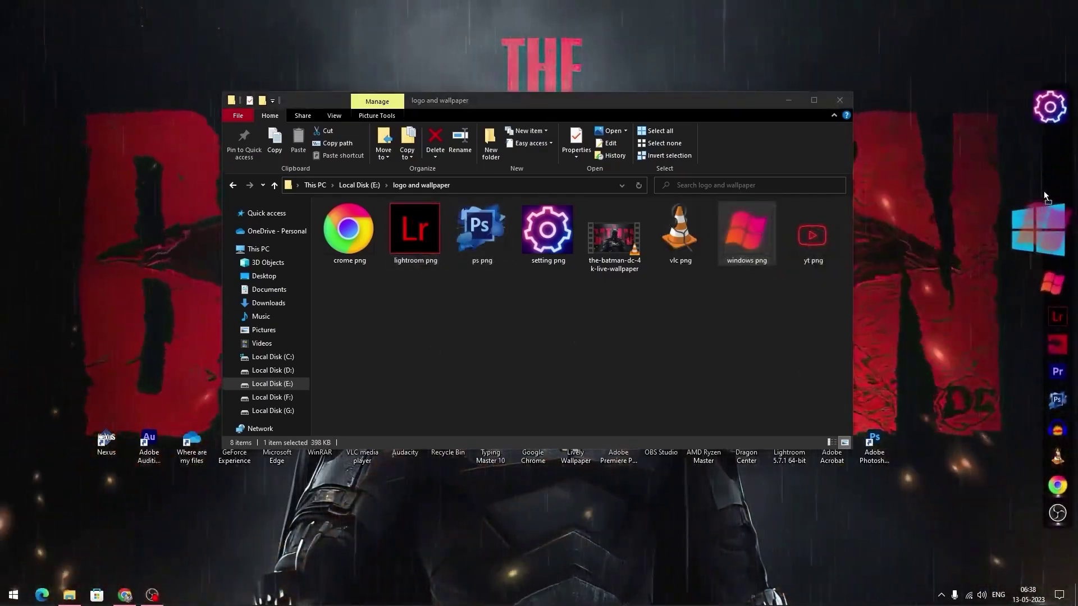
{"action": "left_click", "coordinate": [986, 202]}
{"action": "left_click", "coordinate": [999, 213]}
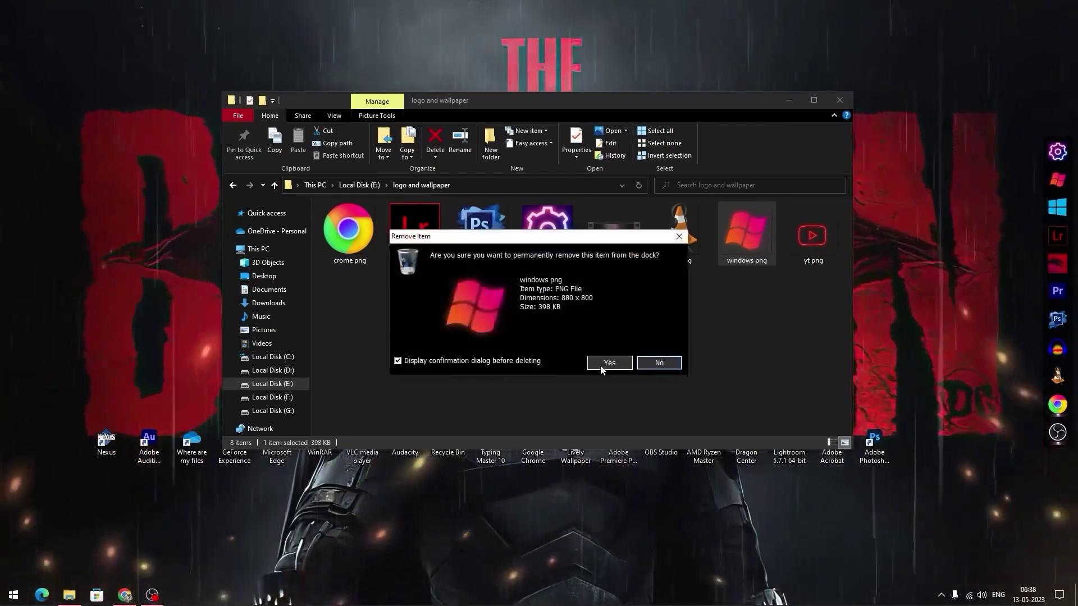
{"action": "left_click", "coordinate": [608, 361]}
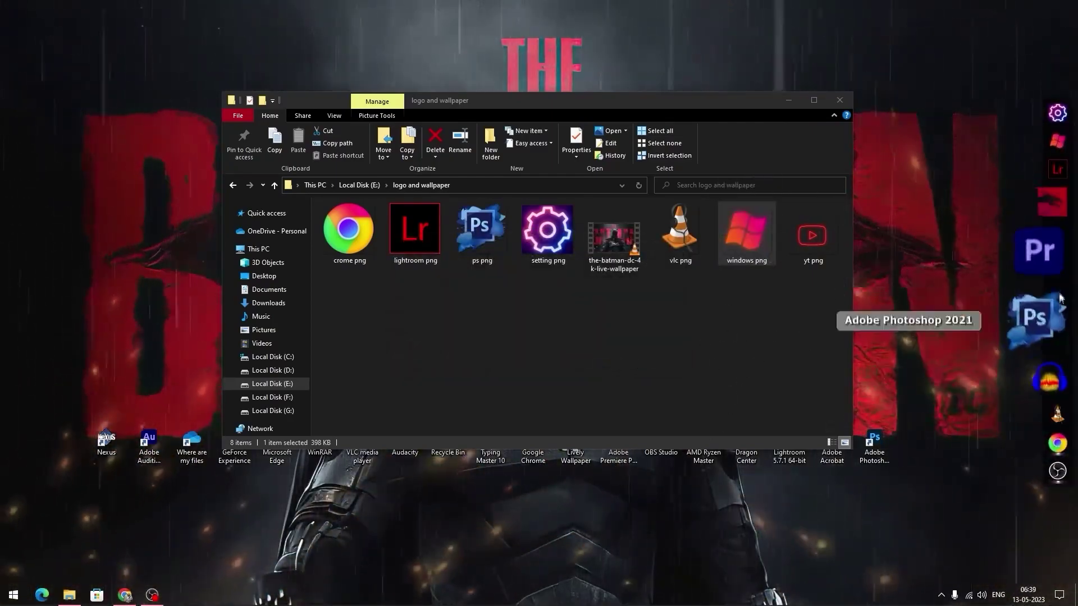
{"action": "left_click", "coordinate": [789, 100]}
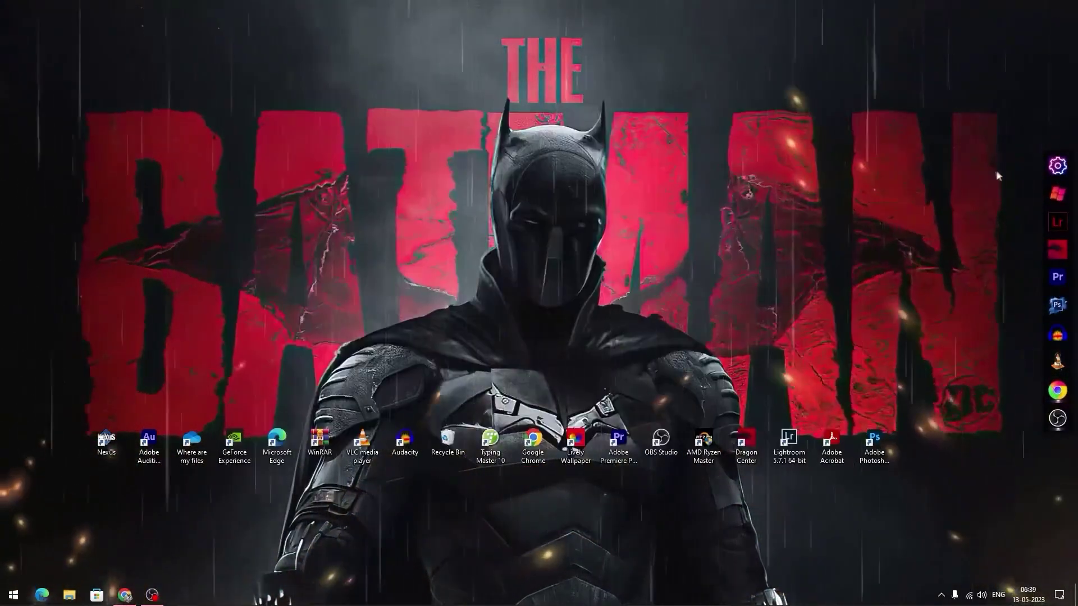
In the dock's appearance preferences, set the dock transparency to 2% and accept it.
{"action": "left_click", "coordinate": [1047, 167]}
{"action": "left_click", "coordinate": [481, 196]}
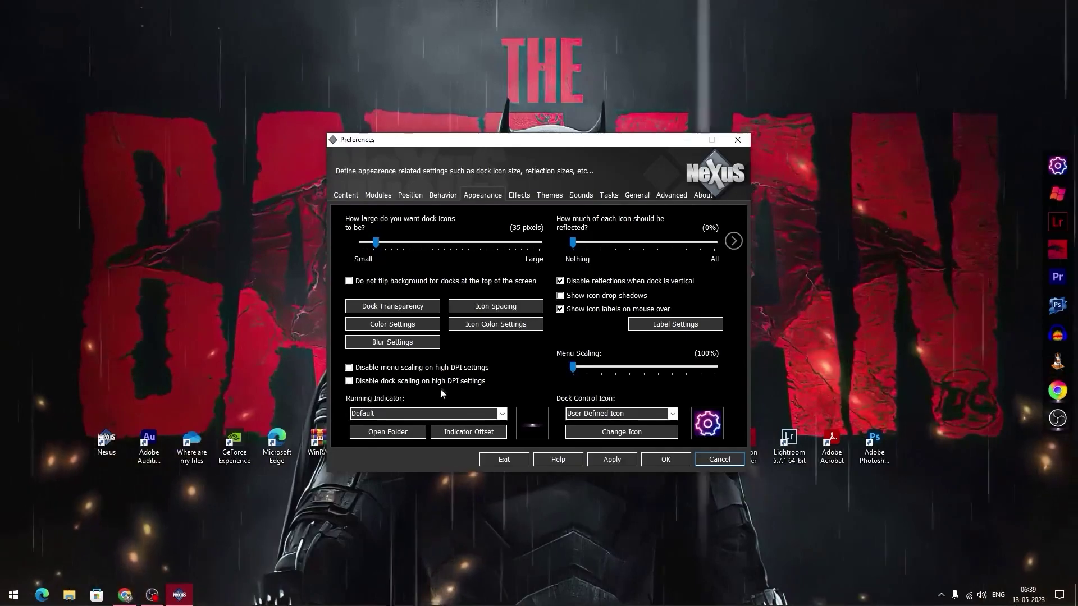
{"action": "left_click", "coordinate": [378, 306]}
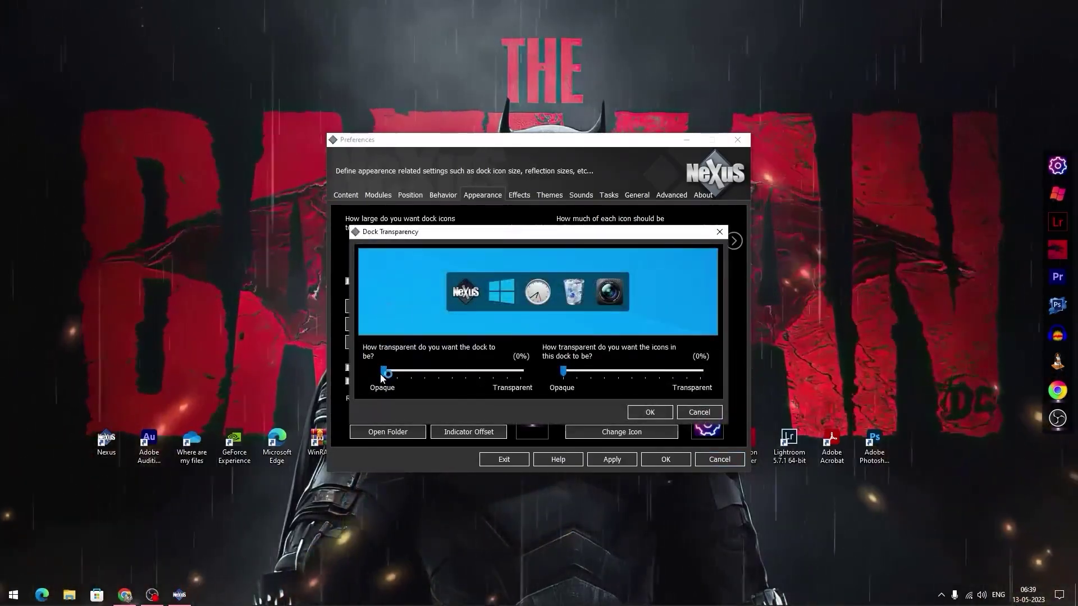
{"action": "left_click_drag", "start_coordinate": [384, 371], "coordinate": [386, 373]}
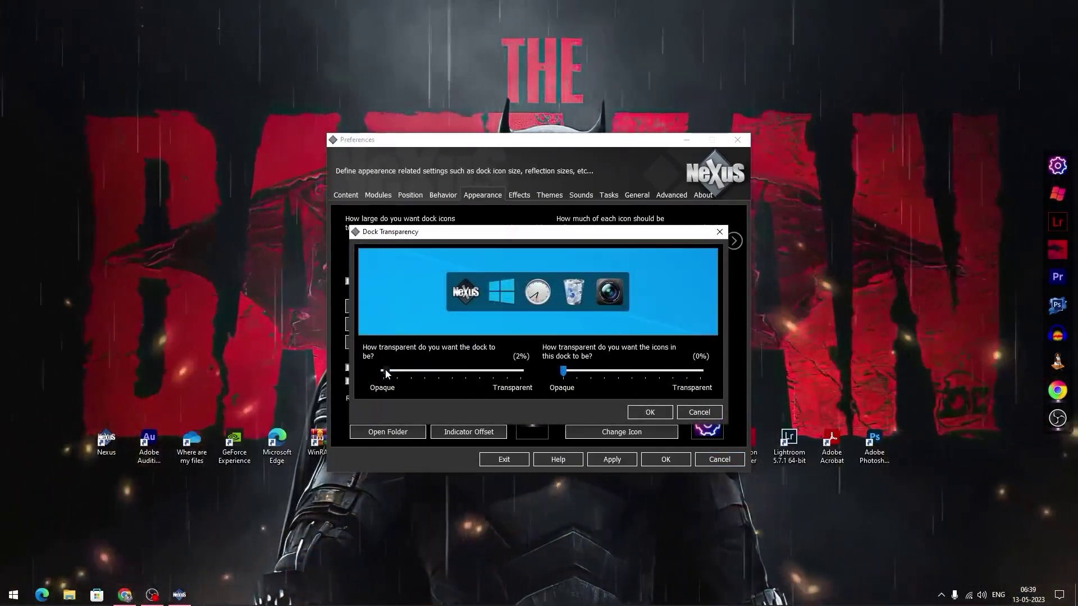
{"action": "left_click", "coordinate": [650, 413]}
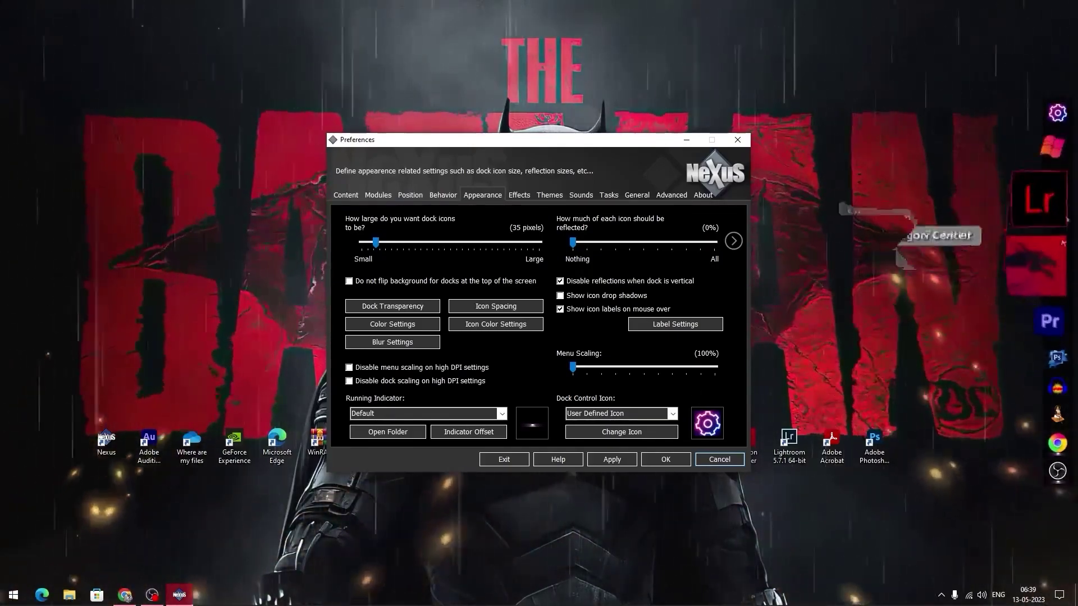
Turn off icon labels on mouse over, apply the change and close the dock preferences.
{"action": "left_click", "coordinate": [560, 310]}
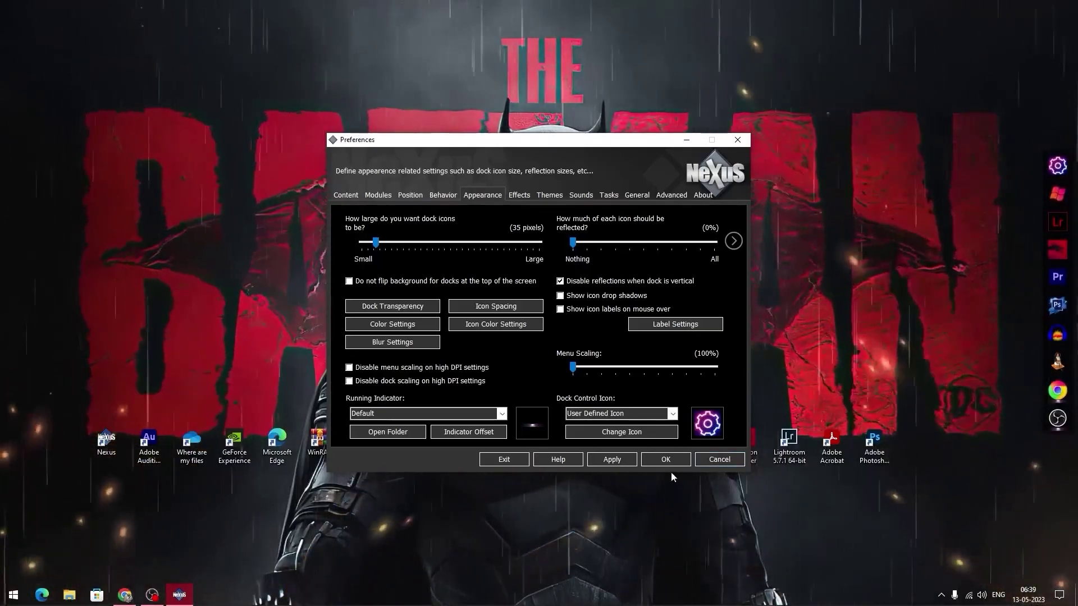
{"action": "left_click", "coordinate": [623, 463]}
{"action": "left_click", "coordinate": [665, 459]}
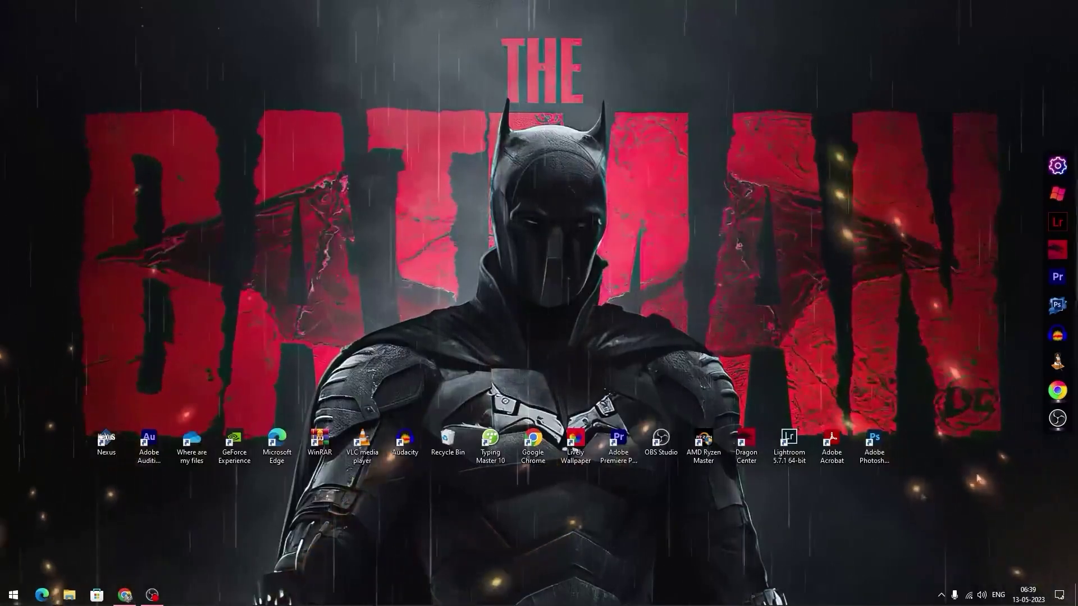
Hide all the shortcut icons on the desktop.
{"action": "right_click", "coordinate": [269, 216]}
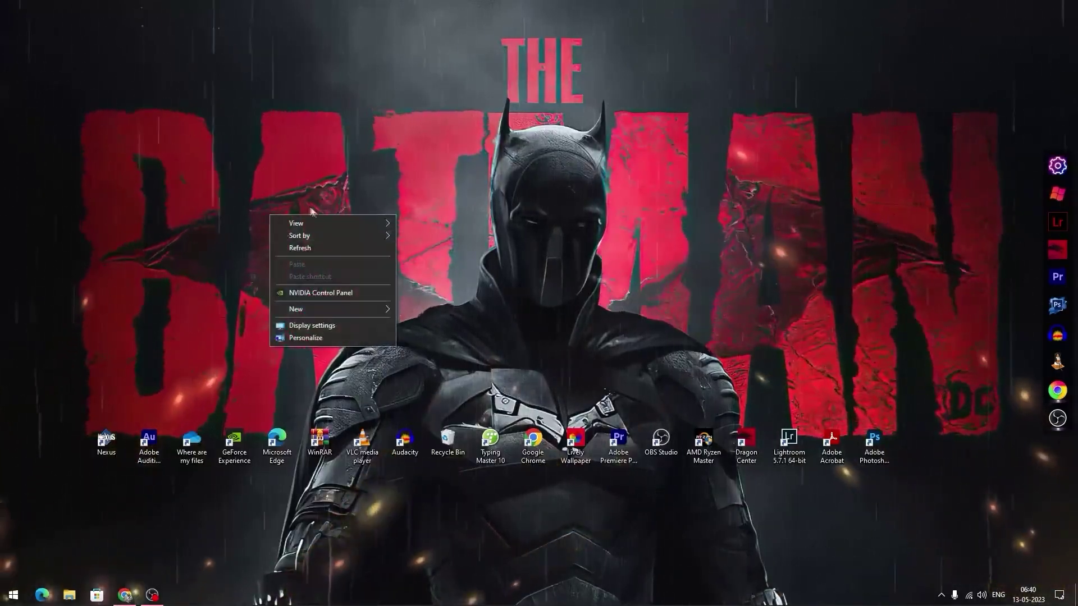
{"action": "mouse_move", "coordinate": [311, 225]}
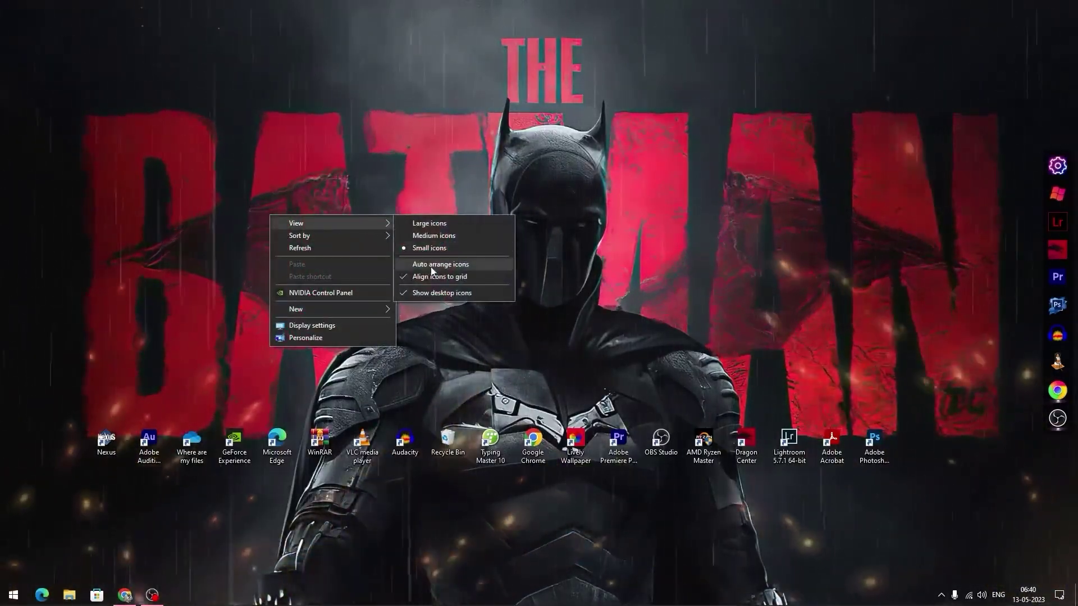
{"action": "left_click", "coordinate": [430, 293]}
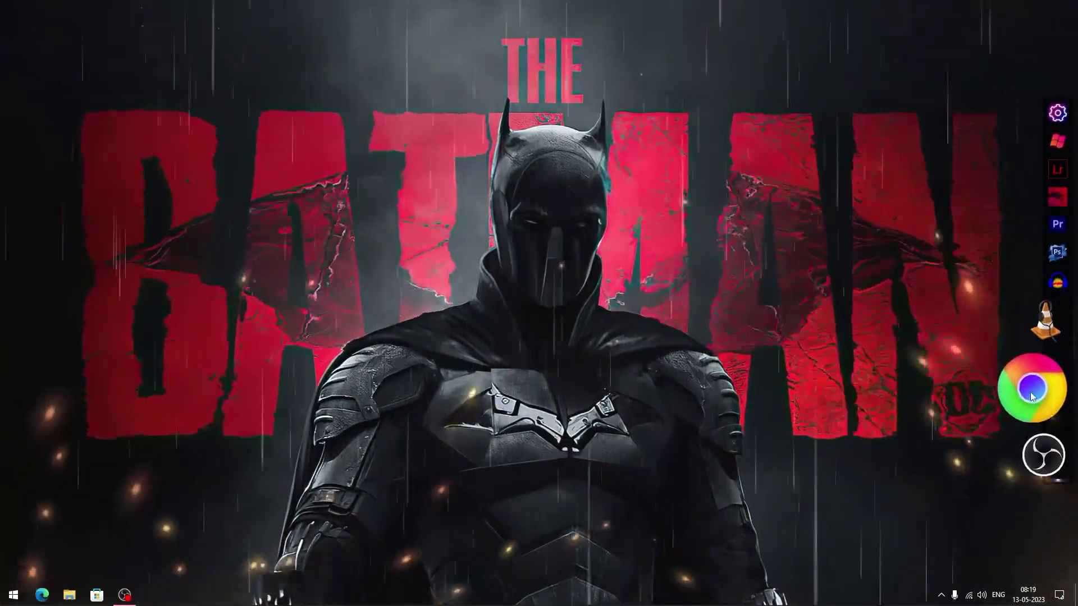
Launch Google Chrome from the dock, search for "rainmeter" and open the rainmeter.net site.
{"action": "left_click", "coordinate": [1033, 393]}
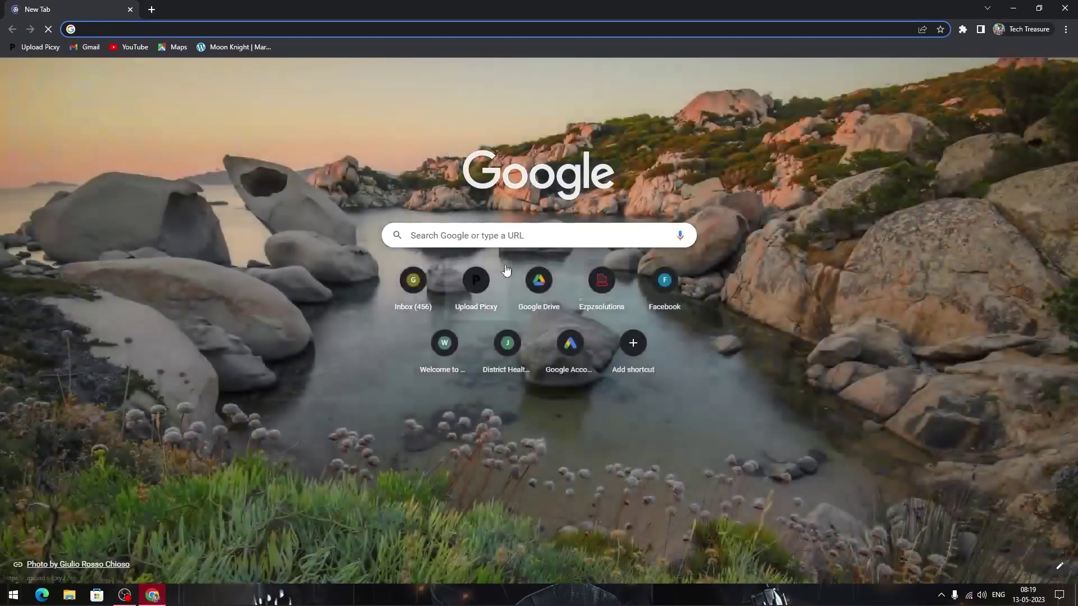
{"action": "left_click", "coordinate": [510, 243]}
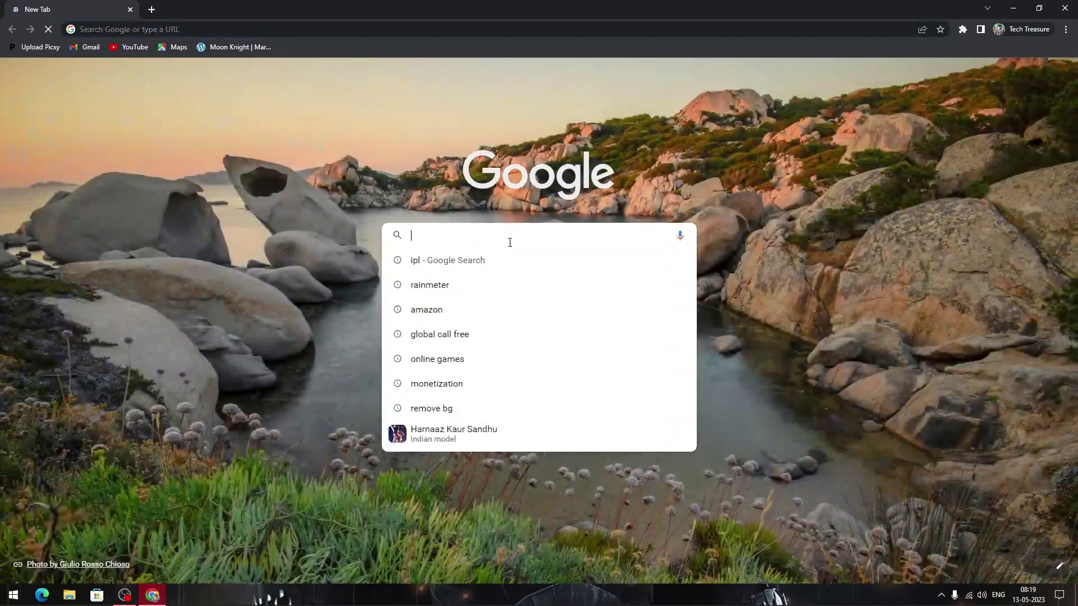
{"action": "type", "text": "ra"}
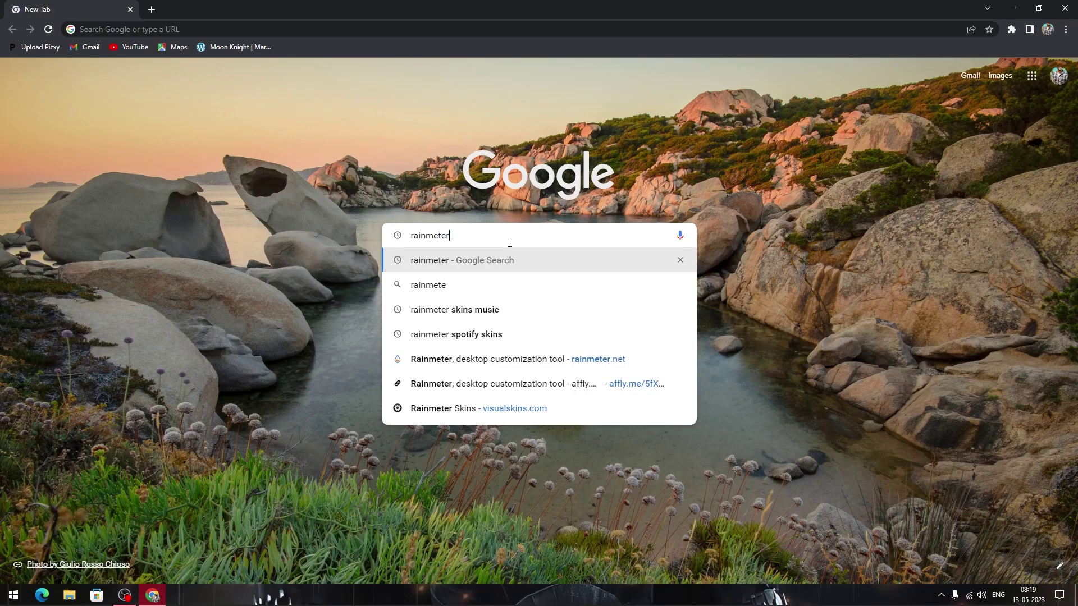
{"action": "type", "text": "inmeter"}
{"action": "key", "text": "Return"}
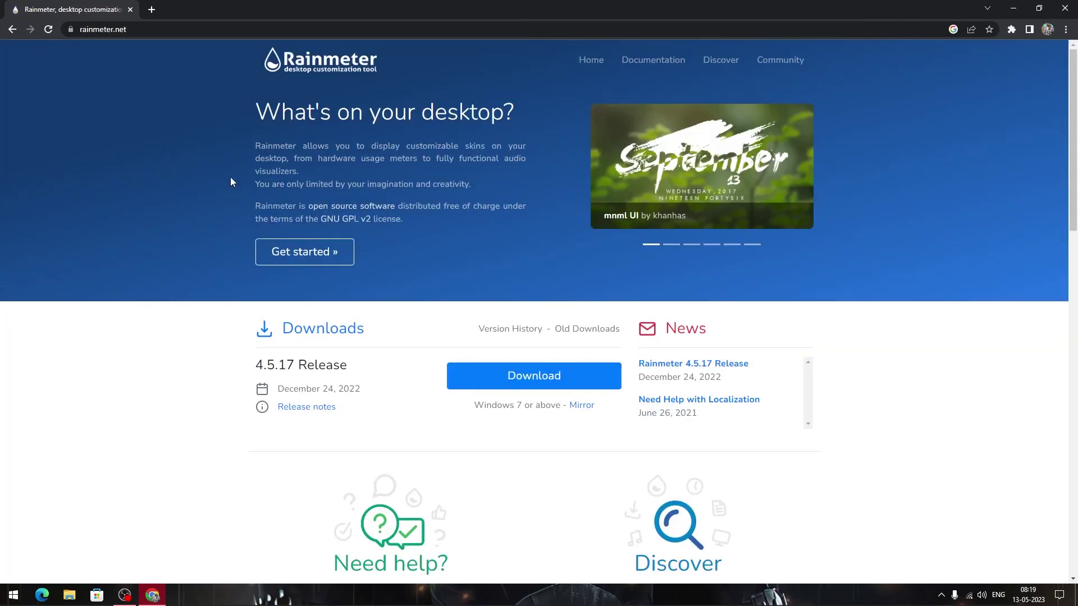
Download the Rainmeter 4.5.17 installer and show the file in its folder.
{"action": "left_click", "coordinate": [524, 382]}
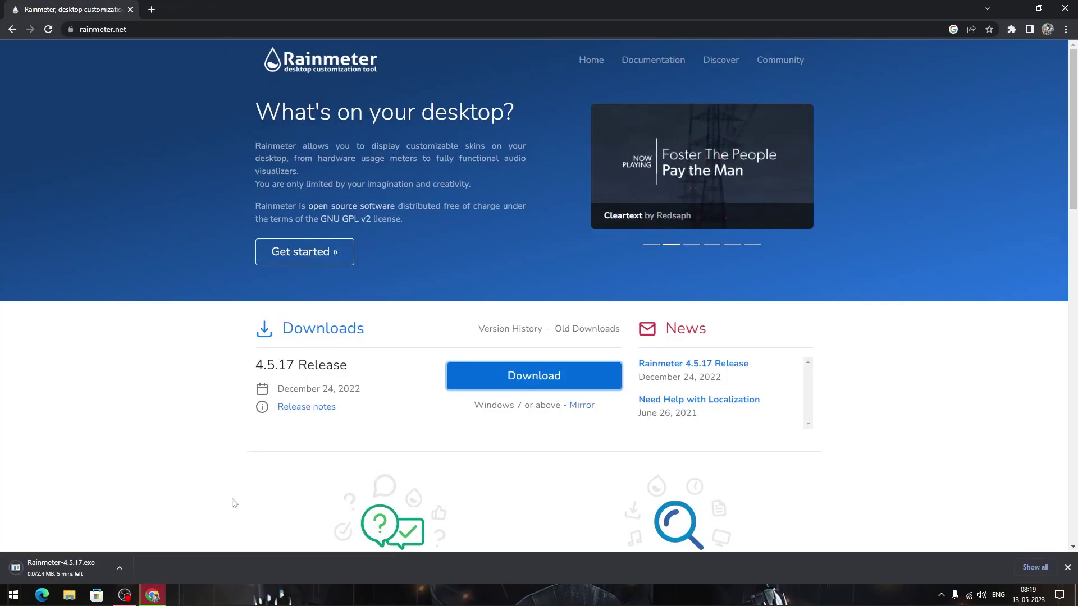
{"action": "left_click", "coordinate": [120, 567]}
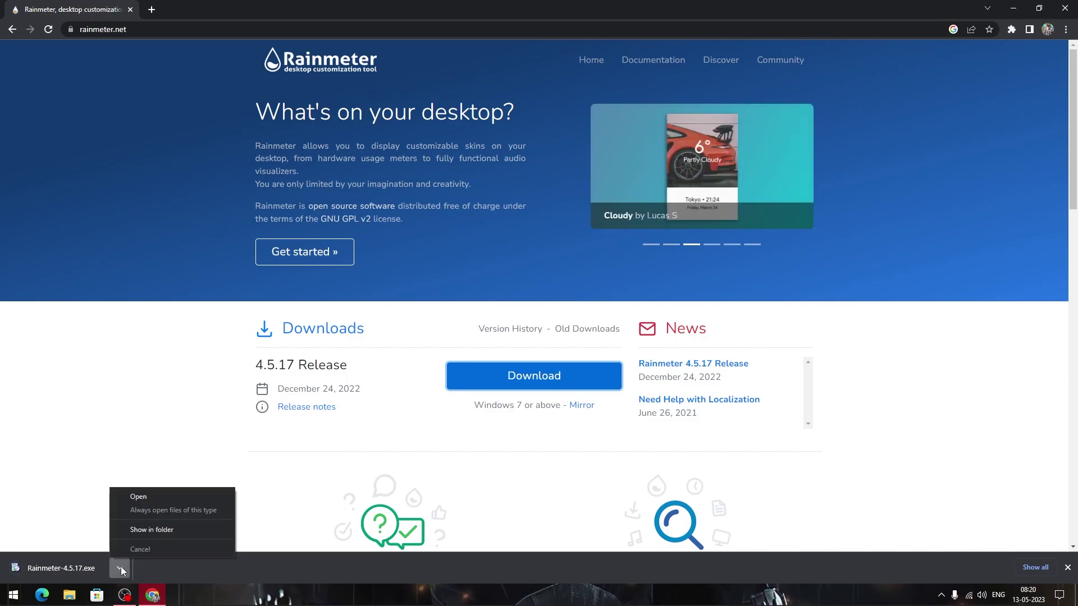
{"action": "left_click", "coordinate": [143, 530]}
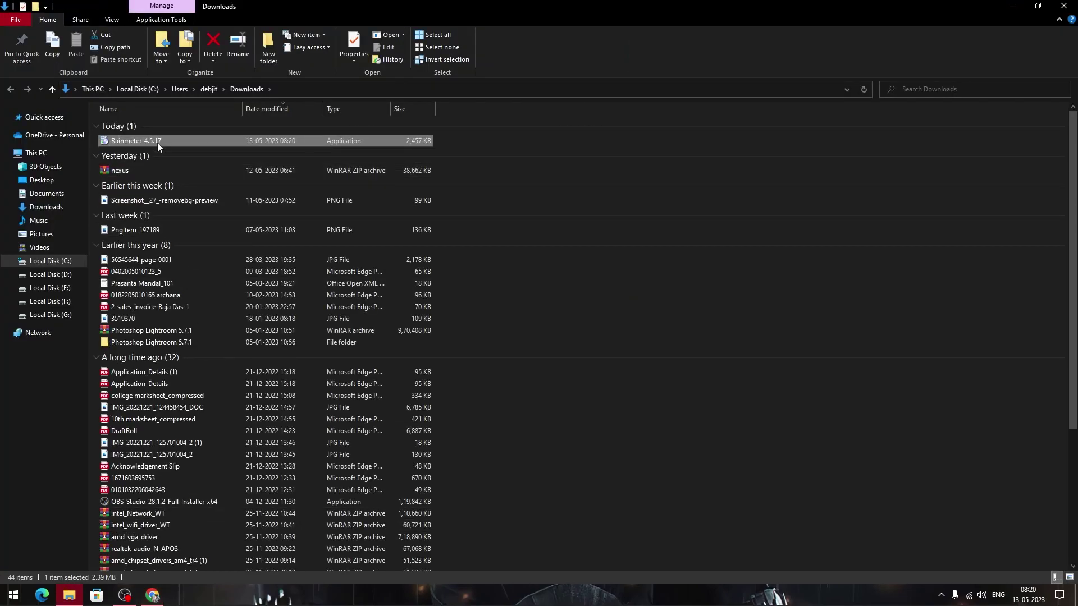
Run the Rainmeter-4.5.17 installer with the standard installation in C:\Program Files\Rainmeter, then finish setup with Rainmeter running.
{"action": "double_click", "coordinate": [157, 143]}
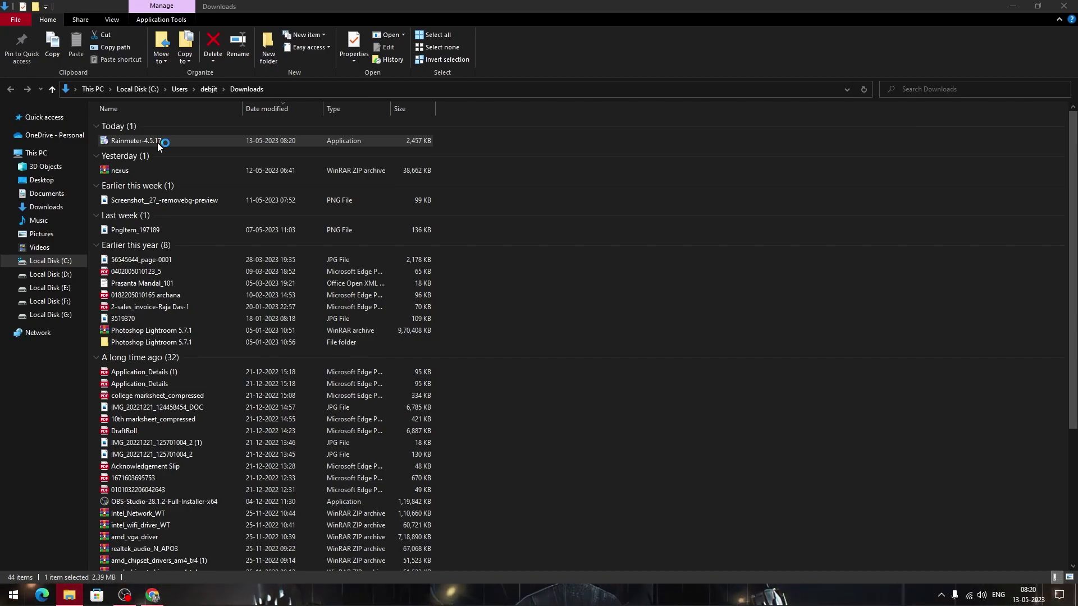
{"action": "left_click", "coordinate": [542, 324]}
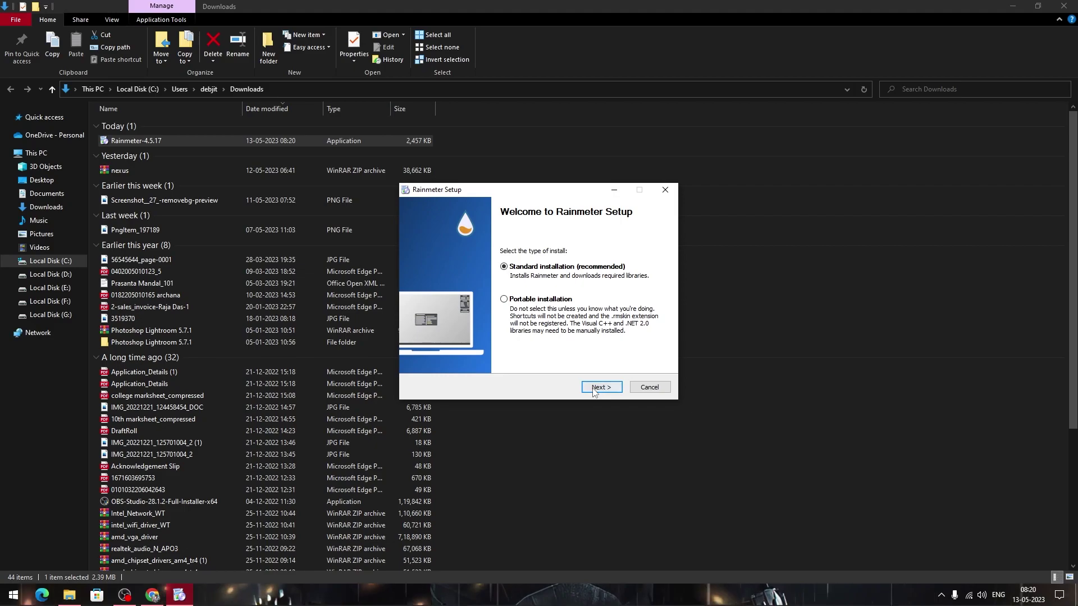
{"action": "left_click", "coordinate": [595, 390]}
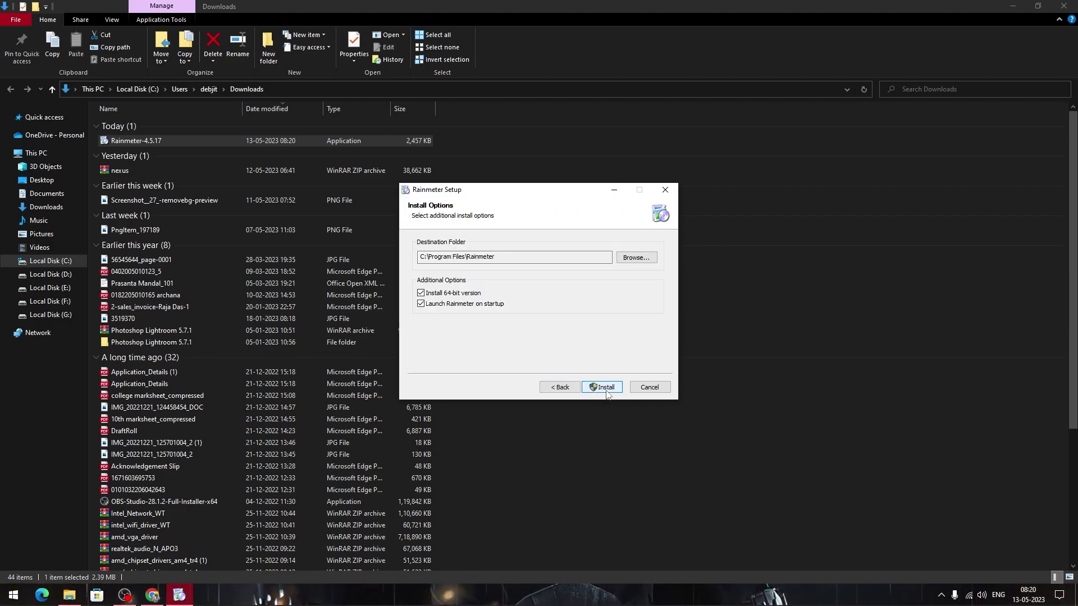
{"action": "left_click", "coordinate": [605, 388]}
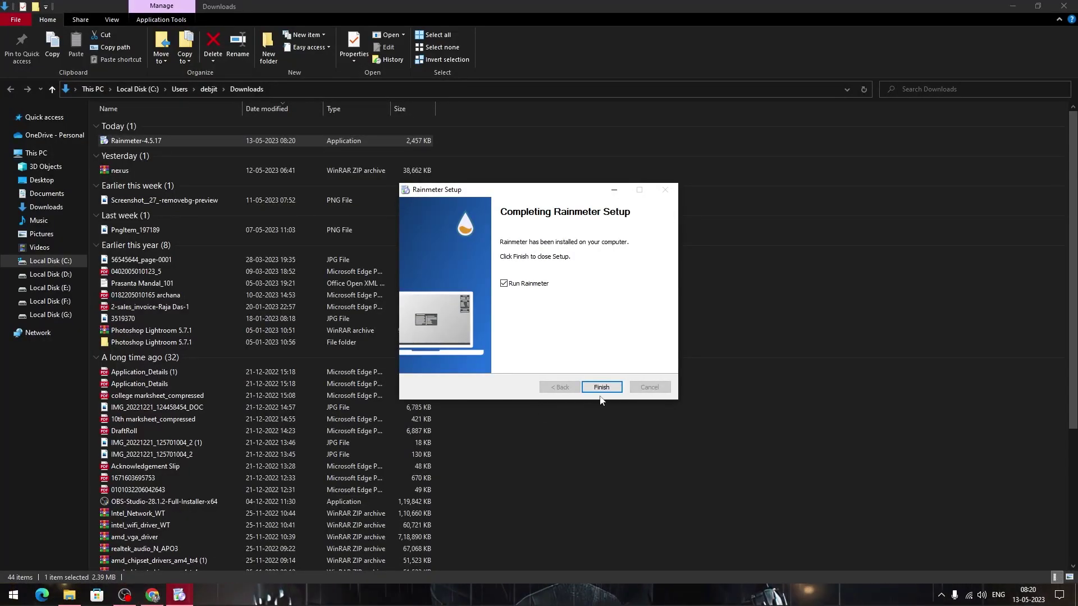
{"action": "left_click", "coordinate": [599, 389]}
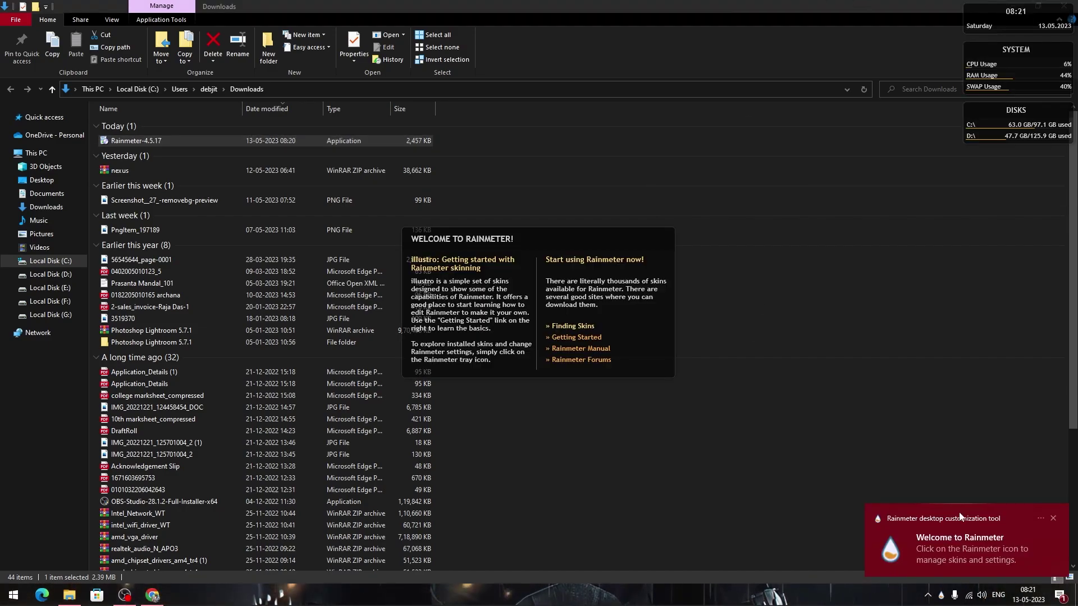
Unload the default illustro Welcome, Disks, System and Clock skins, and minimize the Downloads window.
{"action": "right_click", "coordinate": [635, 241]}
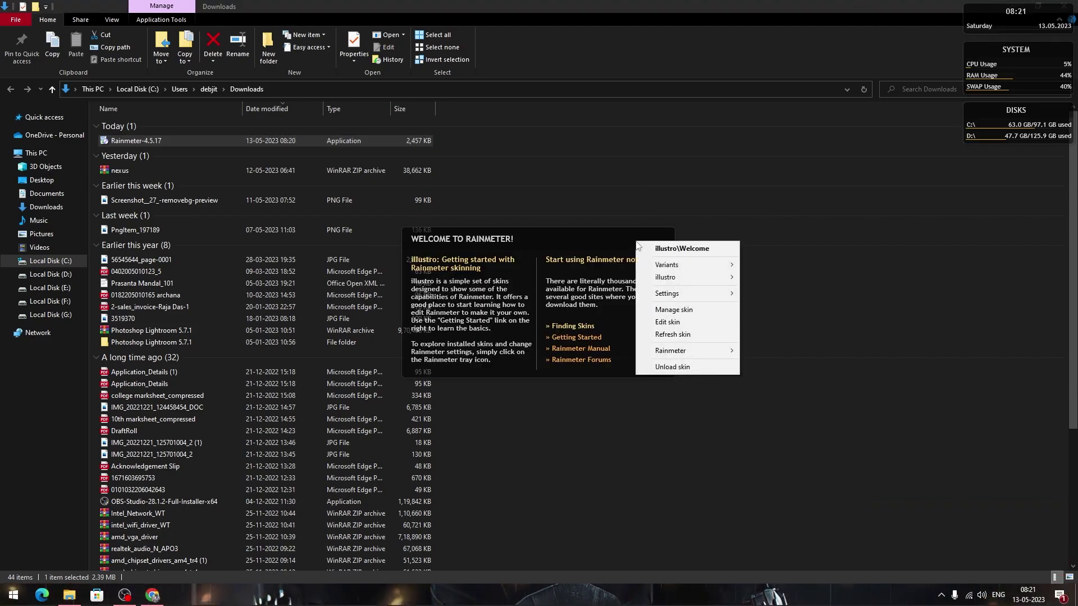
{"action": "left_click", "coordinate": [676, 367]}
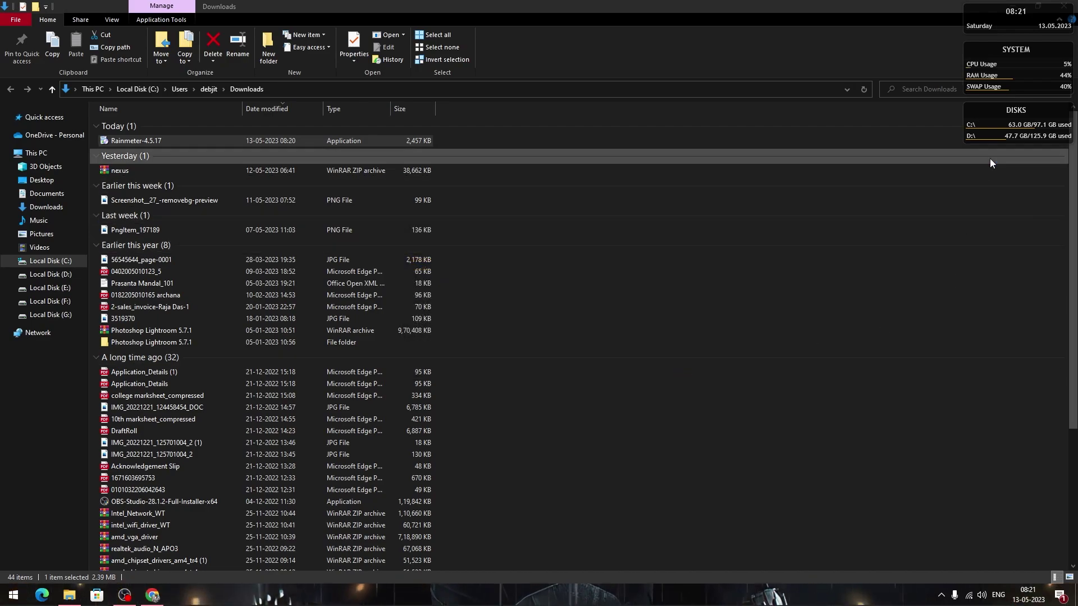
{"action": "right_click", "coordinate": [991, 140]}
{"action": "left_click", "coordinate": [1014, 262]}
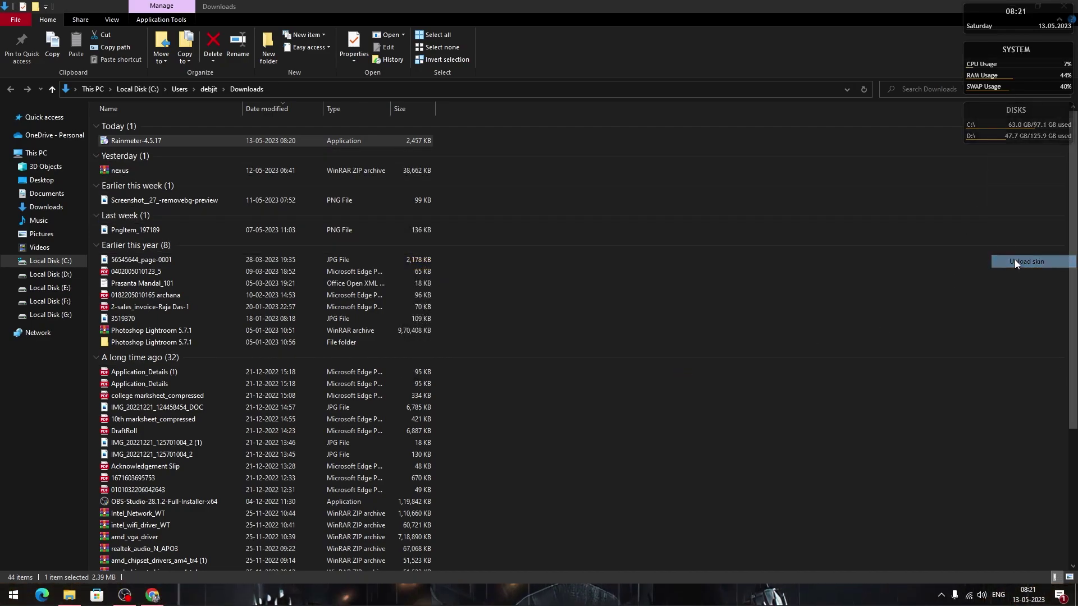
{"action": "right_click", "coordinate": [1014, 71]}
{"action": "left_click", "coordinate": [1022, 193]}
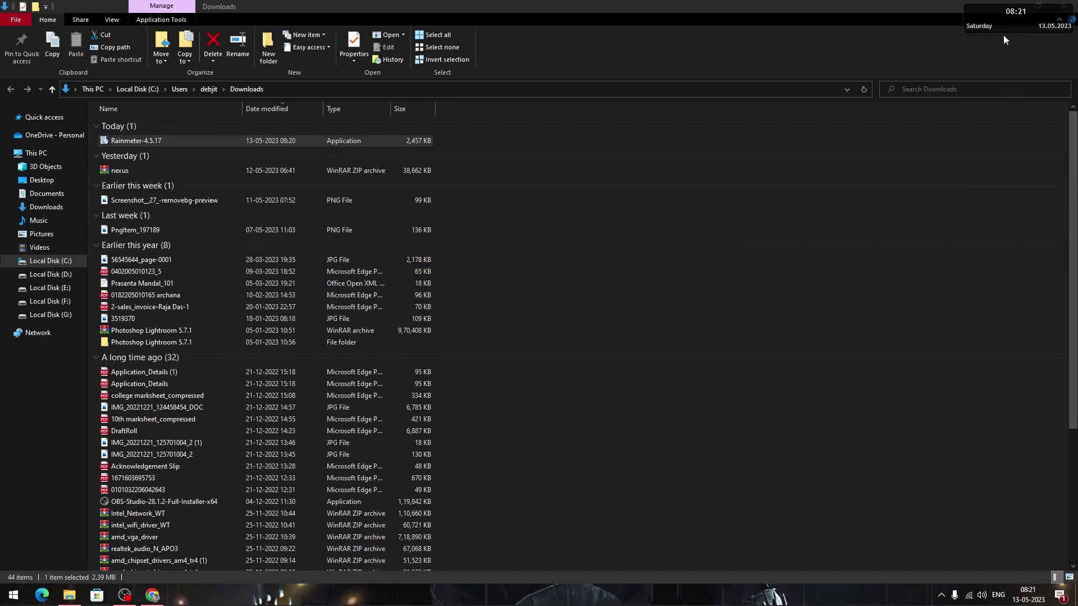
{"action": "right_click", "coordinate": [1003, 25]}
{"action": "left_click", "coordinate": [1022, 151]}
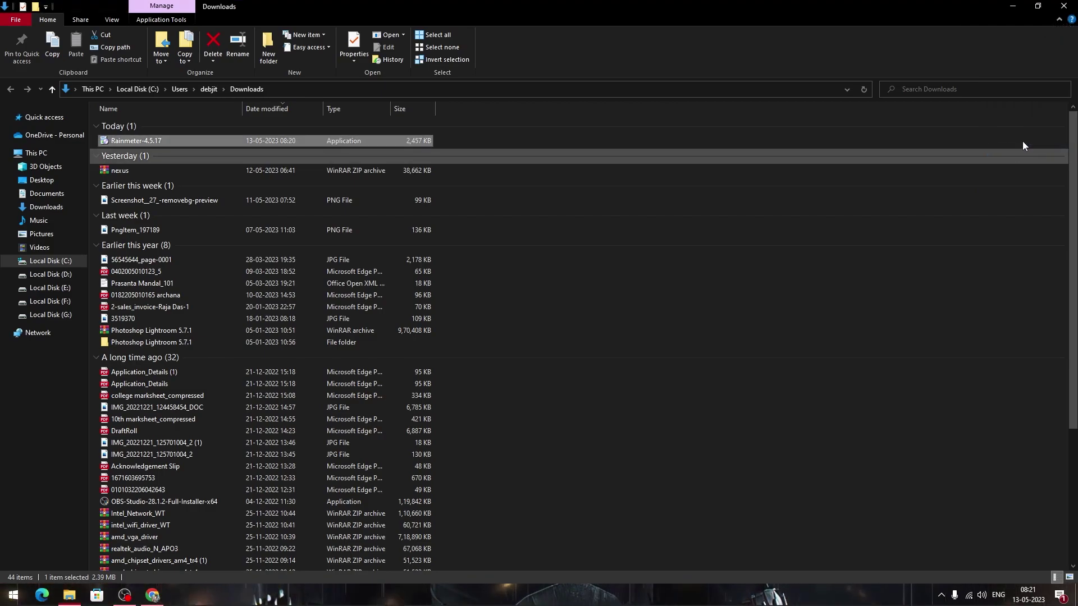
{"action": "left_click", "coordinate": [1005, 5]}
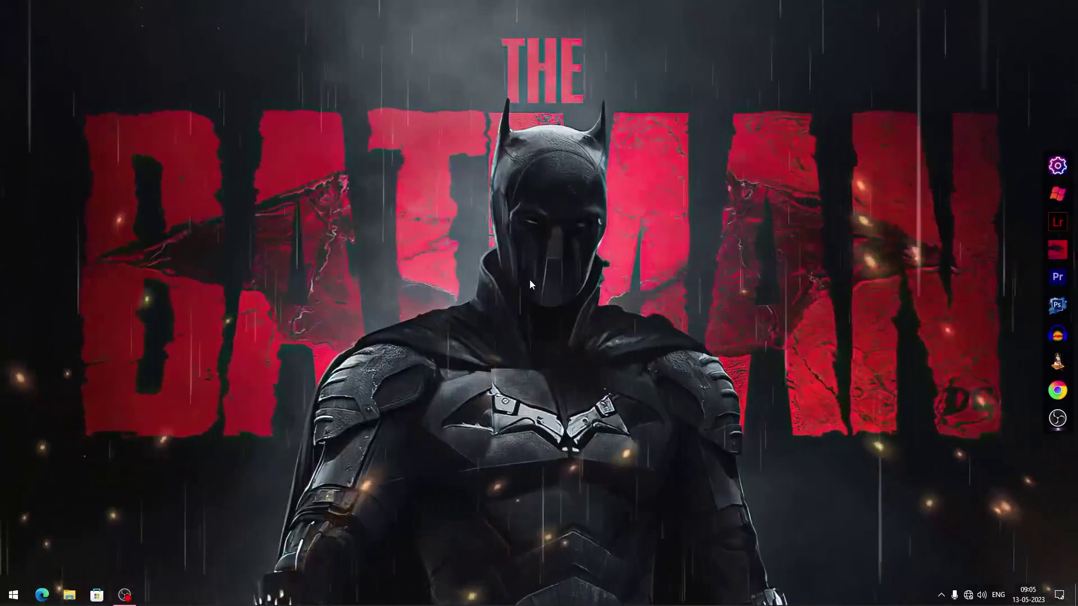
Open the Rainmeter Widgets folder on Local Disk (D:) in File Explorer.
{"action": "left_click", "coordinate": [67, 597]}
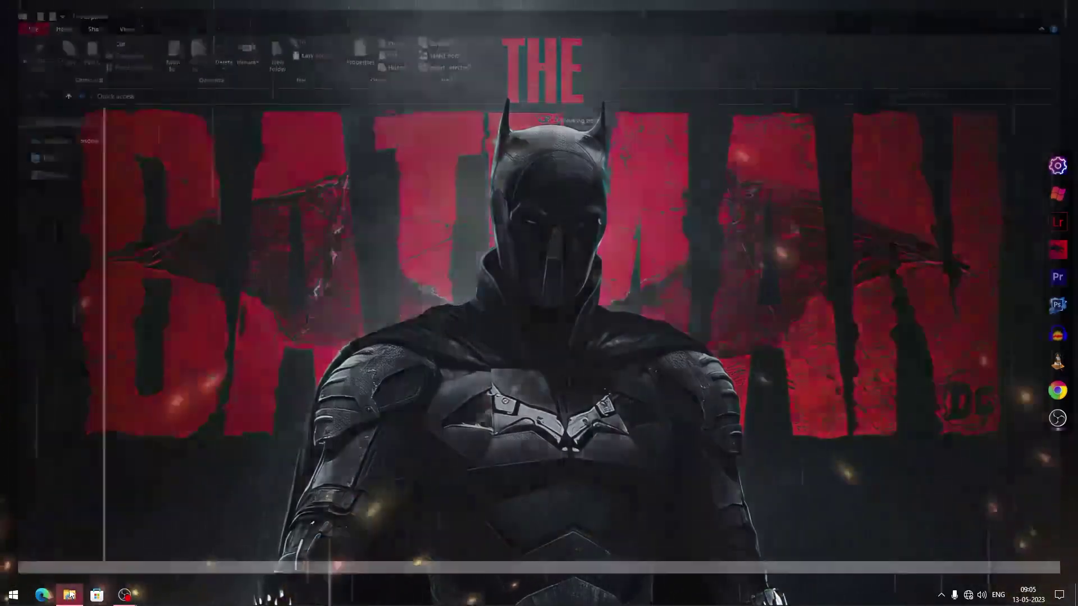
{"action": "left_click", "coordinate": [62, 276]}
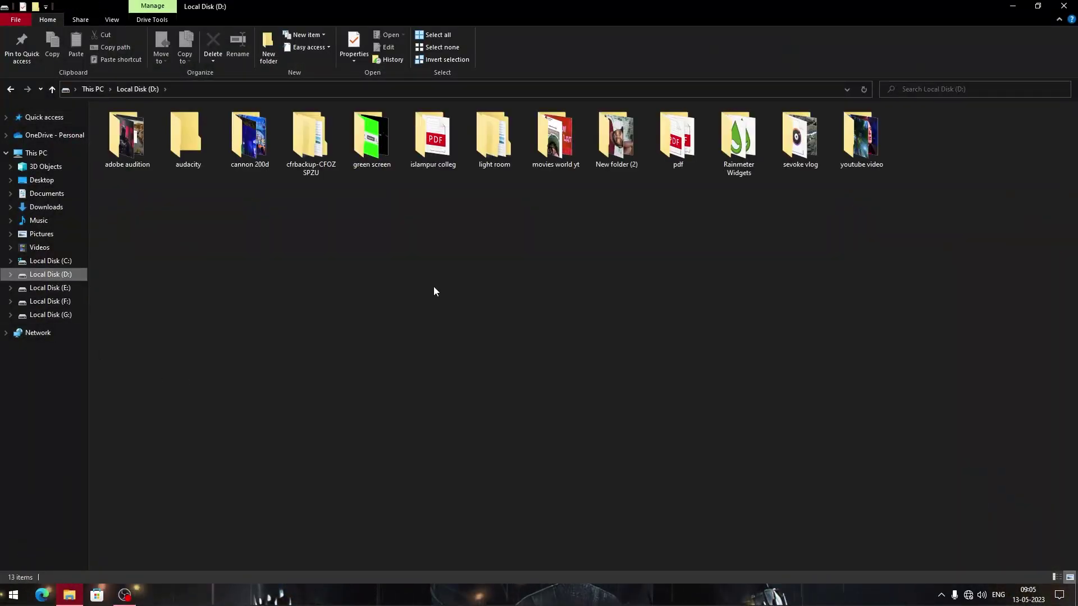
{"action": "left_click", "coordinate": [741, 144]}
{"action": "left_click_drag", "start_coordinate": [740, 174], "coordinate": [736, 166]}
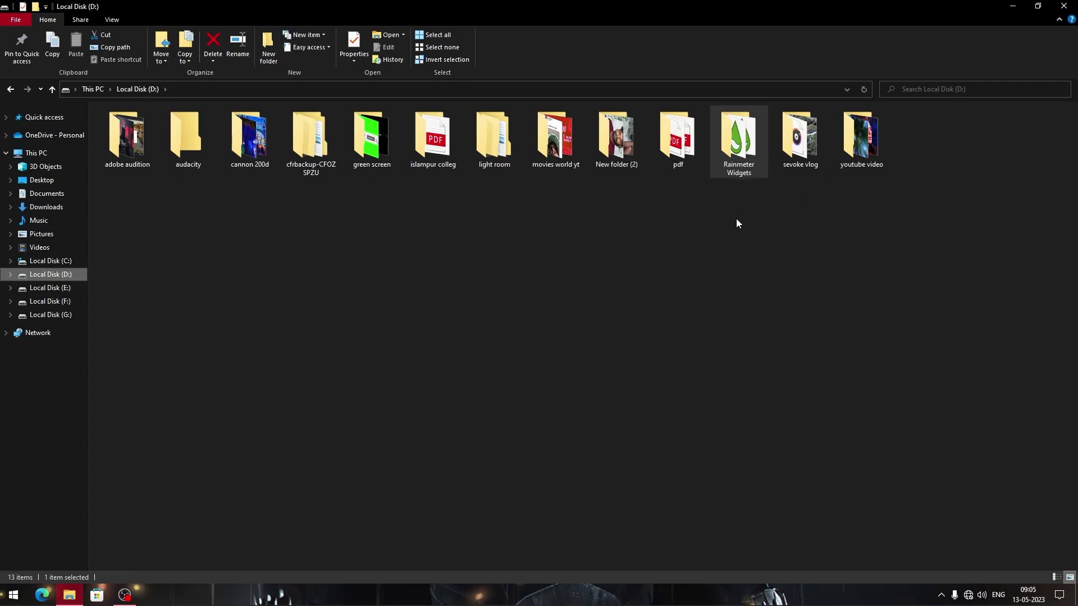
{"action": "double_click", "coordinate": [738, 153]}
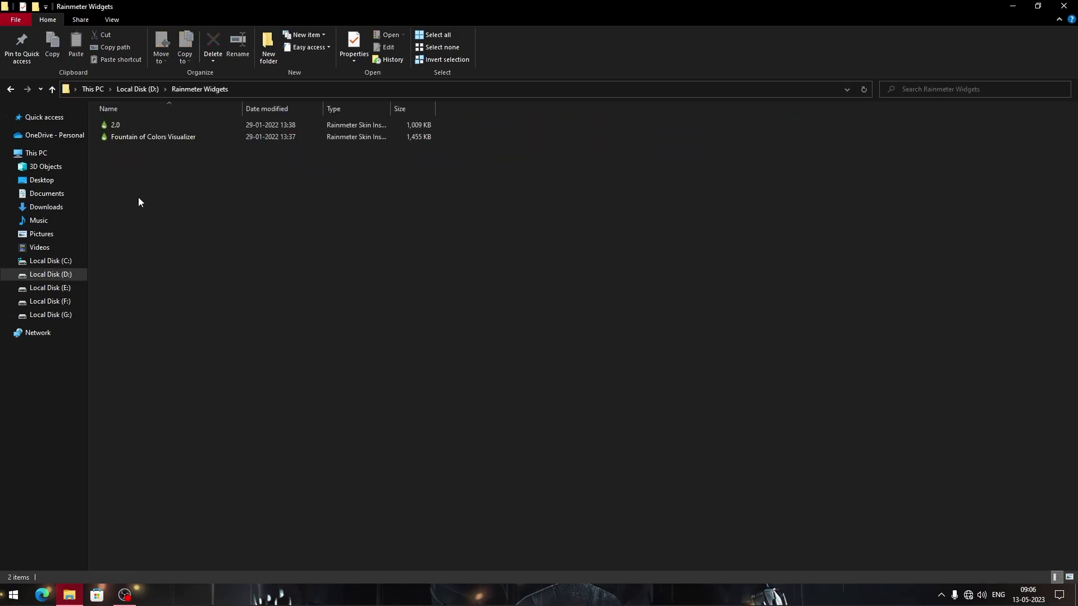
Install the Spider Man skin package from 2.0 without applying its layout, and install the Fountain of Colors Visualizer package.
{"action": "double_click", "coordinate": [113, 129]}
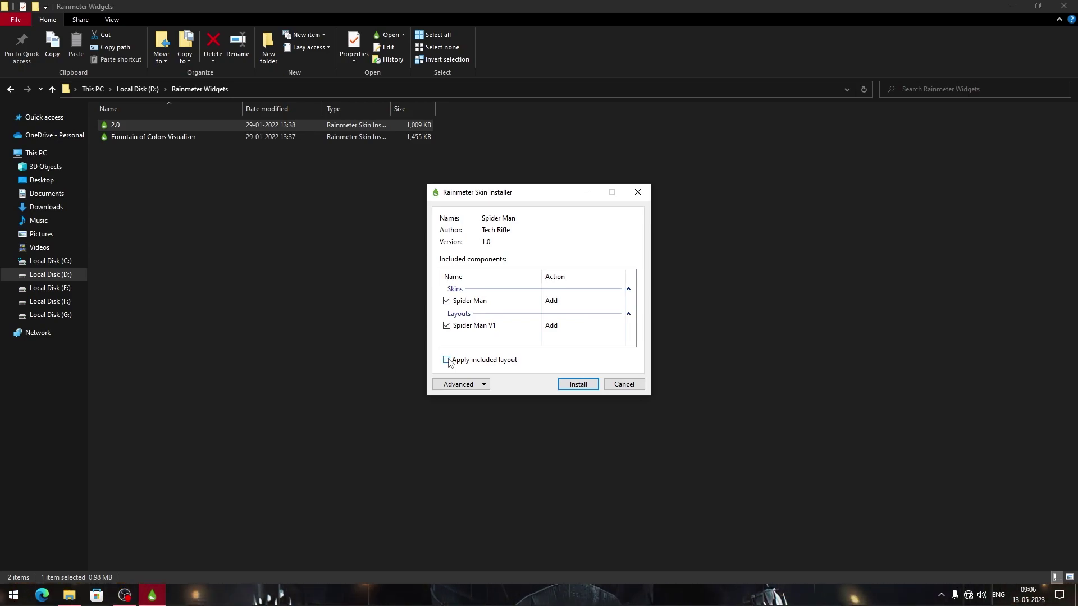
{"action": "left_click", "coordinate": [579, 387]}
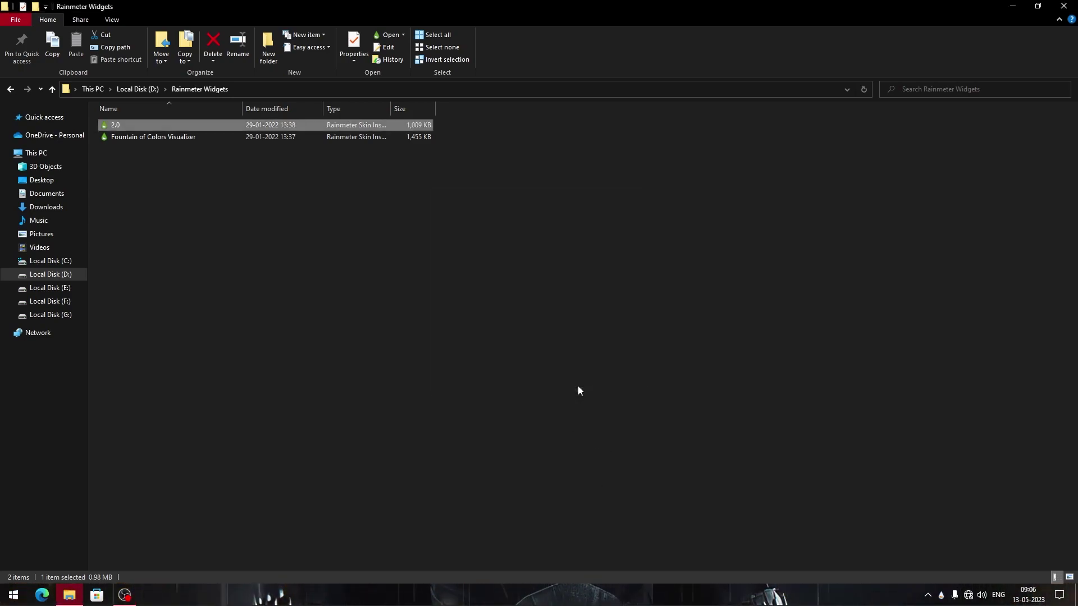
{"action": "double_click", "coordinate": [158, 137]}
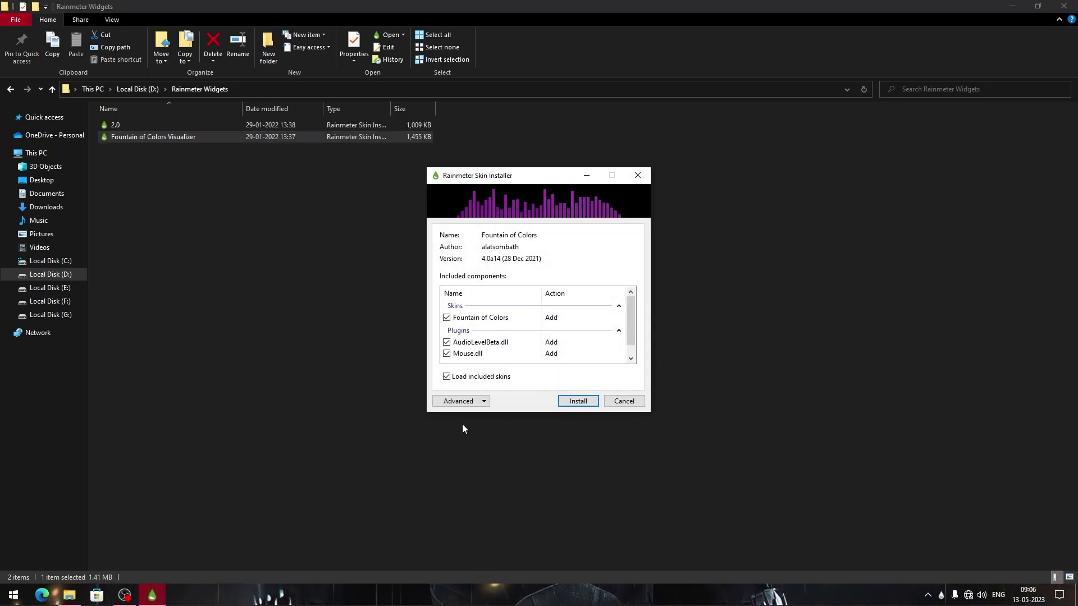
{"action": "left_click", "coordinate": [575, 402]}
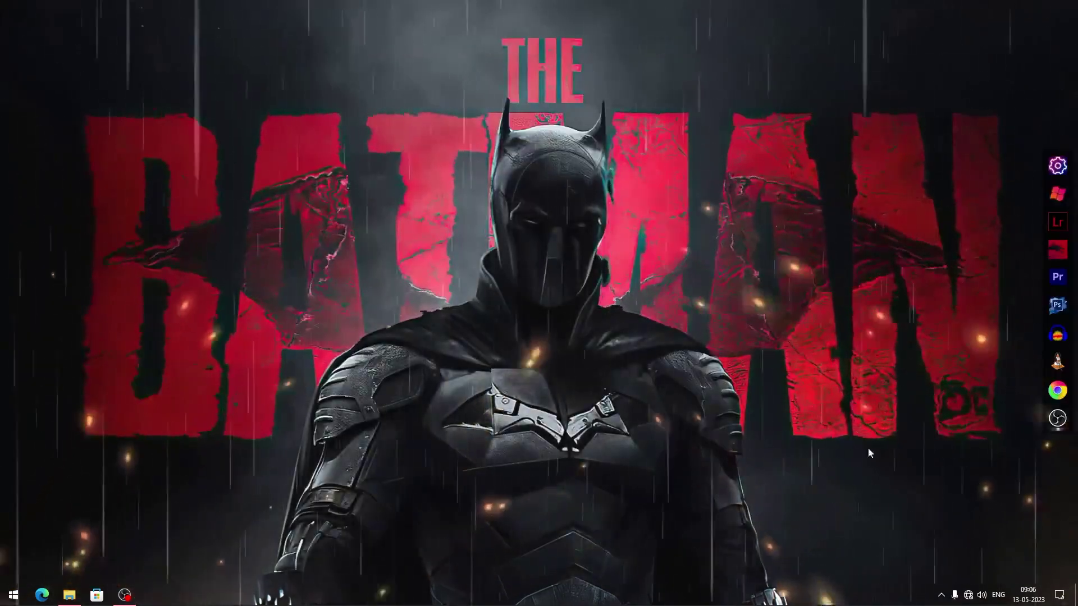
Load the Fountain of Colors.ini skin in the Rainmeter manager and place the visualizer just above the taskbar.
{"action": "left_click", "coordinate": [941, 595]}
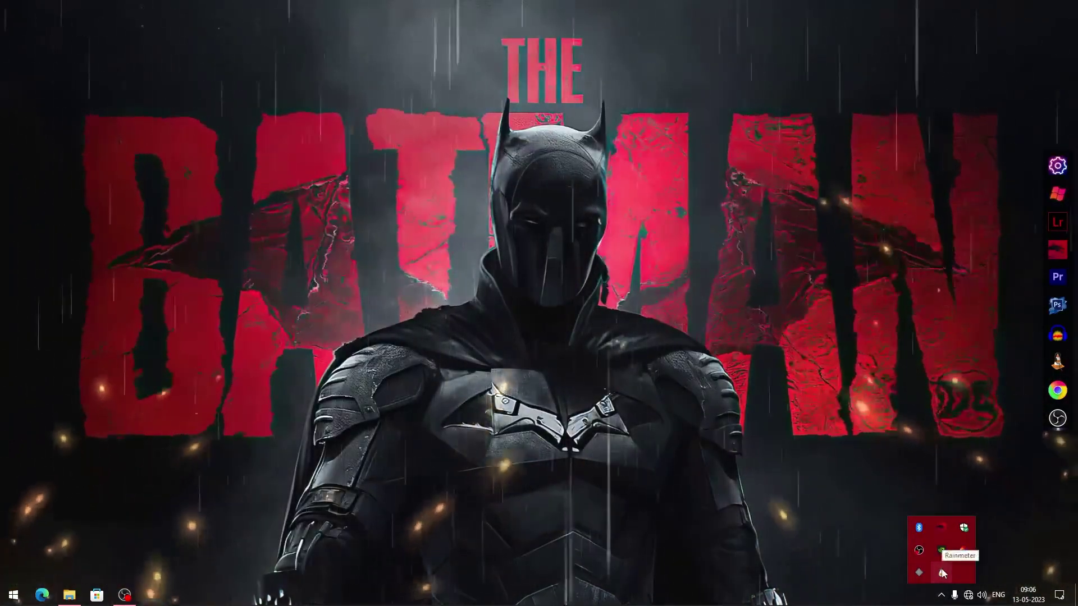
{"action": "left_click", "coordinate": [941, 572]}
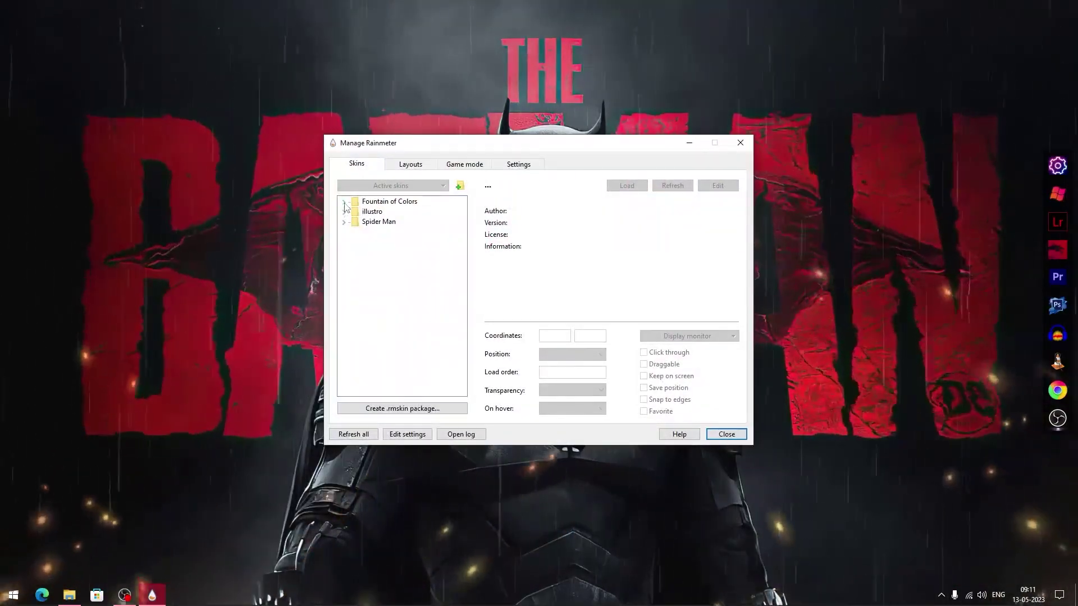
{"action": "left_click", "coordinate": [344, 203]}
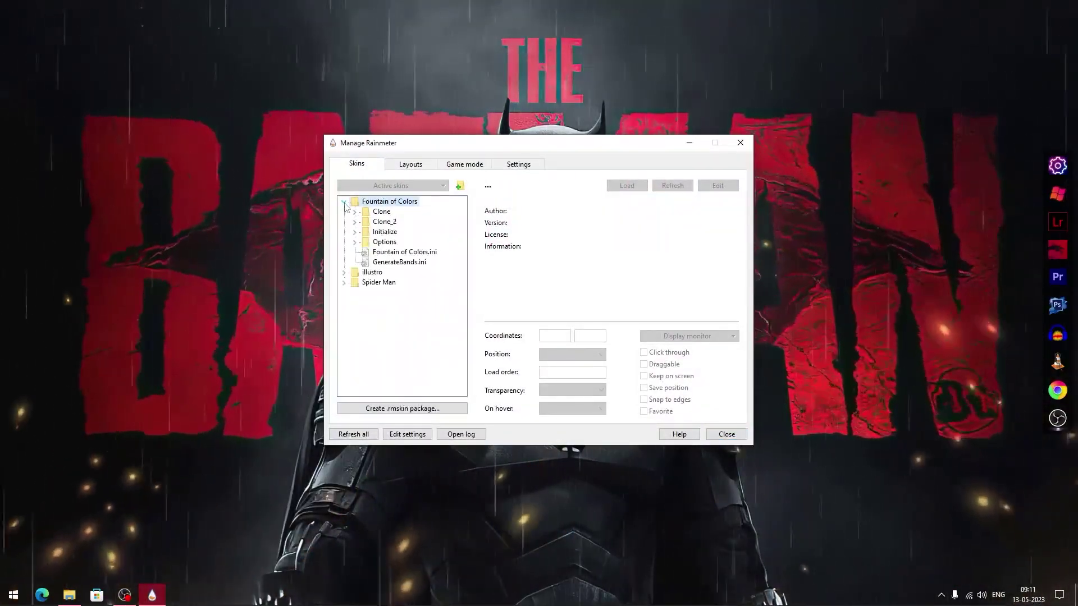
{"action": "left_click", "coordinate": [391, 253]}
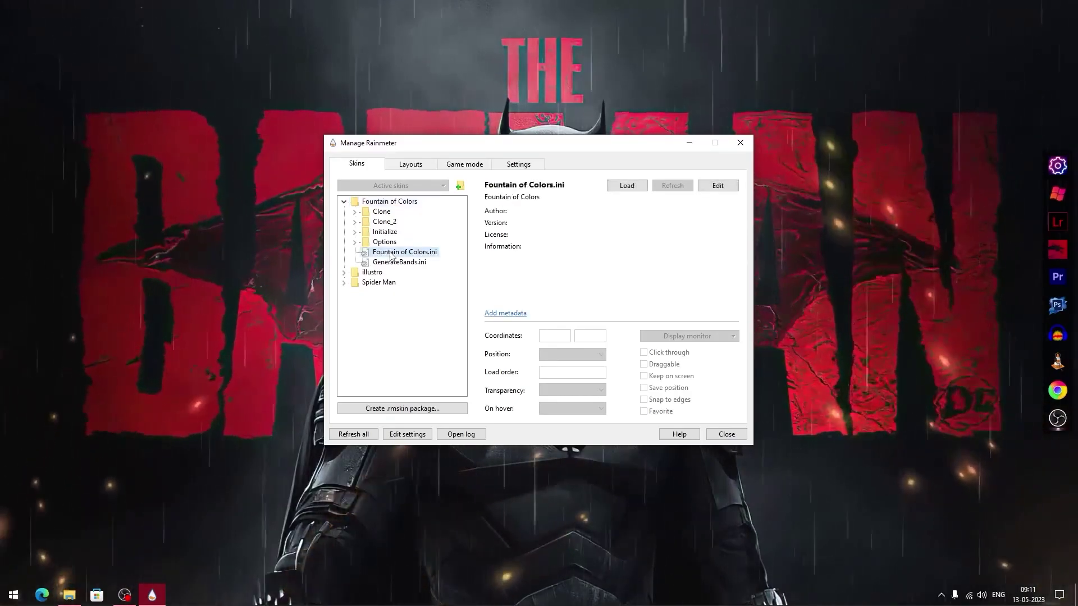
{"action": "double_click", "coordinate": [391, 252]}
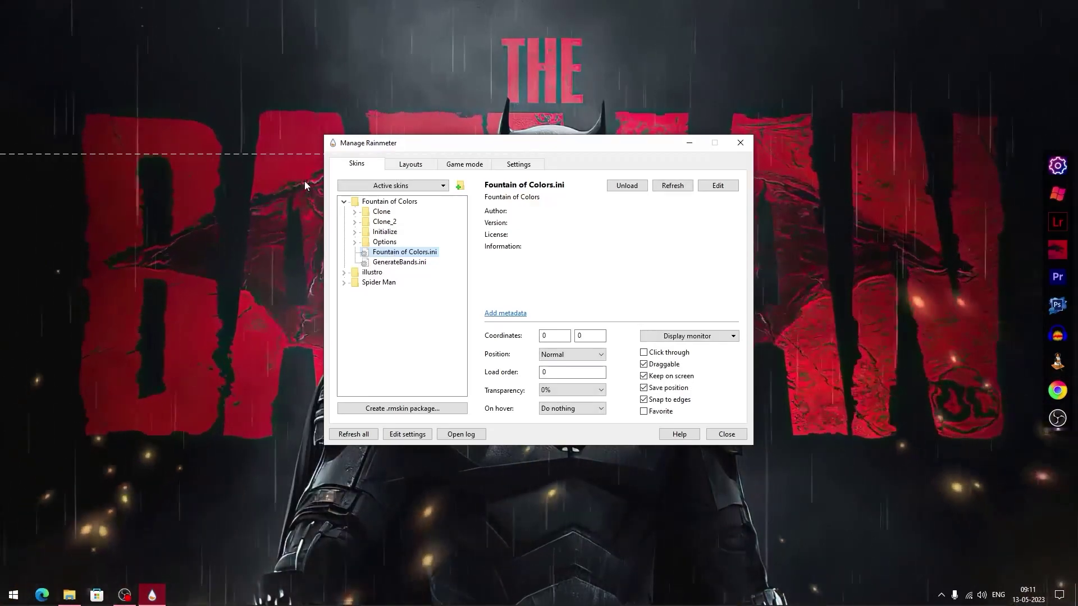
{"action": "left_click_drag", "start_coordinate": [304, 185], "coordinate": [416, 547]}
Load the Fountain of Colors general.ini options skin and set the visualizer height to 22 px.
{"action": "double_click", "coordinate": [385, 241]}
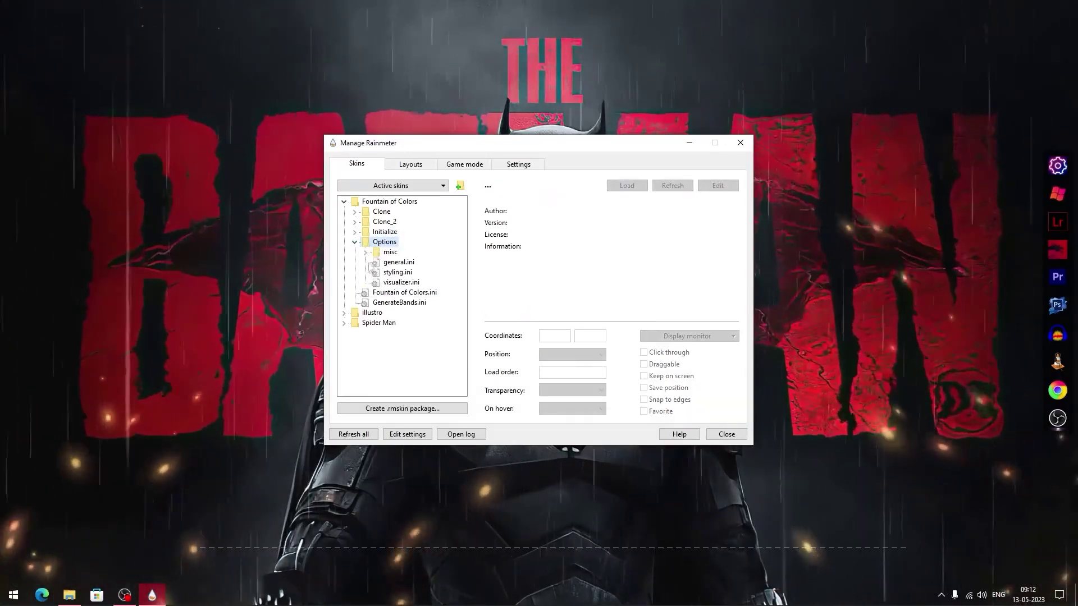
{"action": "left_click", "coordinate": [391, 262]}
{"action": "double_click", "coordinate": [391, 264]}
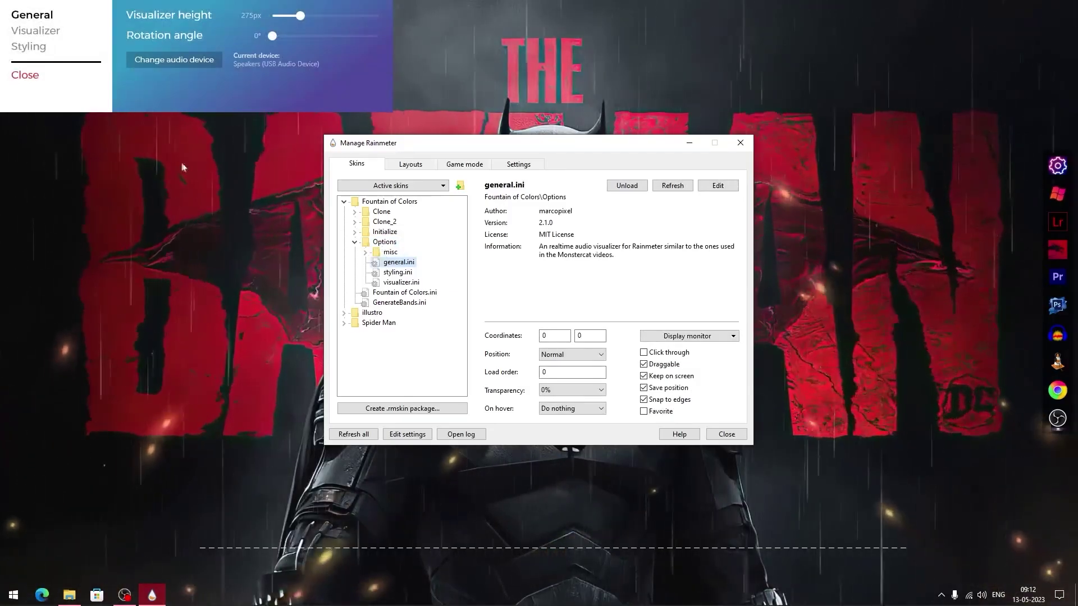
{"action": "left_click_drag", "start_coordinate": [109, 4], "coordinate": [180, 135]}
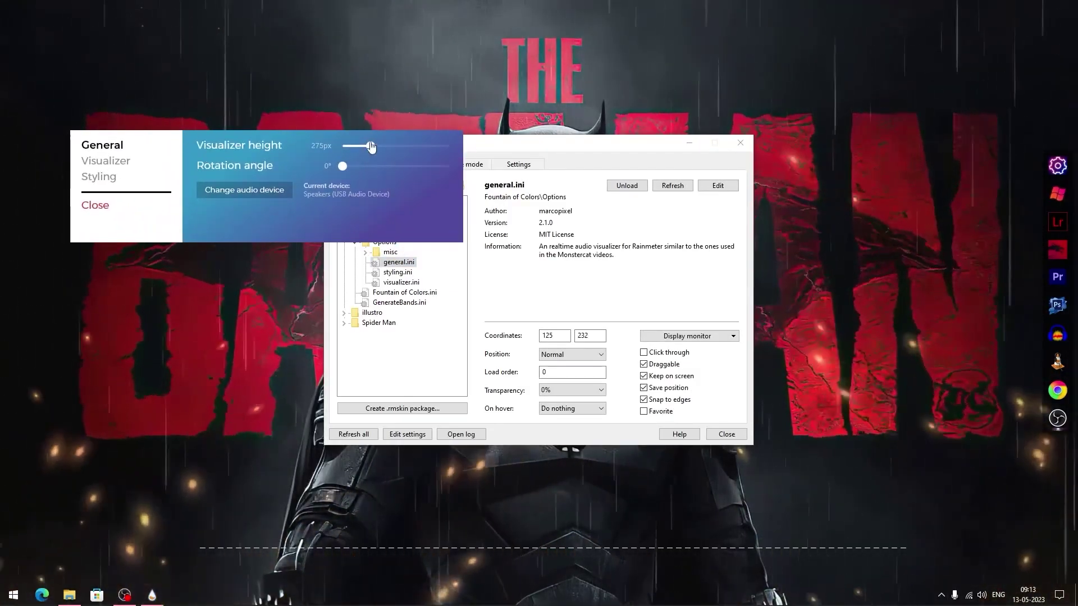
{"action": "left_click", "coordinate": [353, 147]}
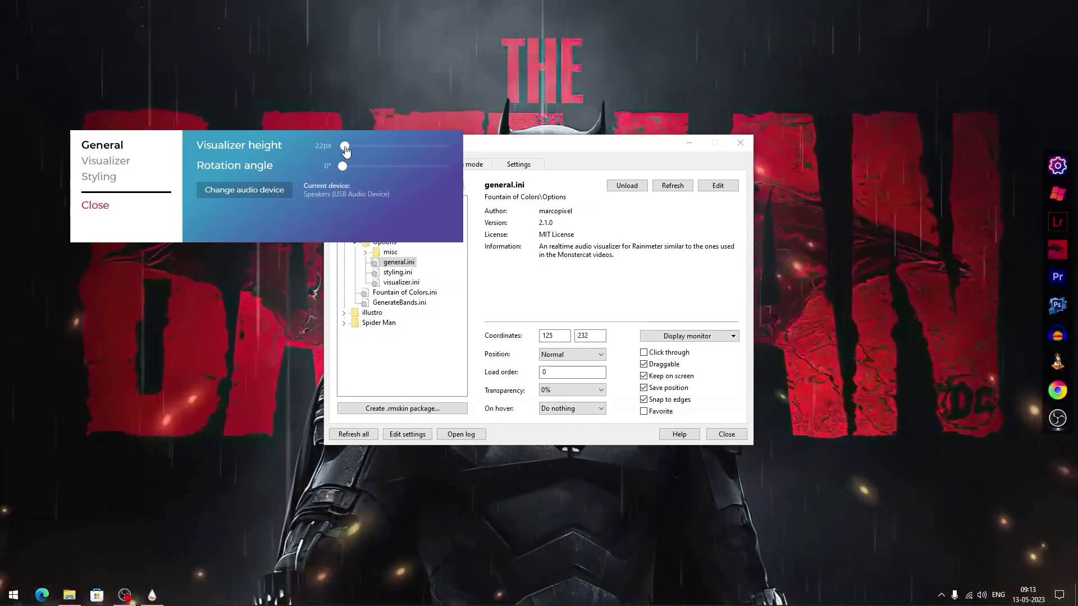
In the Visualizer options, set the bar width to 2 px, the bar gap to 8 px and the bar count to 10.
{"action": "left_click", "coordinate": [105, 163]}
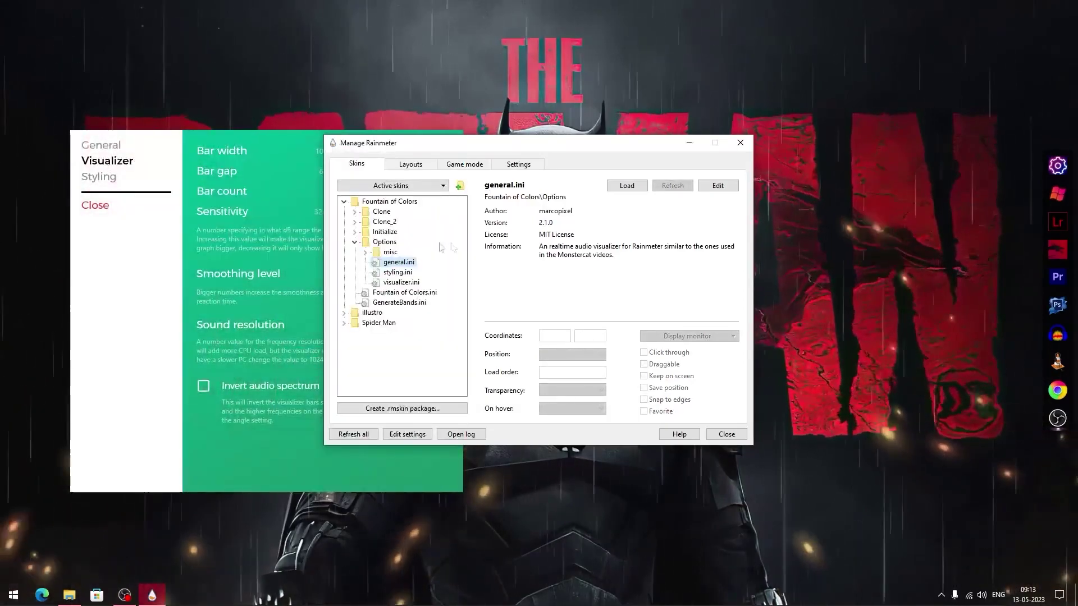
{"action": "left_click_drag", "start_coordinate": [562, 146], "coordinate": [791, 131]}
{"action": "left_click_drag", "start_coordinate": [353, 152], "coordinate": [345, 158]}
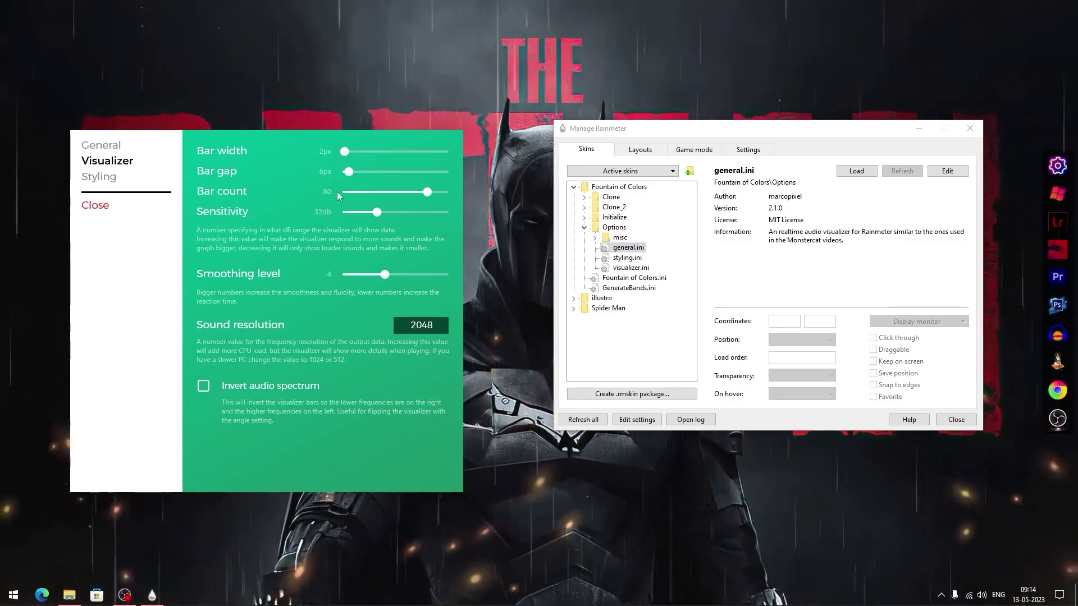
{"action": "left_click_drag", "start_coordinate": [350, 171], "coordinate": [352, 174]}
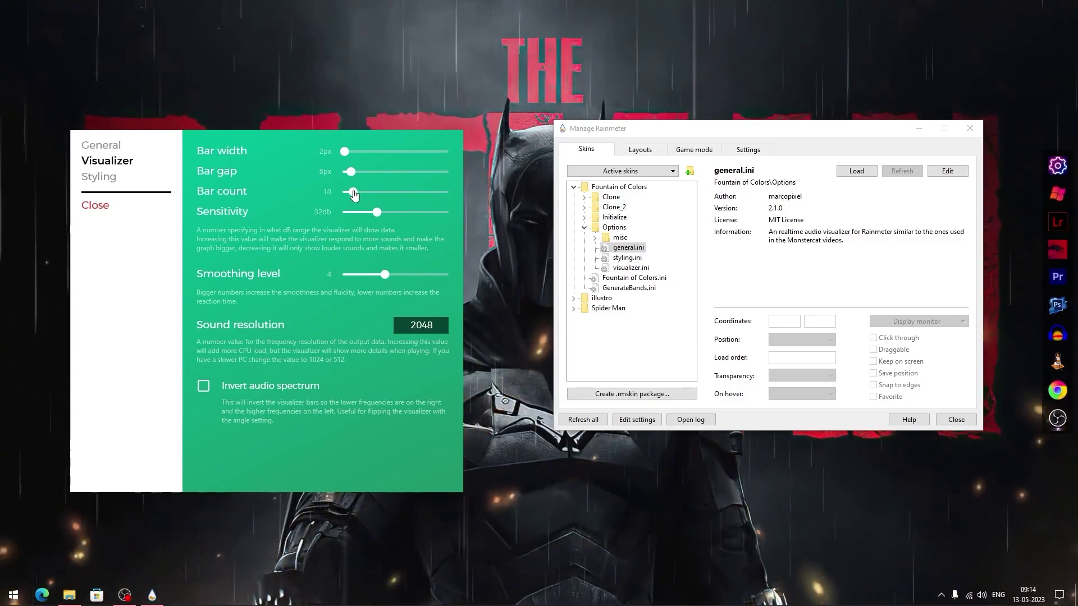
Set the visualizer's skin color to white and move the visualizer to the upper-left area of the desktop.
{"action": "left_click", "coordinate": [99, 178]}
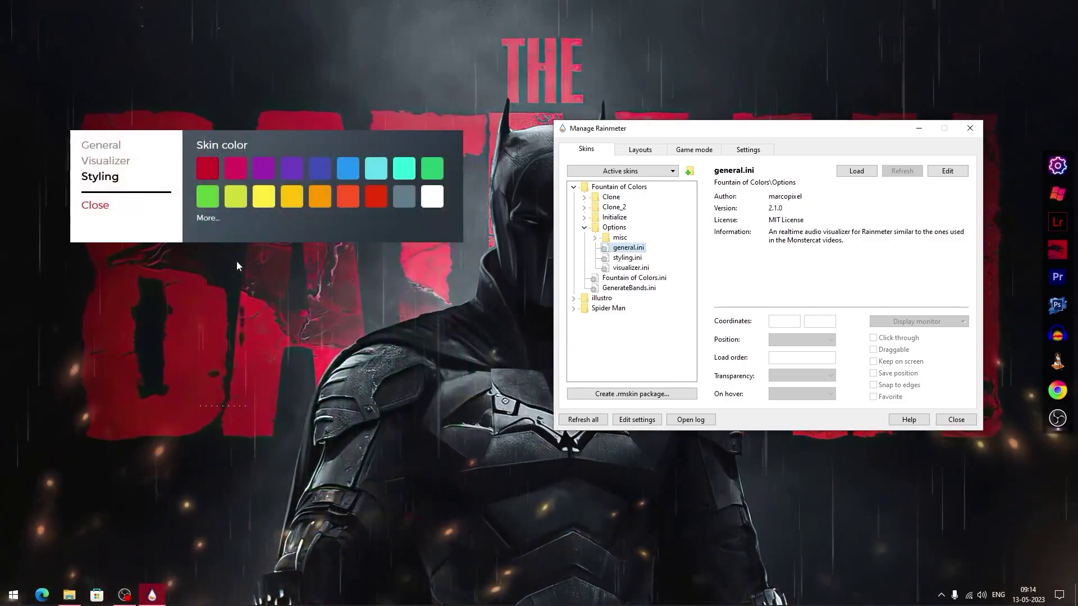
{"action": "left_click", "coordinate": [433, 197]}
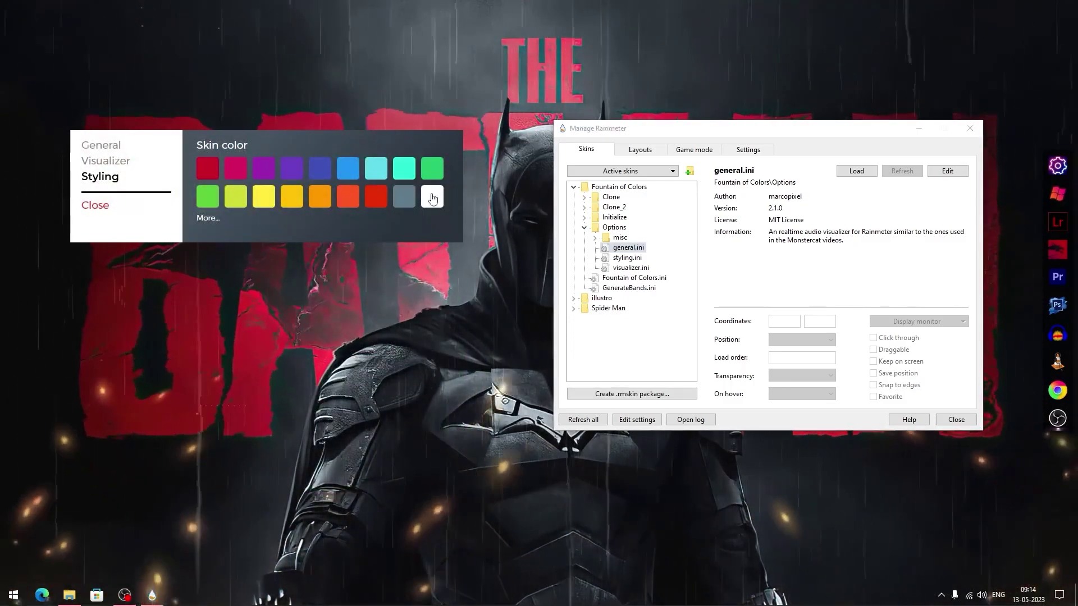
{"action": "left_click", "coordinate": [100, 207]}
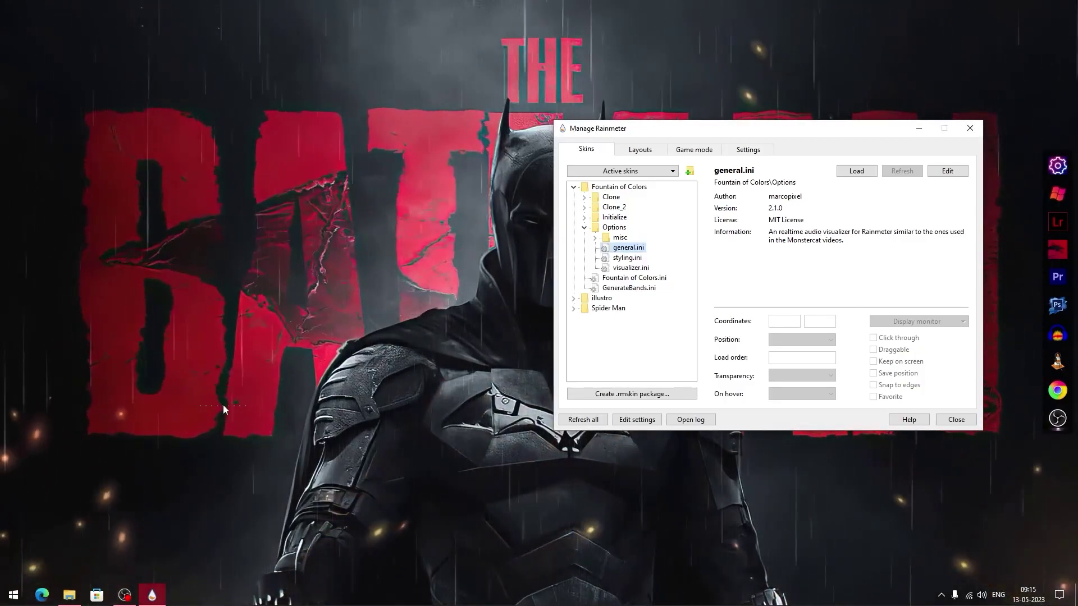
{"action": "left_click", "coordinate": [222, 472]}
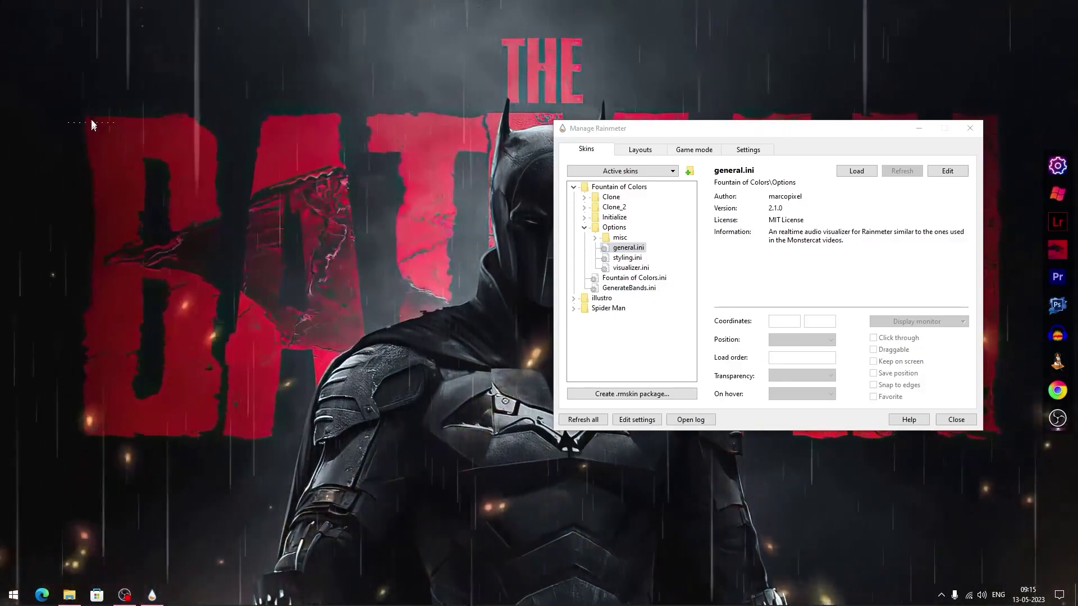
{"action": "left_click_drag", "start_coordinate": [94, 99], "coordinate": [100, 103]}
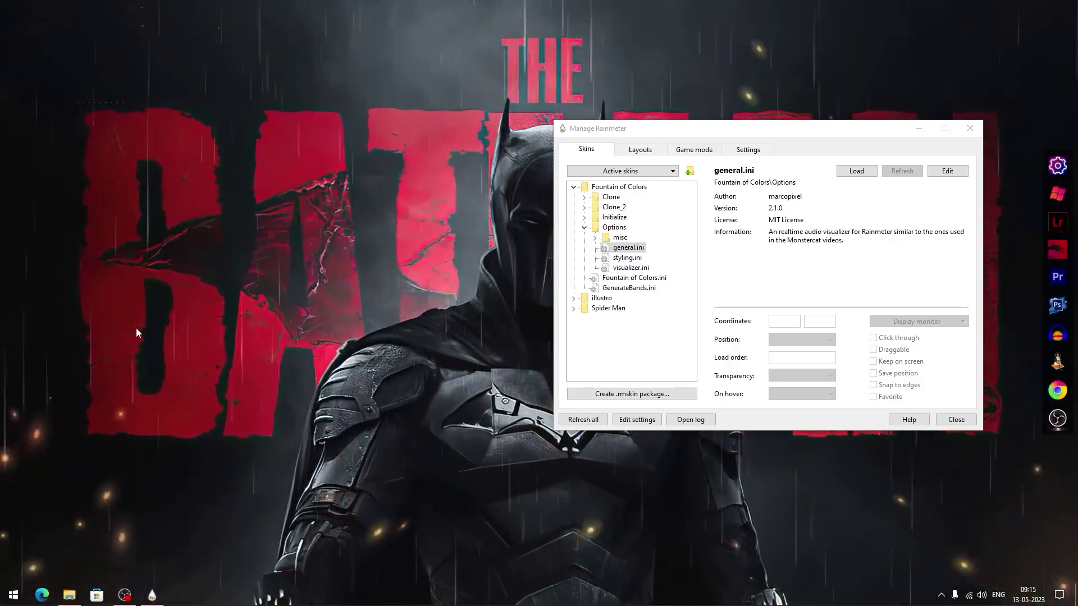
Load the saved Spider Man V1 layout in the Rainmeter manager.
{"action": "left_click", "coordinate": [640, 150]}
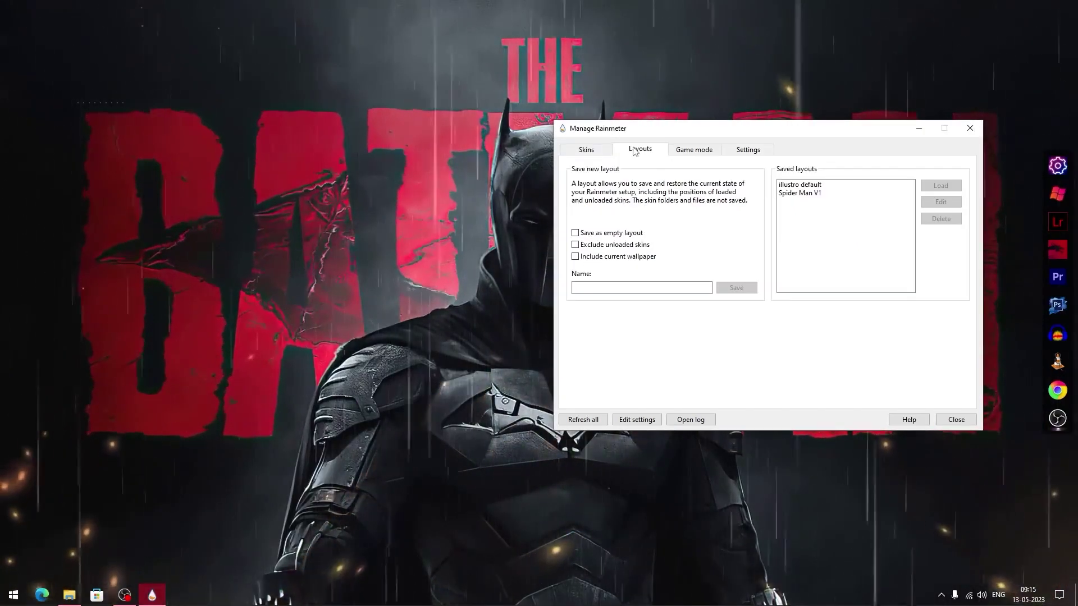
{"action": "left_click", "coordinate": [813, 194]}
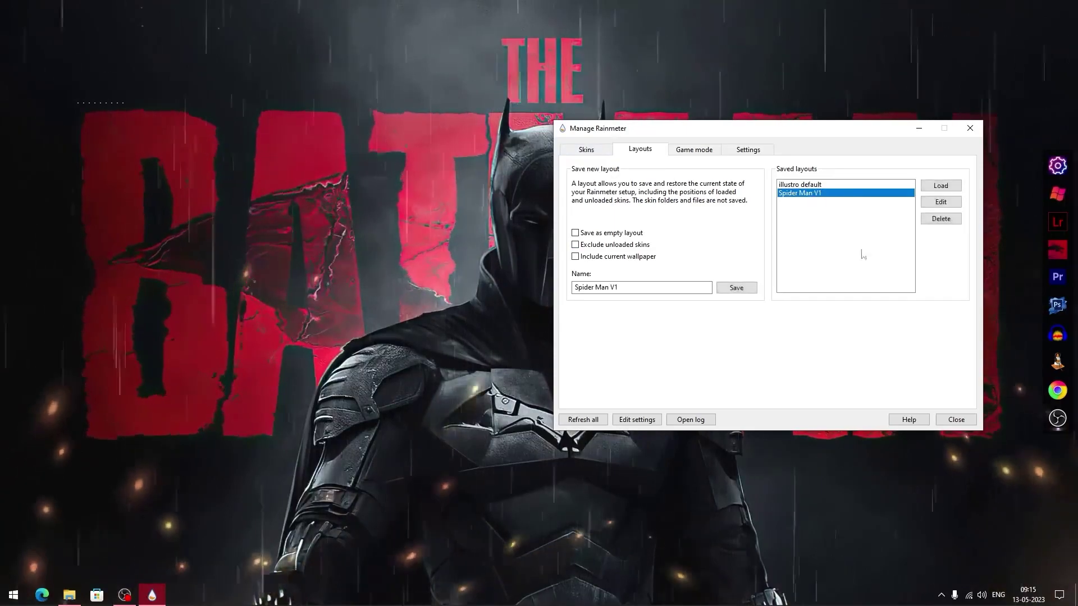
{"action": "left_click", "coordinate": [941, 186]}
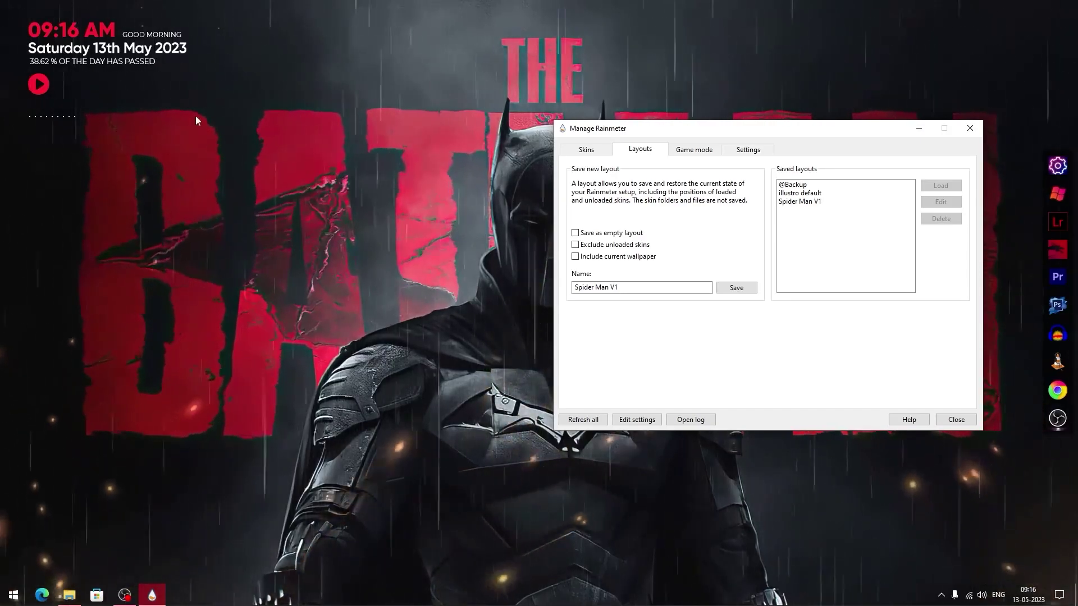
Load the Spider Man Settings.ini skin beside the clock, review its color and media player options, and unload it.
{"action": "left_click", "coordinate": [585, 149]}
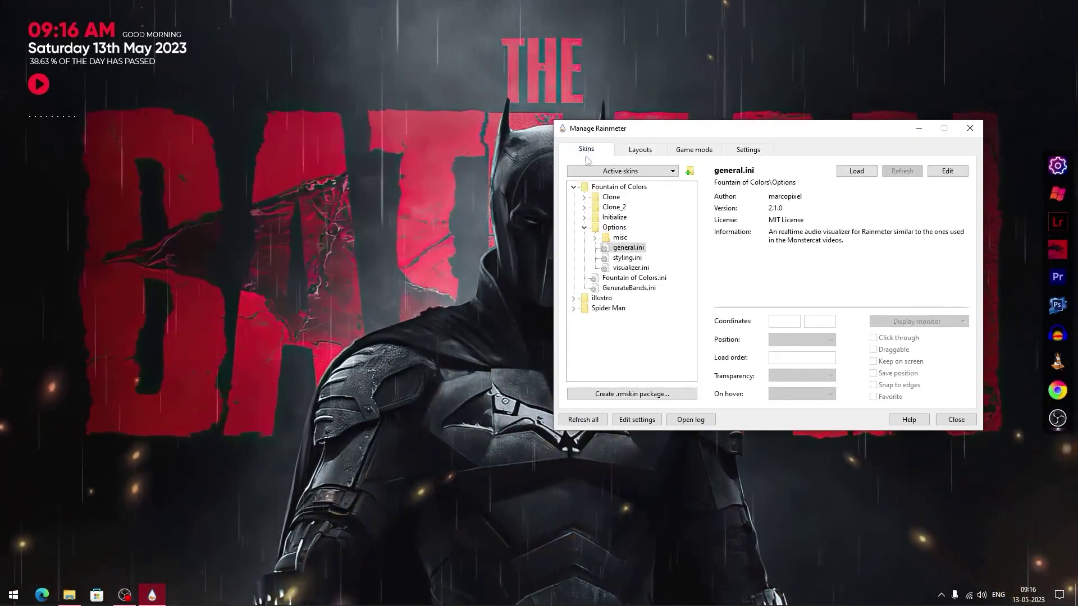
{"action": "left_click", "coordinate": [573, 186]}
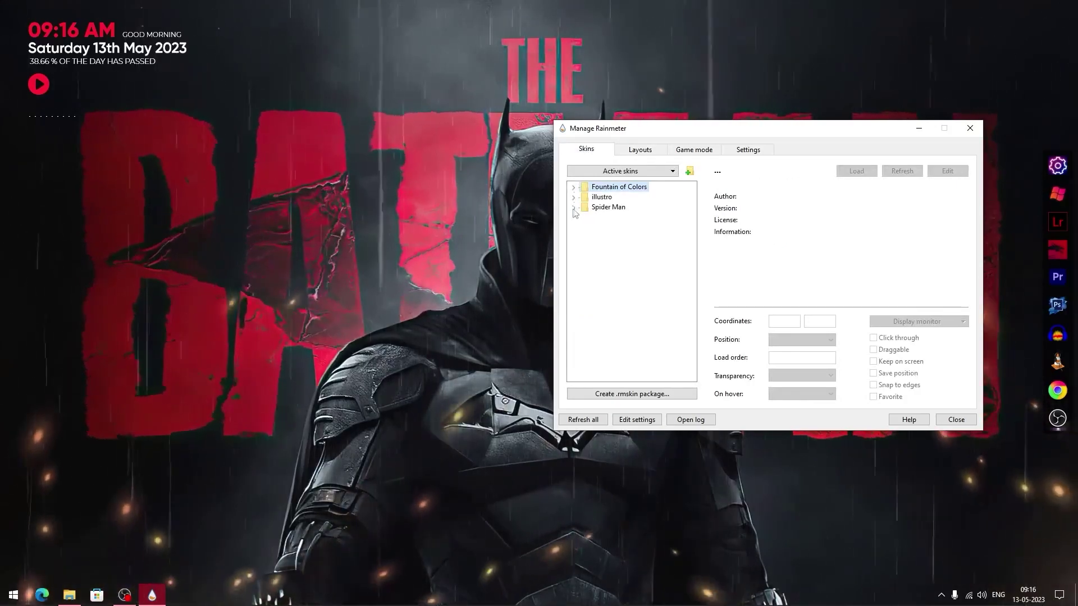
{"action": "left_click", "coordinate": [574, 208]}
{"action": "left_click", "coordinate": [584, 237]}
{"action": "left_click", "coordinate": [627, 248]}
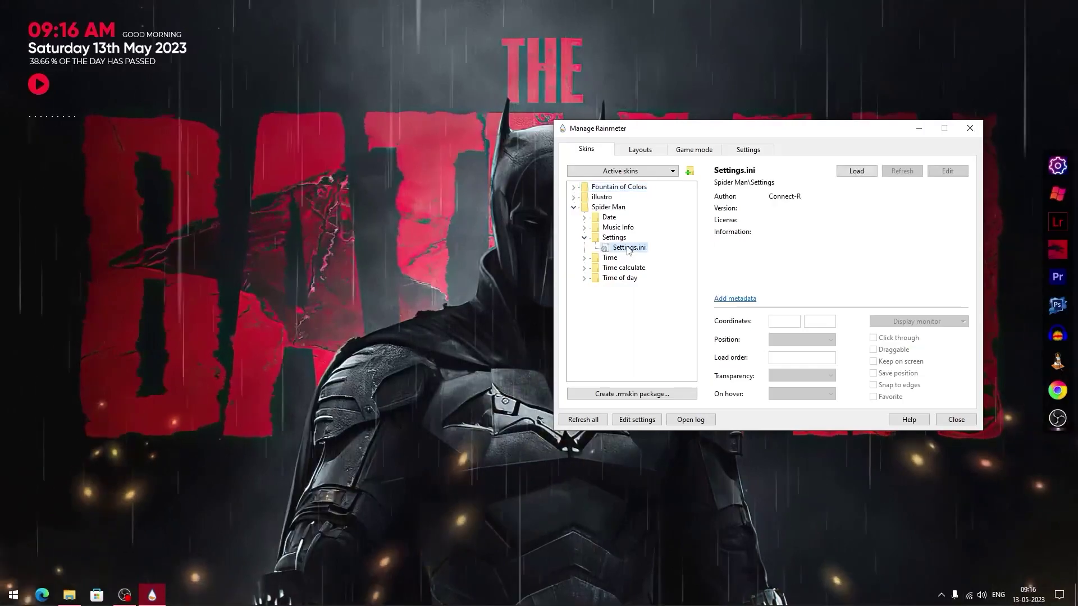
{"action": "double_click", "coordinate": [628, 248]}
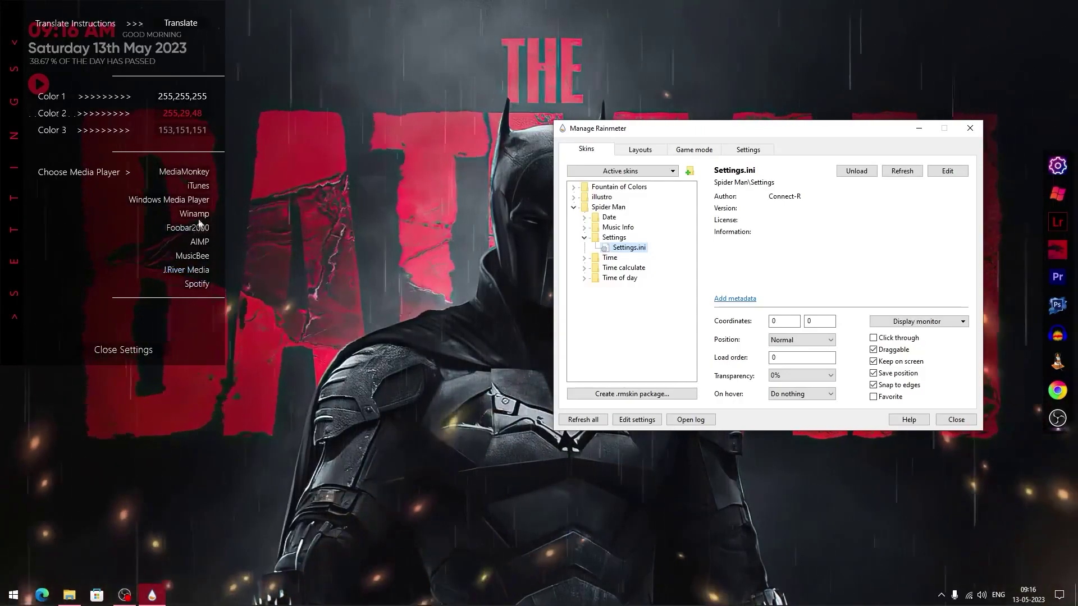
{"action": "left_click_drag", "start_coordinate": [96, 32], "coordinate": [340, 58]}
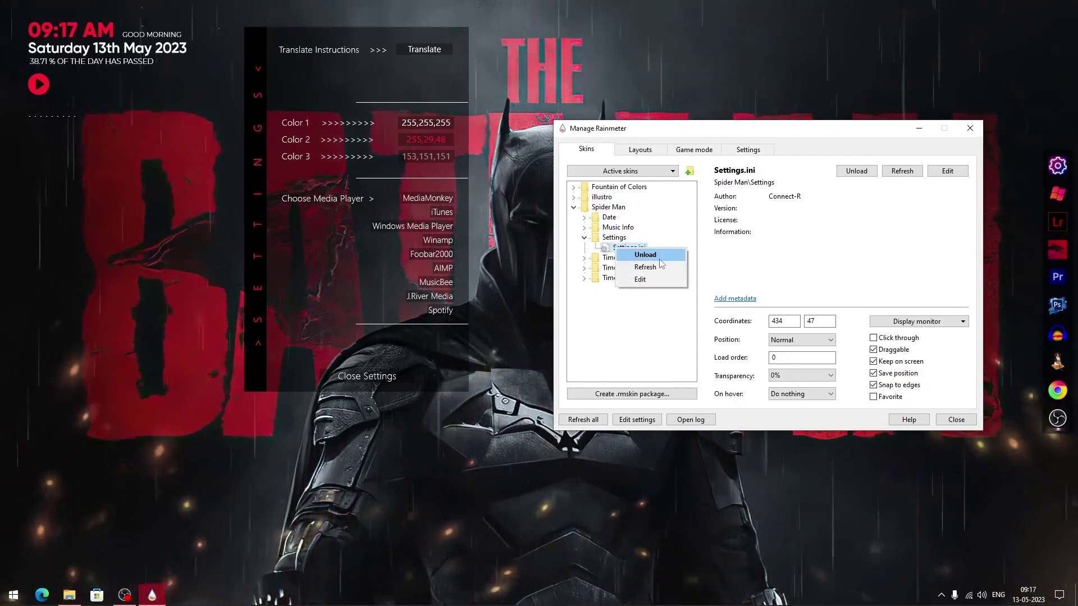
{"action": "left_click", "coordinate": [645, 256]}
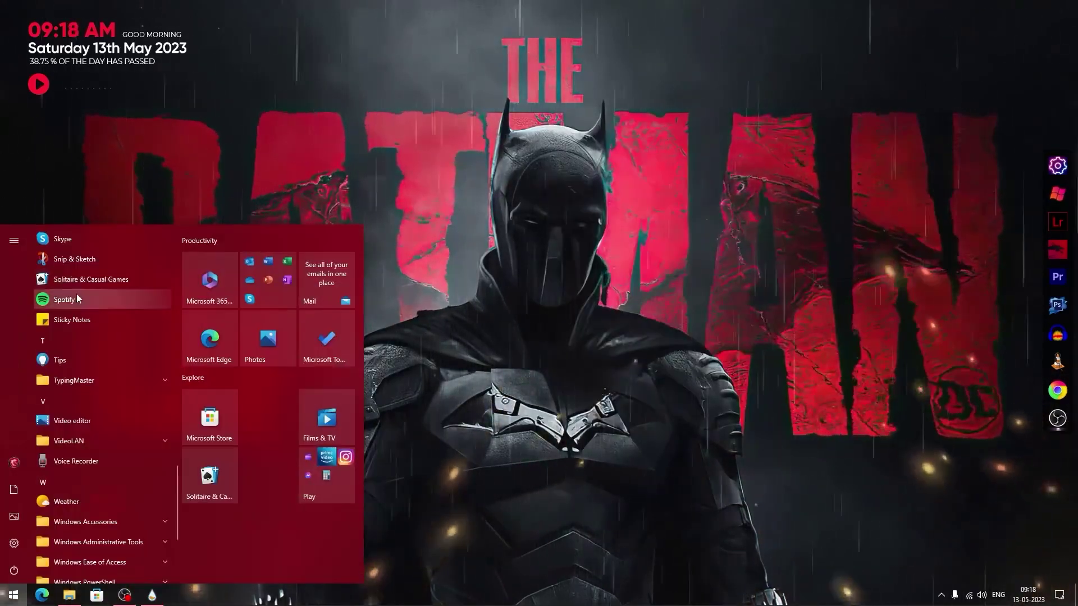
Open Spotify, play the song Naatu Naatu from the Tollywood Pearls playlist and minimize the window.
{"action": "key", "text": "Escape"}
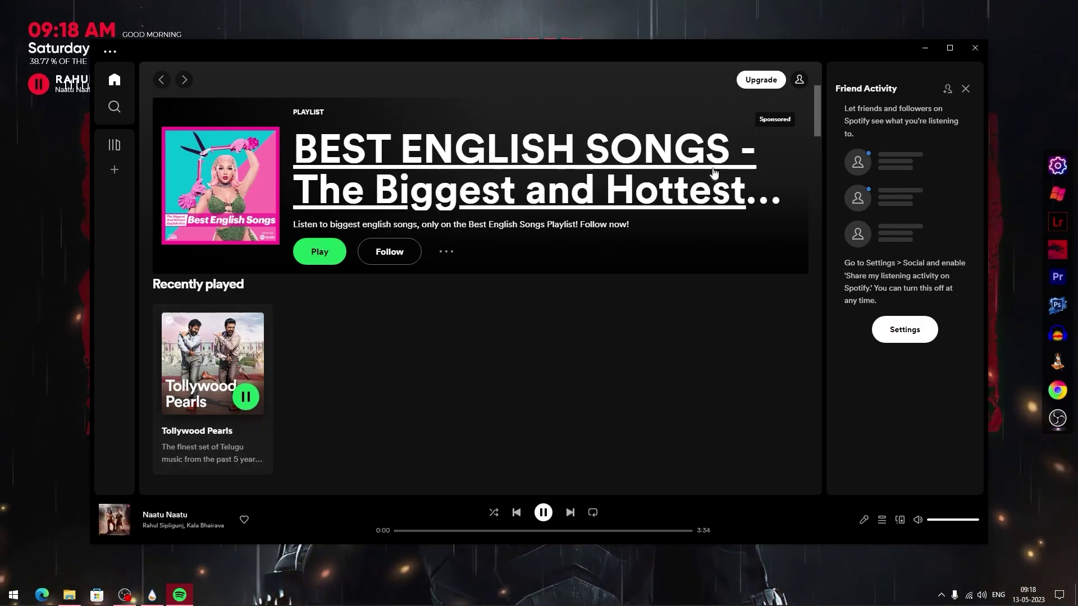
{"action": "left_click", "coordinate": [924, 50]}
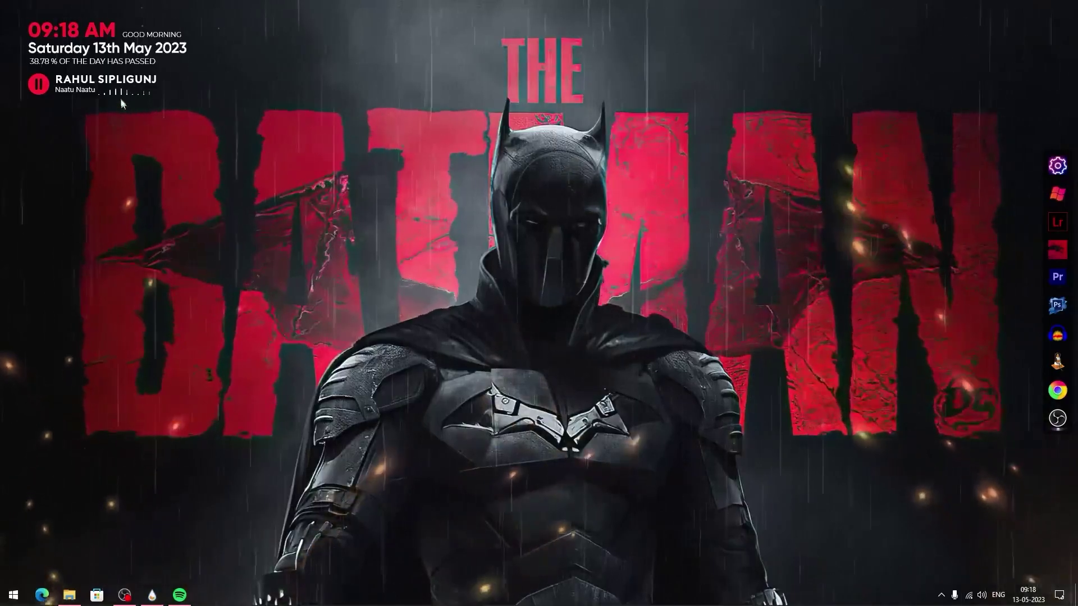
Set the visualizer's bar width to 7 px and close its options.
{"action": "left_click", "coordinate": [107, 106]}
{"action": "left_click_drag", "start_coordinate": [600, 63], "coordinate": [604, 62]}
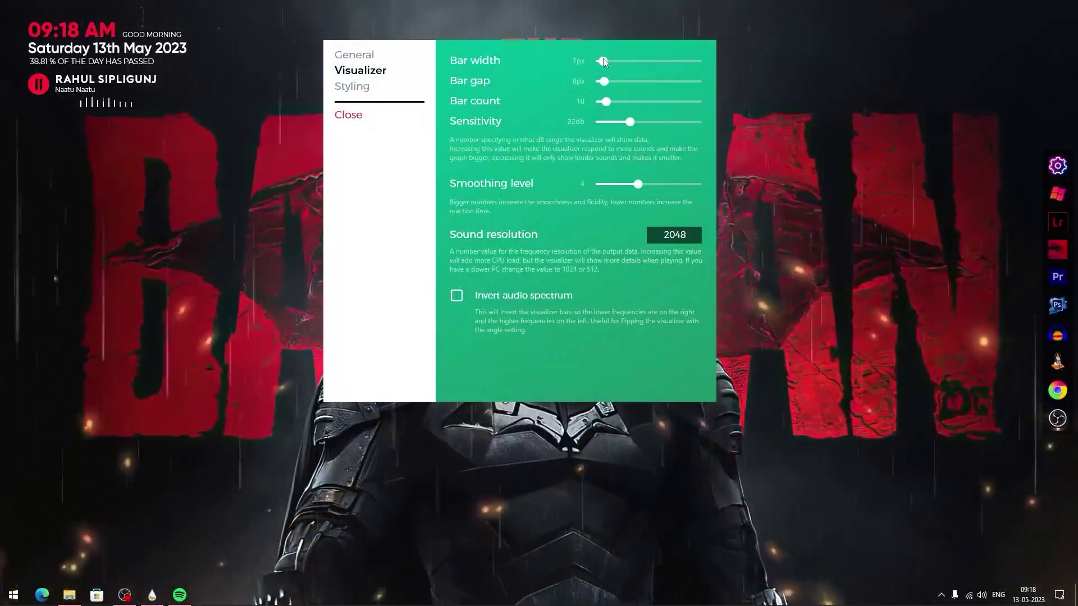
{"action": "left_click", "coordinate": [348, 115]}
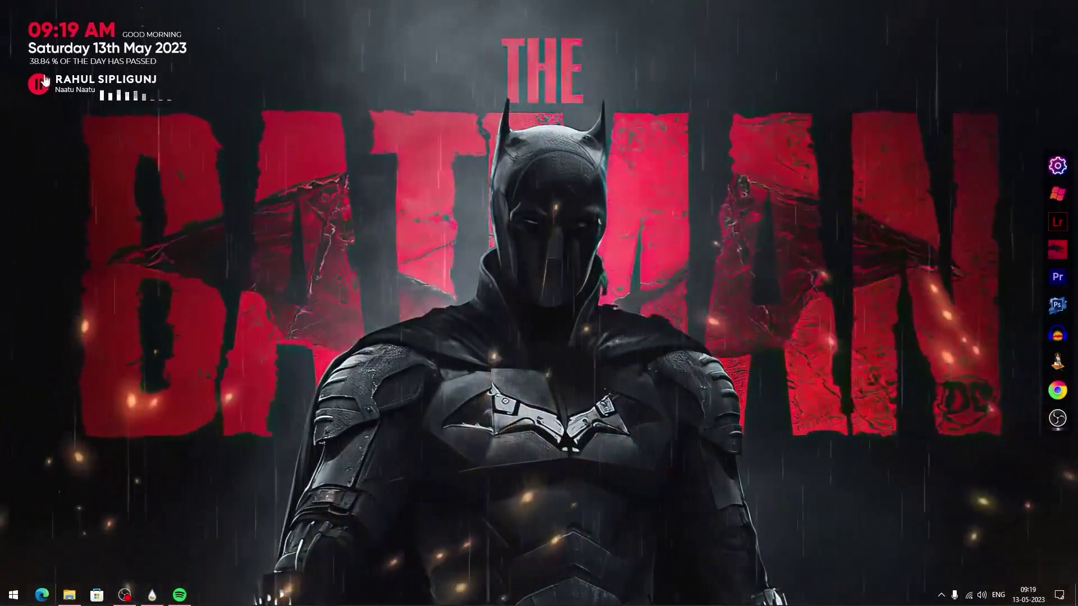
Test the desktop music widget by pausing the song, checking the playback state in Spotify and resuming it.
{"action": "left_click", "coordinate": [38, 86]}
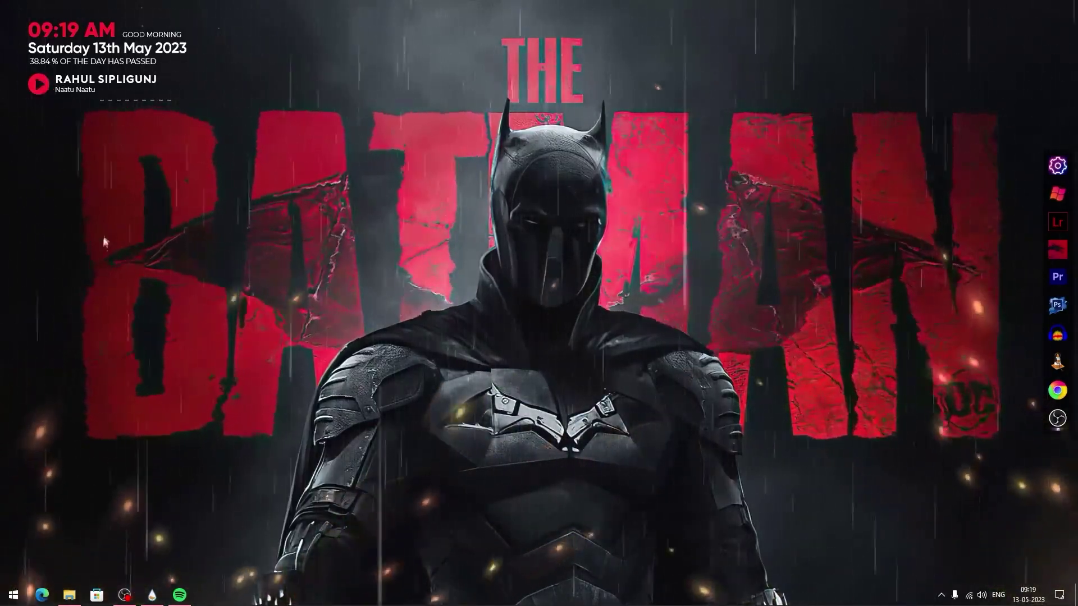
{"action": "left_click", "coordinate": [189, 596]}
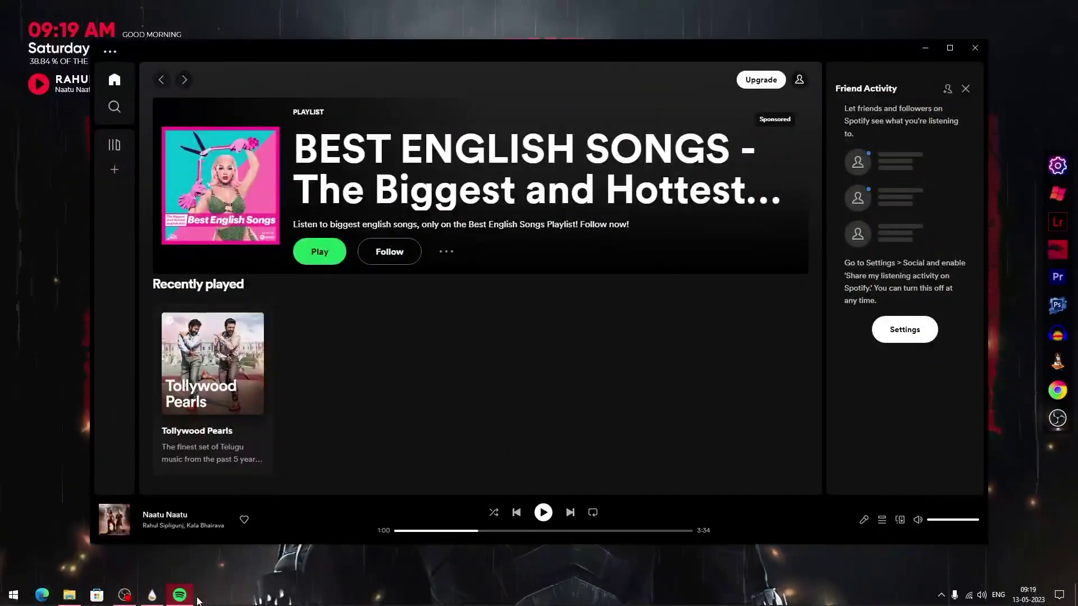
{"action": "left_click", "coordinate": [185, 601]}
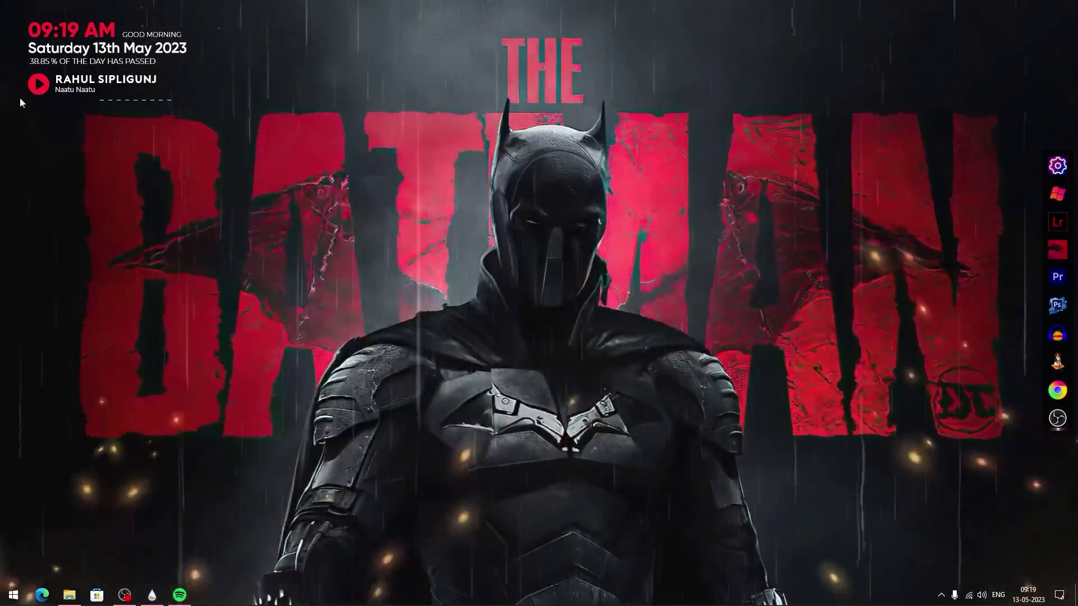
{"action": "left_click", "coordinate": [36, 85]}
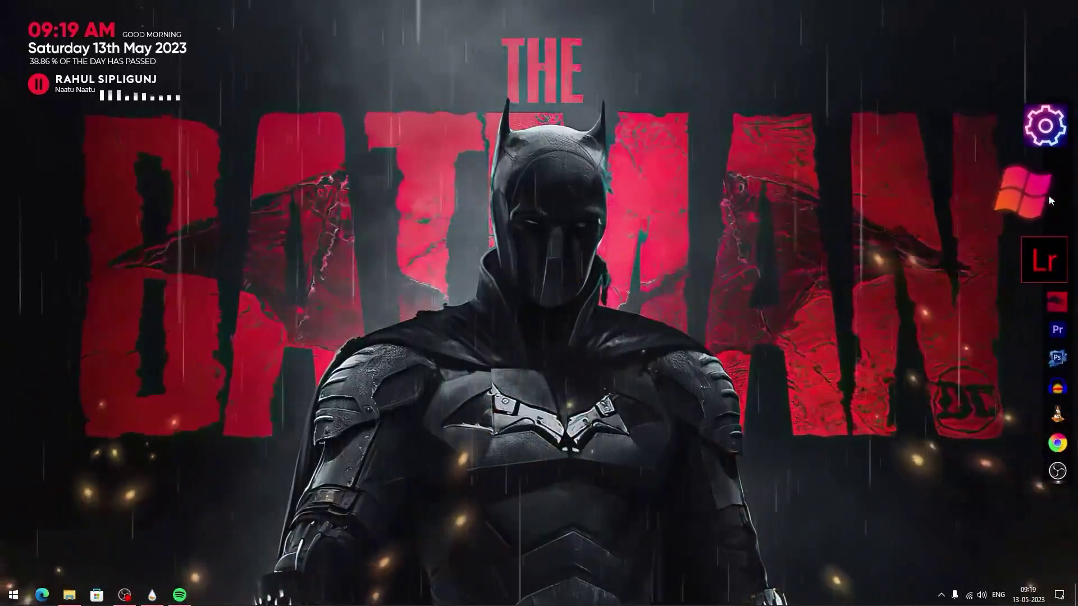
Test the dock's Windows shortcut, and open and close VLC media player from the dock.
{"action": "left_click", "coordinate": [1049, 195]}
{"action": "left_click", "coordinate": [1048, 195]}
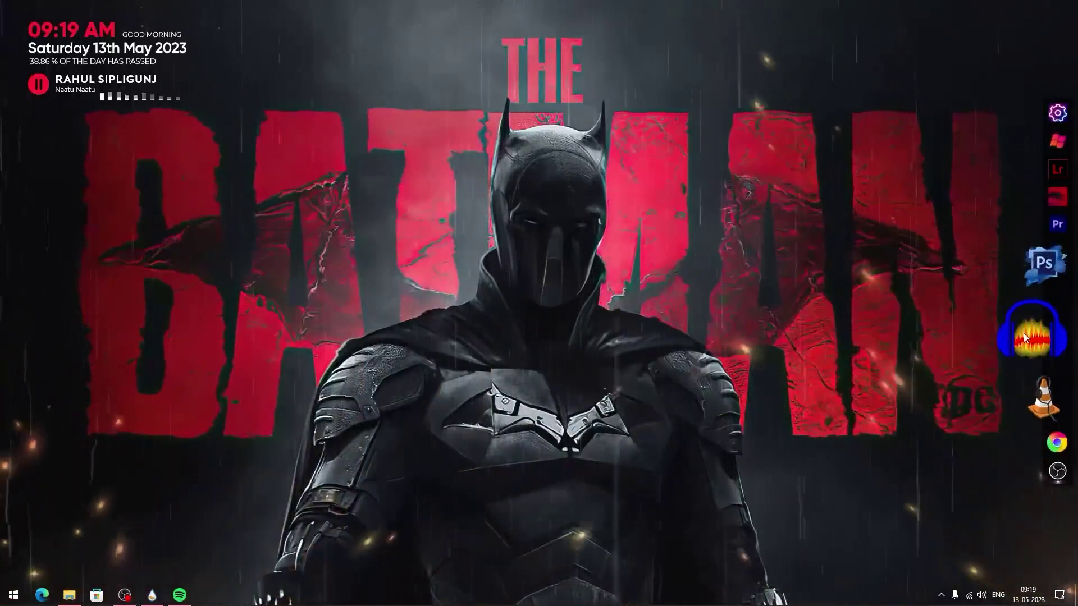
{"action": "left_click", "coordinate": [1019, 366]}
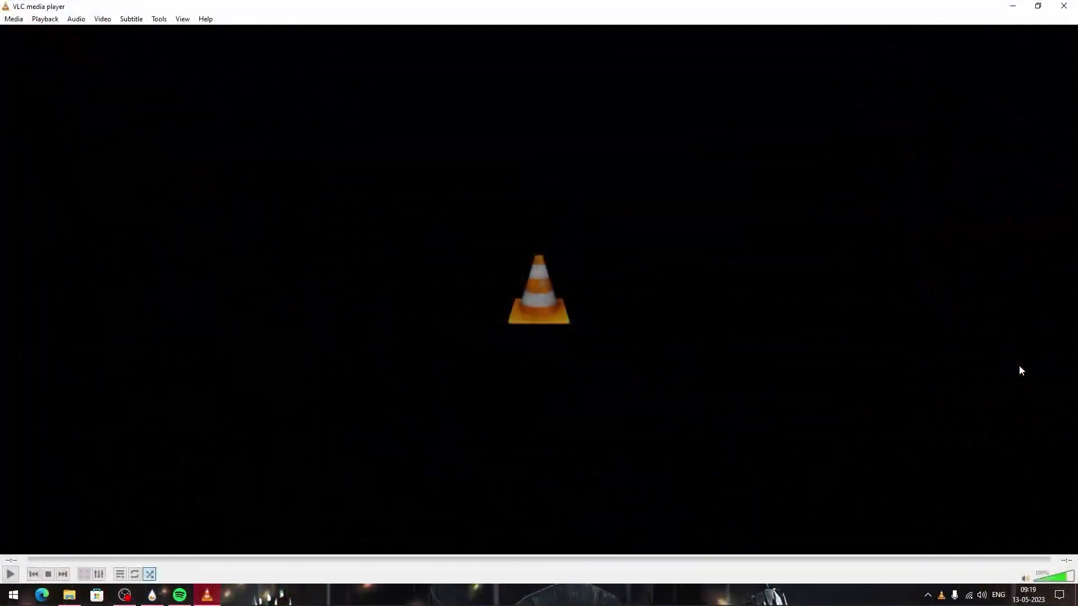
{"action": "left_click", "coordinate": [1063, 5]}
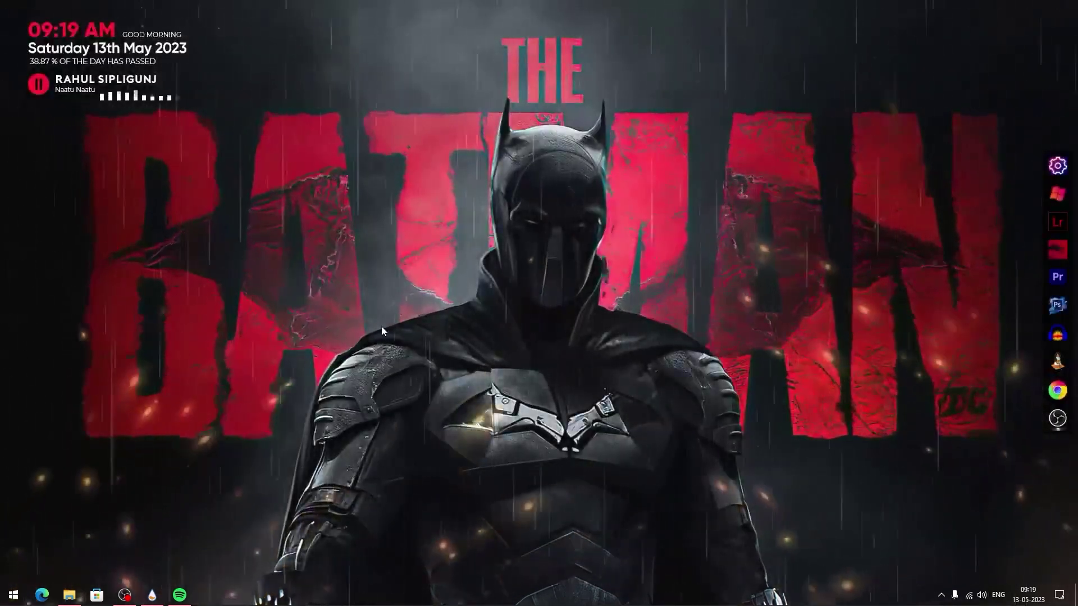